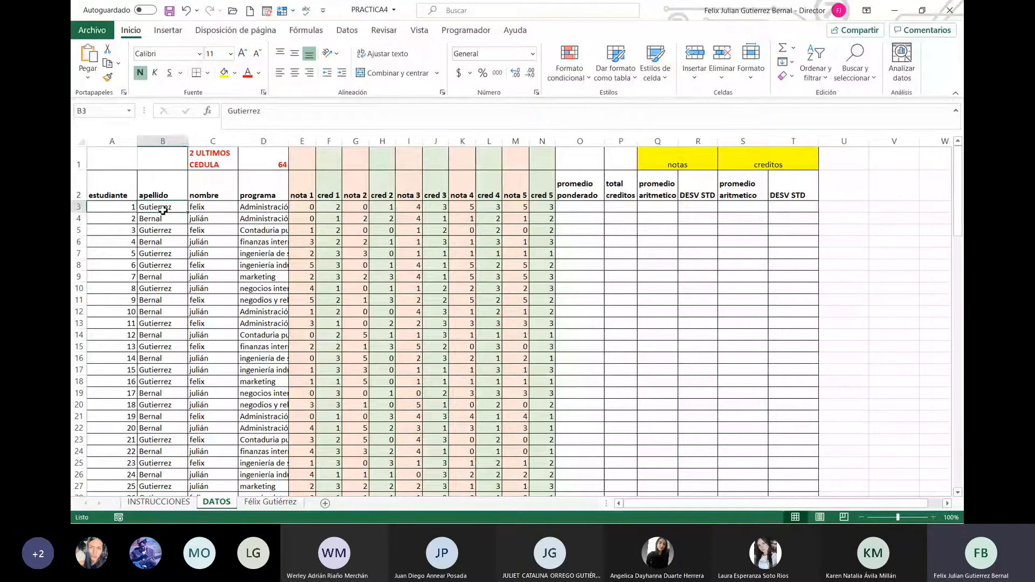
Widen the programa column on the DATOS sheet so the full programme names fit.
{"action": "left_click_drag", "start_coordinate": [162, 209], "coordinate": [249, 247]}
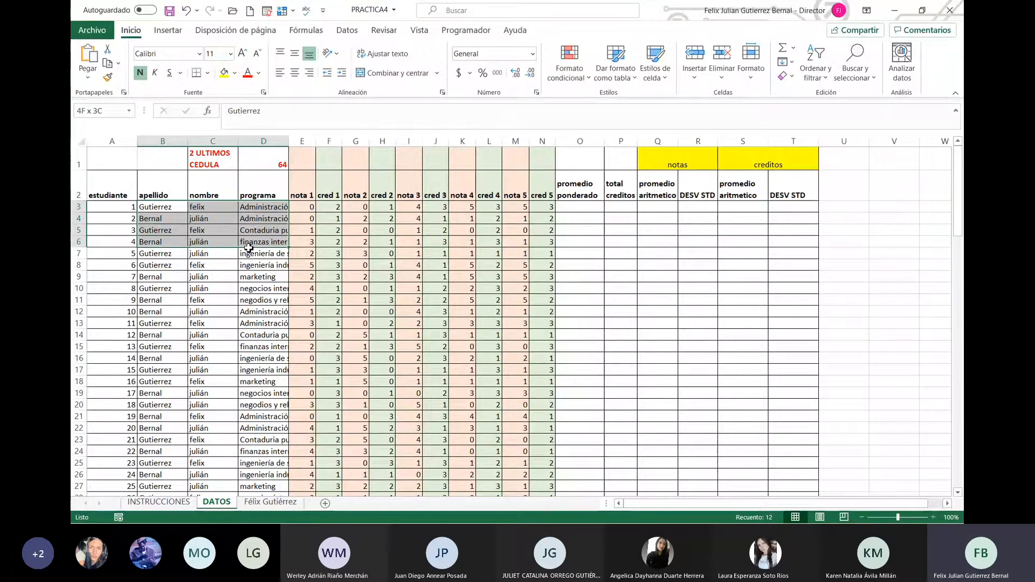
{"action": "left_click_drag", "start_coordinate": [249, 247], "coordinate": [249, 248]}
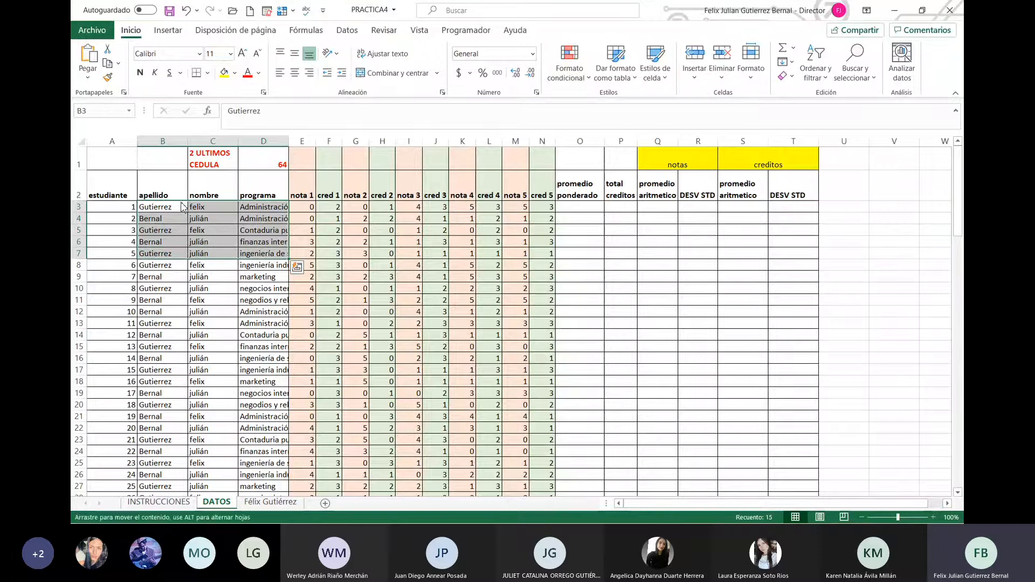
{"action": "left_click_drag", "start_coordinate": [172, 205], "coordinate": [226, 227]}
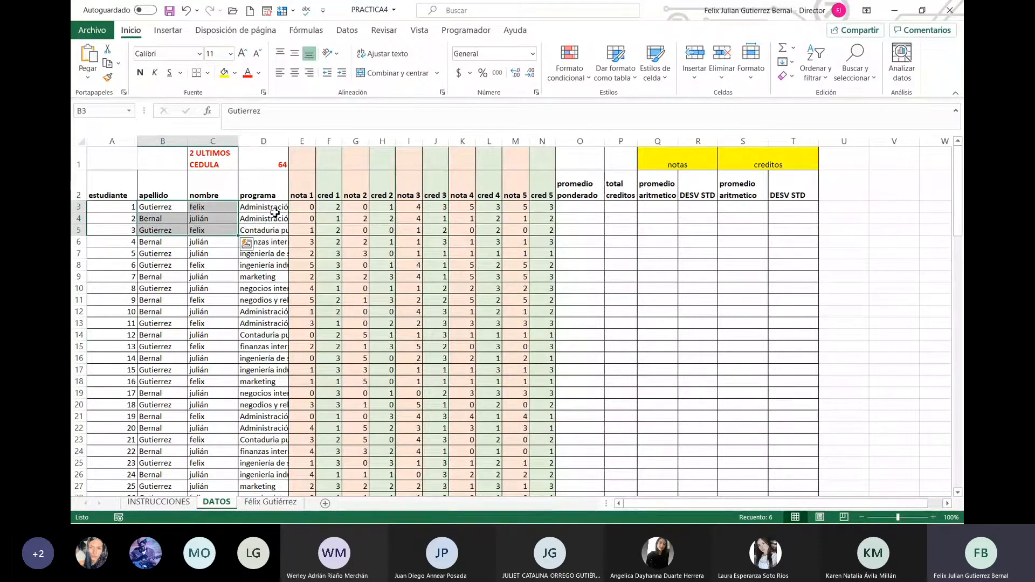
{"action": "left_click", "coordinate": [278, 209]}
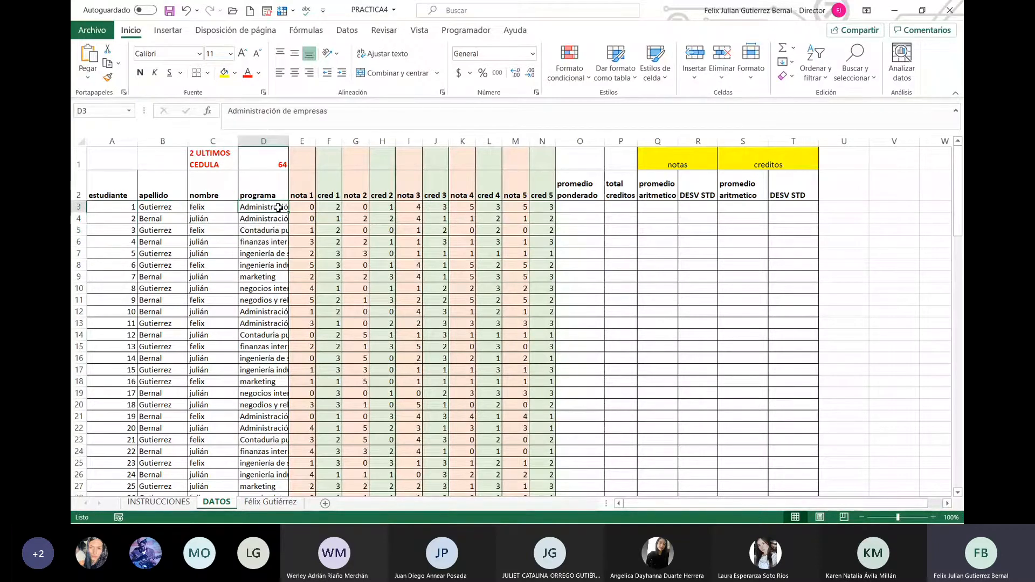
{"action": "double_click", "coordinate": [289, 142]}
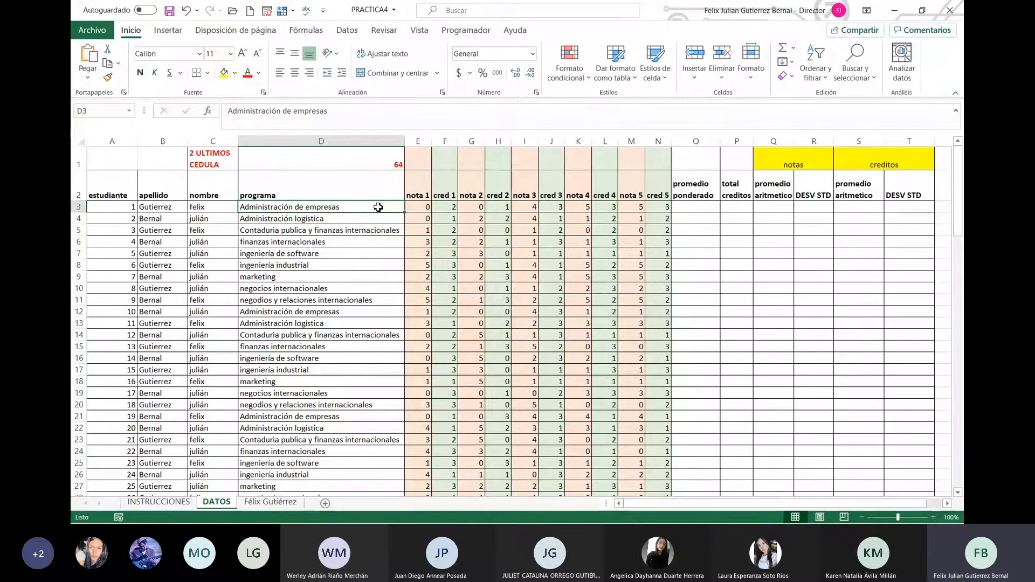
Examine the programme names, the first nota 1 grade and the ID-digits cell D1 on the DATOS sheet.
{"action": "left_click_drag", "start_coordinate": [378, 207], "coordinate": [385, 278]}
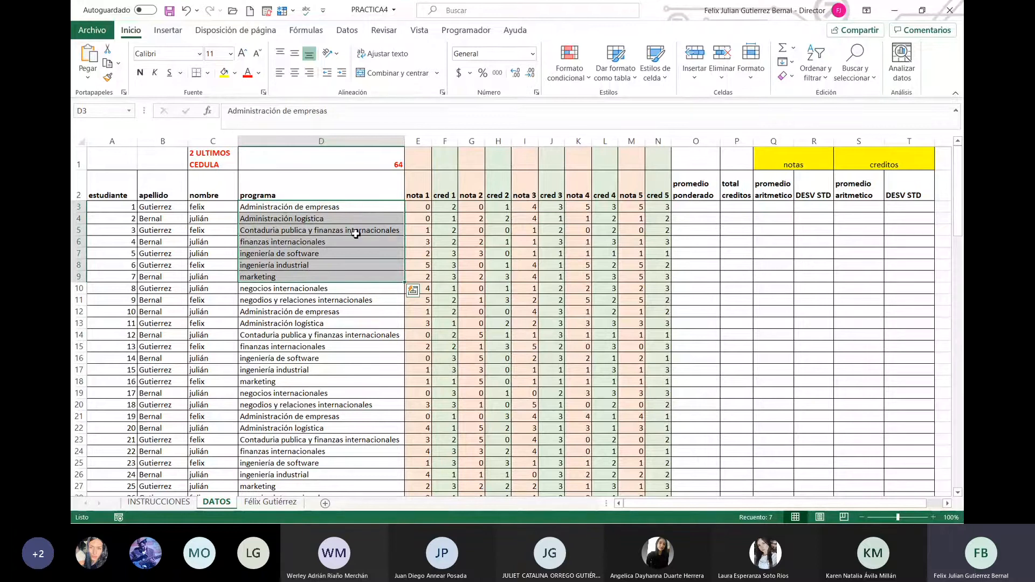
{"action": "left_click", "coordinate": [344, 264]}
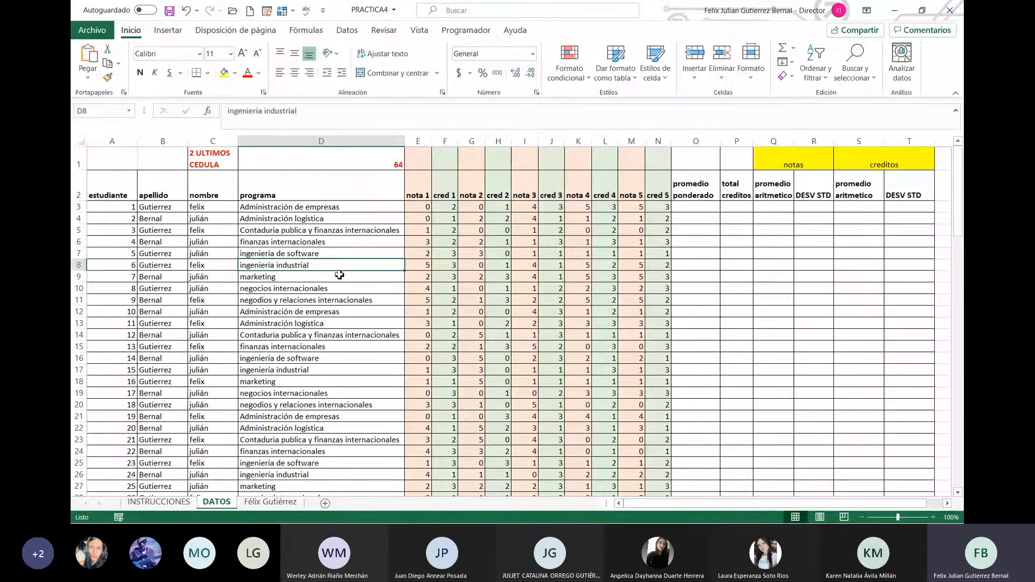
{"action": "left_click", "coordinate": [338, 276]}
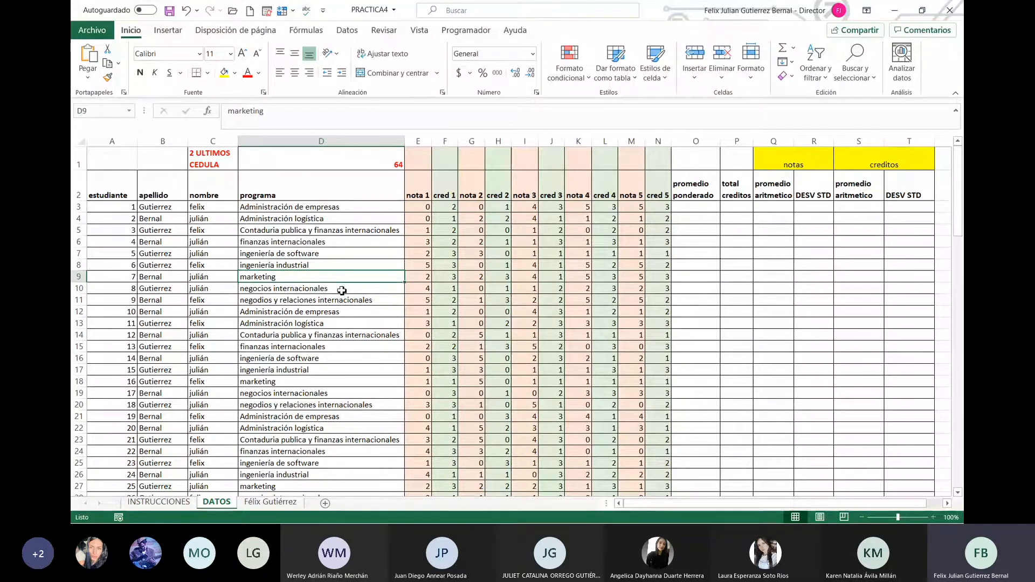
{"action": "left_click", "coordinate": [342, 308]}
{"action": "left_click_drag", "start_coordinate": [343, 307], "coordinate": [370, 208]}
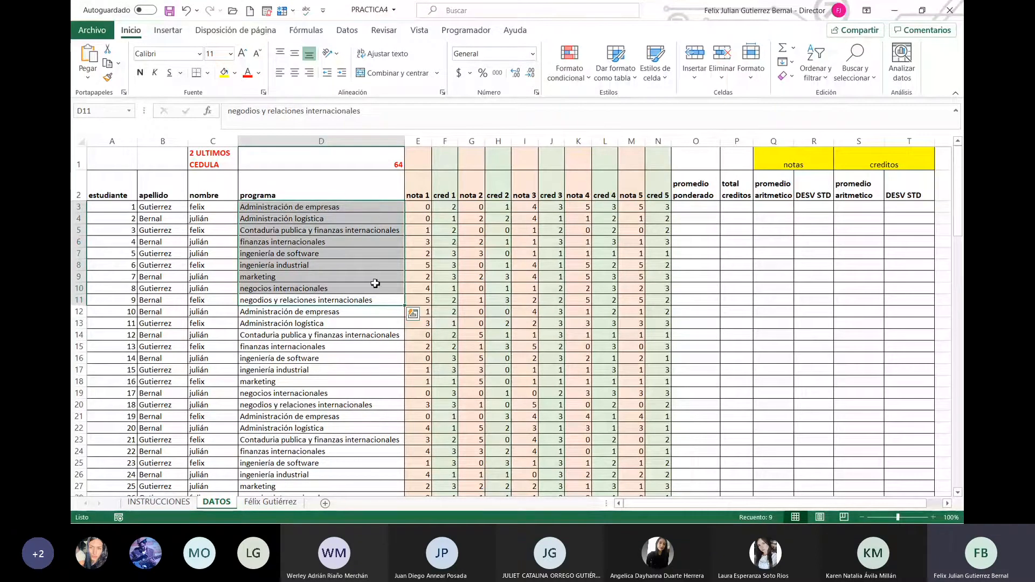
{"action": "left_click", "coordinate": [426, 206]}
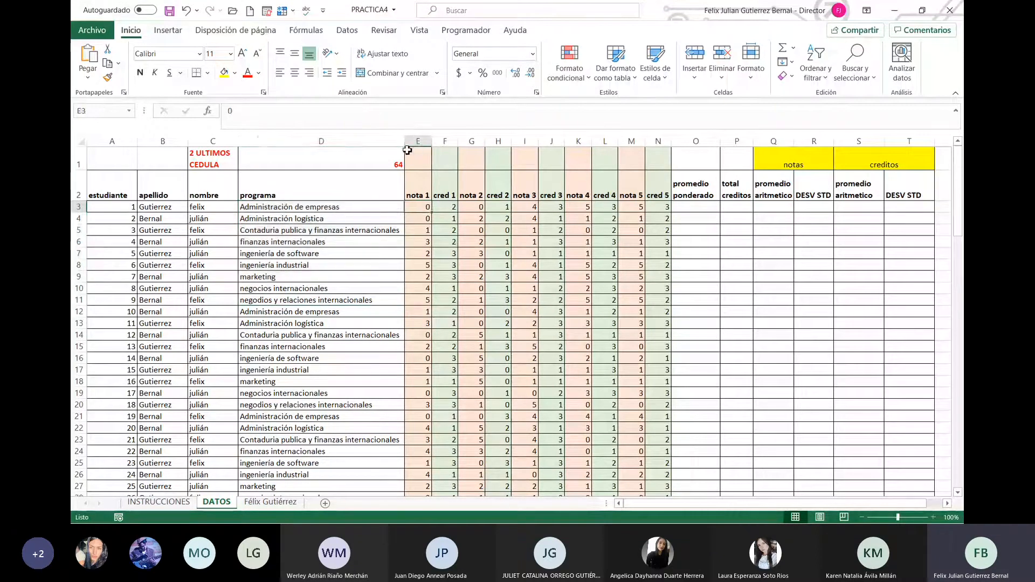
{"action": "left_click", "coordinate": [387, 161]}
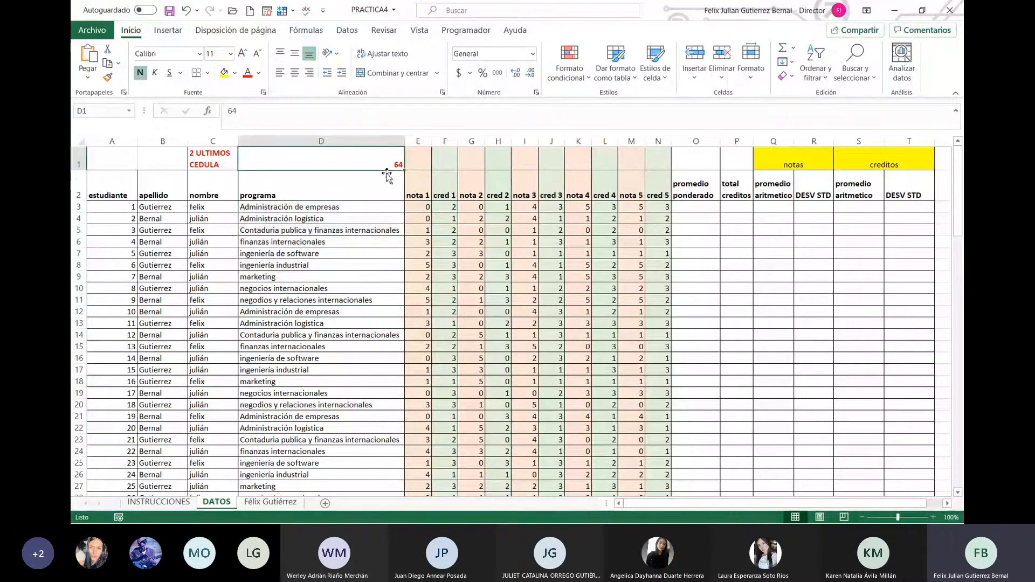
Examine the headings and first student records on the instructor's named sheet, and the task list on the INSTRUCCIONES sheet.
{"action": "left_click", "coordinate": [270, 502]}
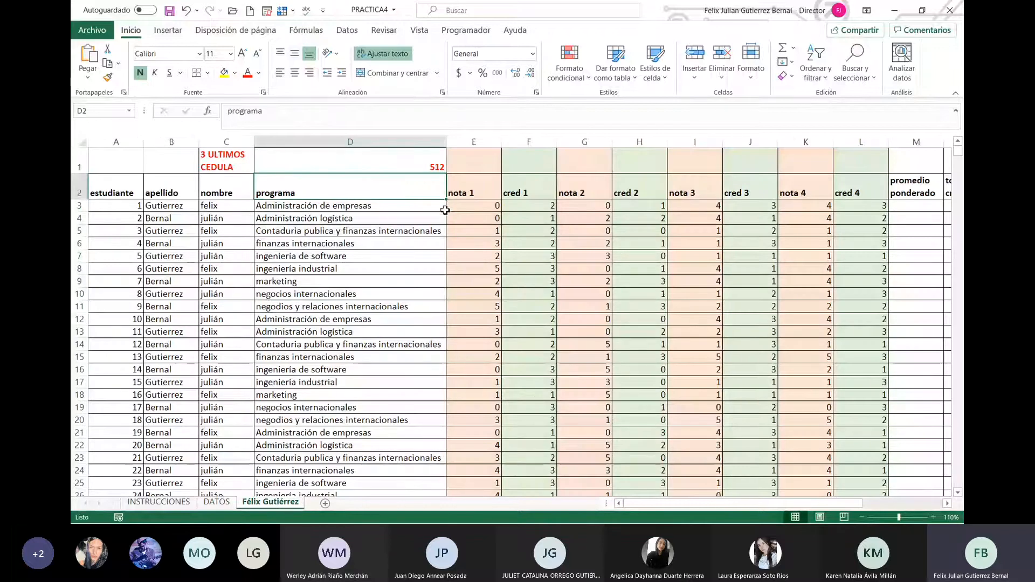
{"action": "left_click", "coordinate": [933, 517]}
{"action": "left_click", "coordinate": [933, 517]}
{"action": "left_click", "coordinate": [933, 517]}
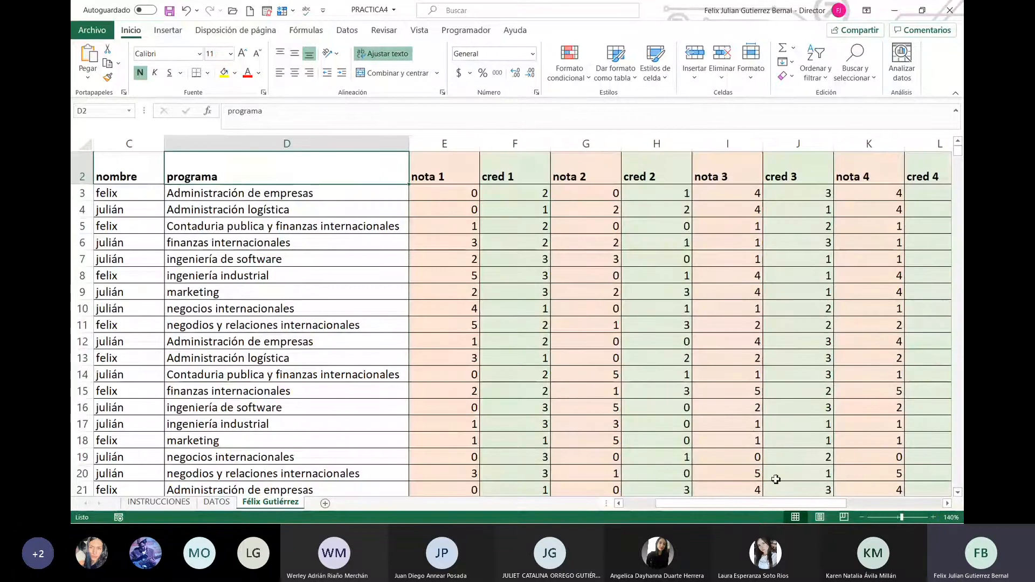
{"action": "left_click", "coordinate": [361, 291]}
{"action": "key", "text": "Left"}
{"action": "key", "text": "Left"}
{"action": "key", "text": "Left"}
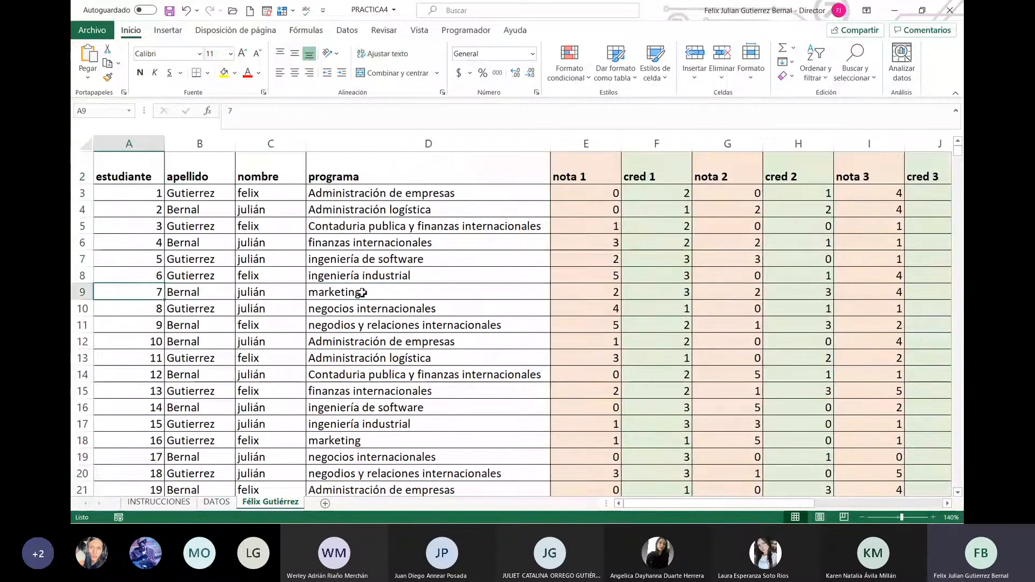
{"action": "key", "text": "Up"}
{"action": "key", "text": "Up"}
{"action": "key", "text": "Up"}
{"action": "key", "text": "Up"}
{"action": "key", "text": "Up"}
{"action": "key", "text": "Up"}
{"action": "key", "text": "Up"}
{"action": "key", "text": "Up"}
{"action": "key", "text": "Down"}
{"action": "key", "text": "Right"}
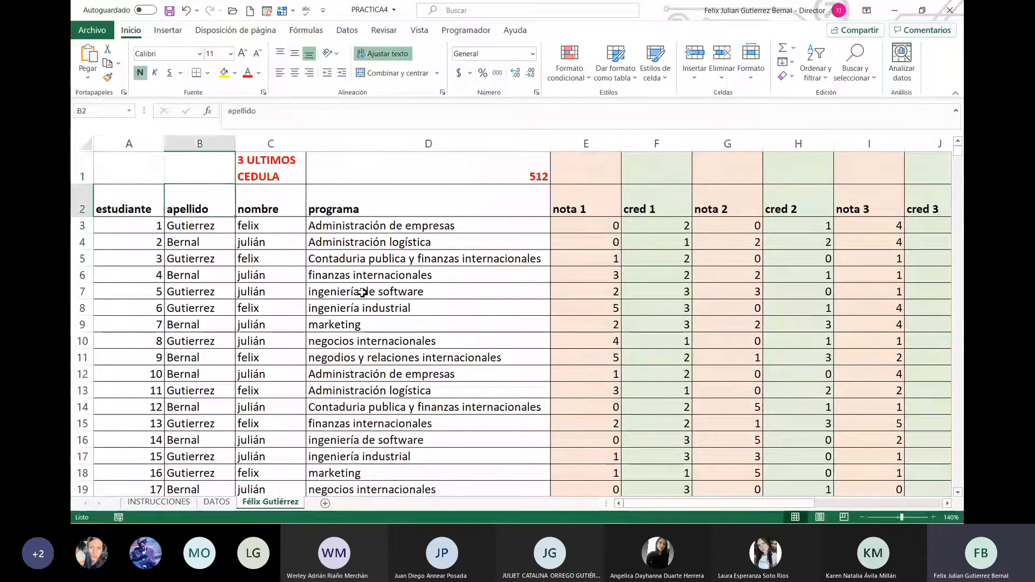
{"action": "key", "text": "Right"}
{"action": "key", "text": "Left"}
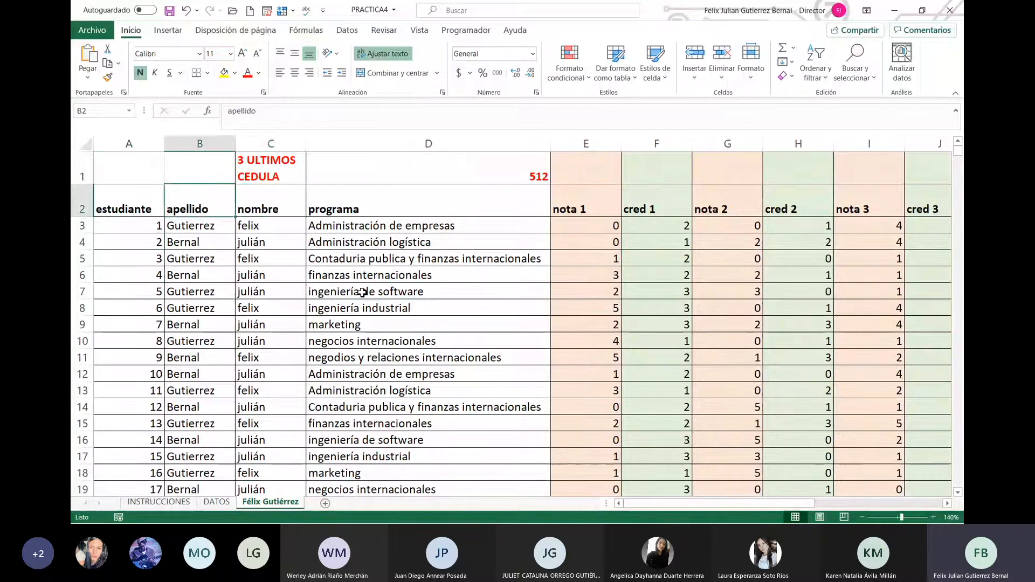
{"action": "key", "text": "Right"}
{"action": "key", "text": "Down"}
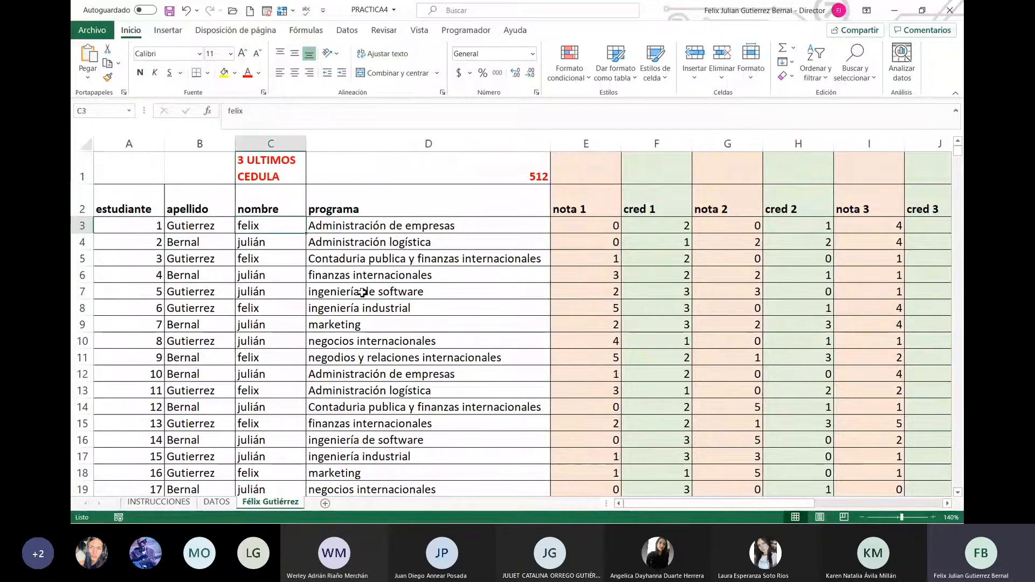
{"action": "key", "text": "Left"}
{"action": "key", "text": "Right"}
{"action": "key", "text": "Right"}
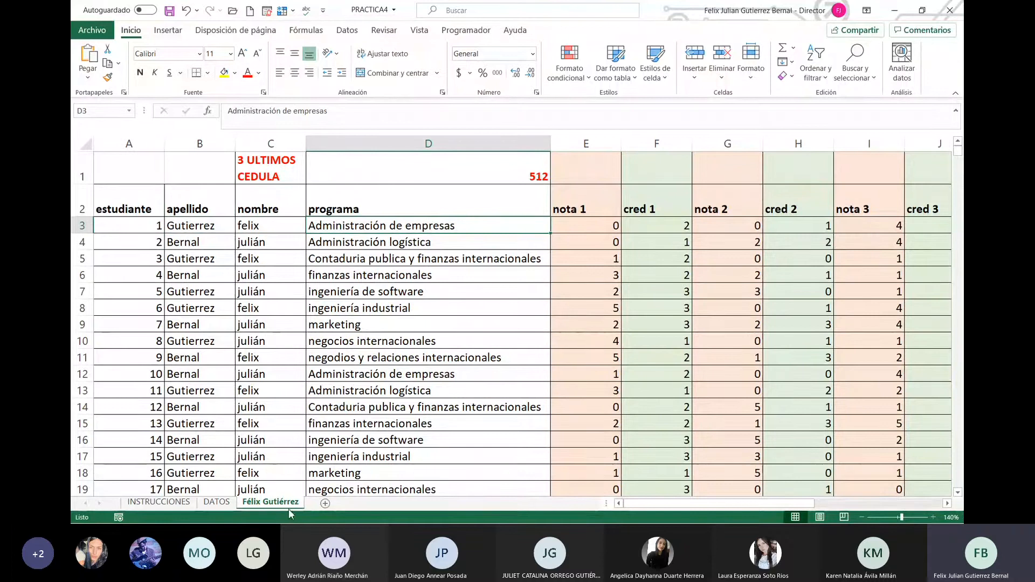
{"action": "left_click", "coordinate": [177, 504]}
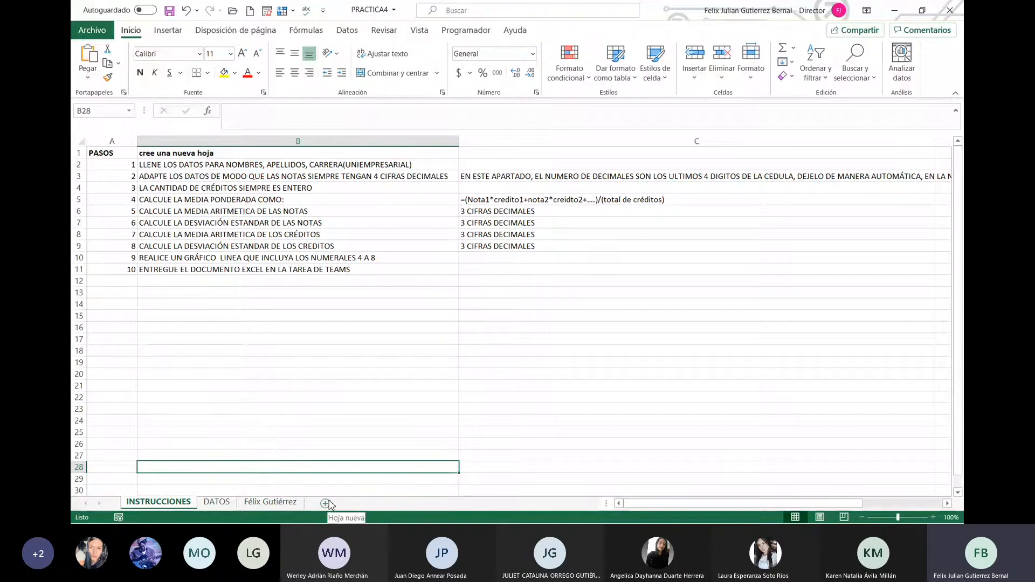
Clear the existing formula from the first student's nota 1 cell, E3, on the instructor's named sheet.
{"action": "left_click", "coordinate": [290, 506]}
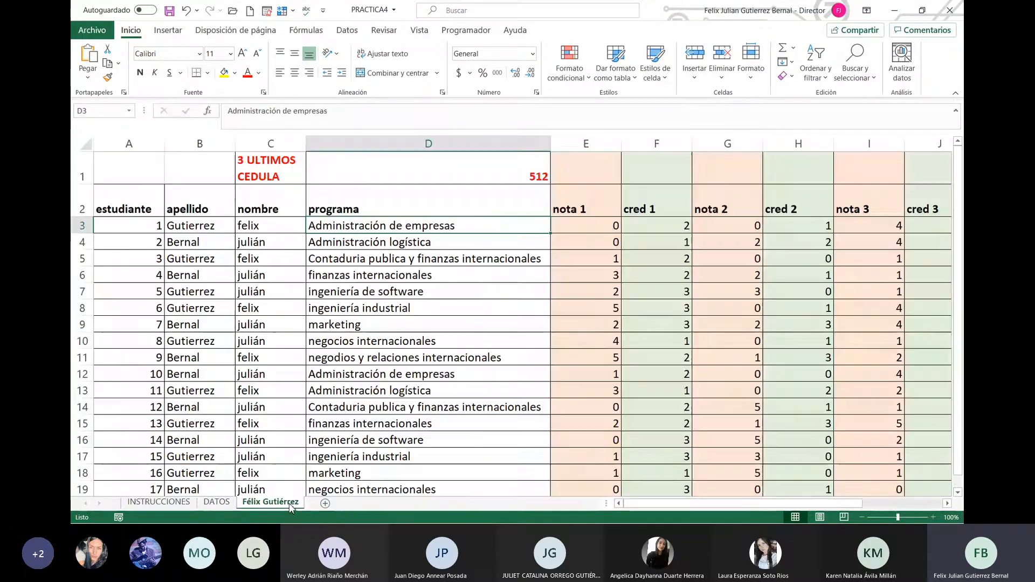
{"action": "left_click", "coordinate": [598, 226]}
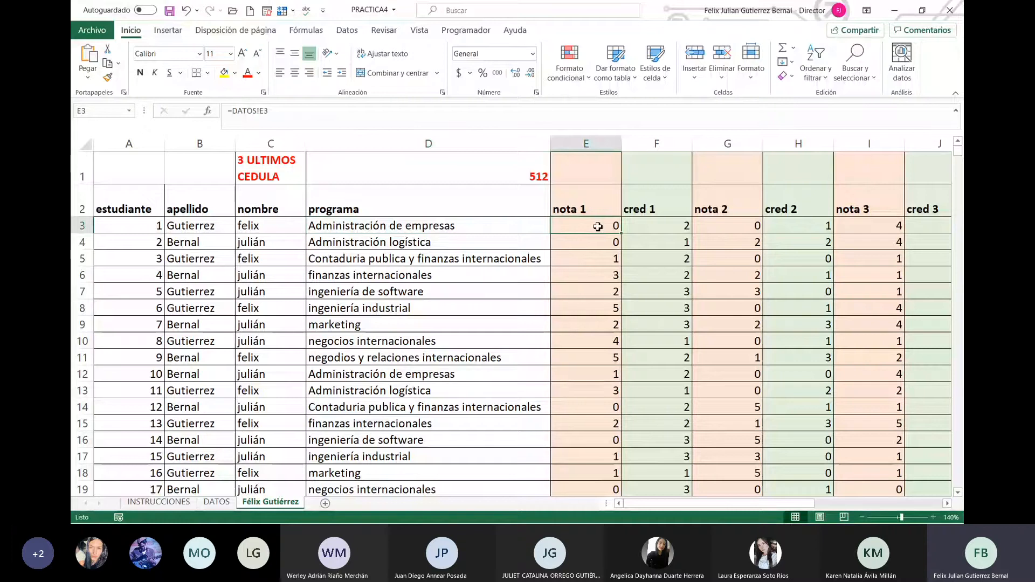
{"action": "left_click_drag", "start_coordinate": [280, 117], "coordinate": [171, 121]}
{"action": "key", "text": "BackSpace"}
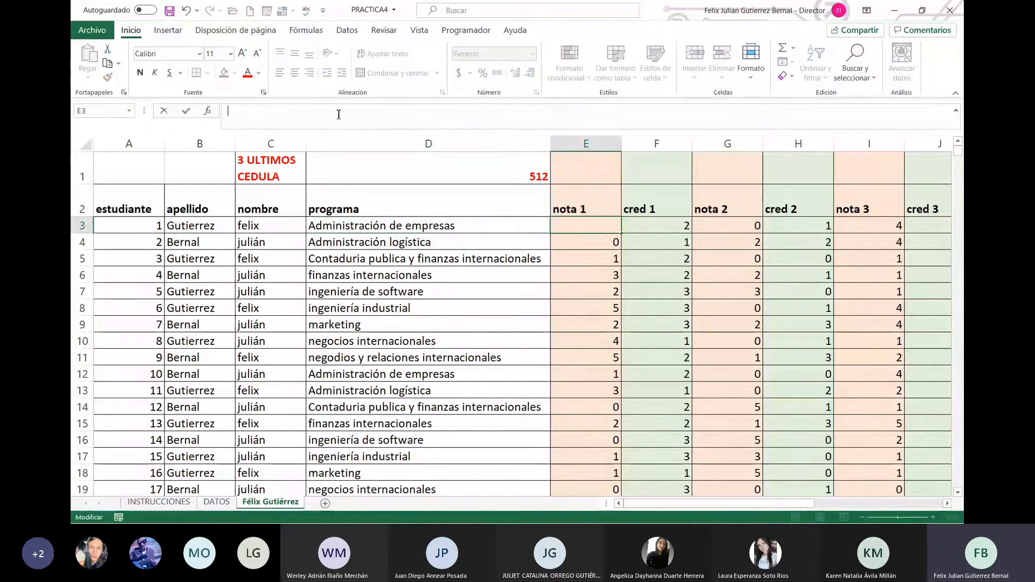
{"action": "type", "text": "="}
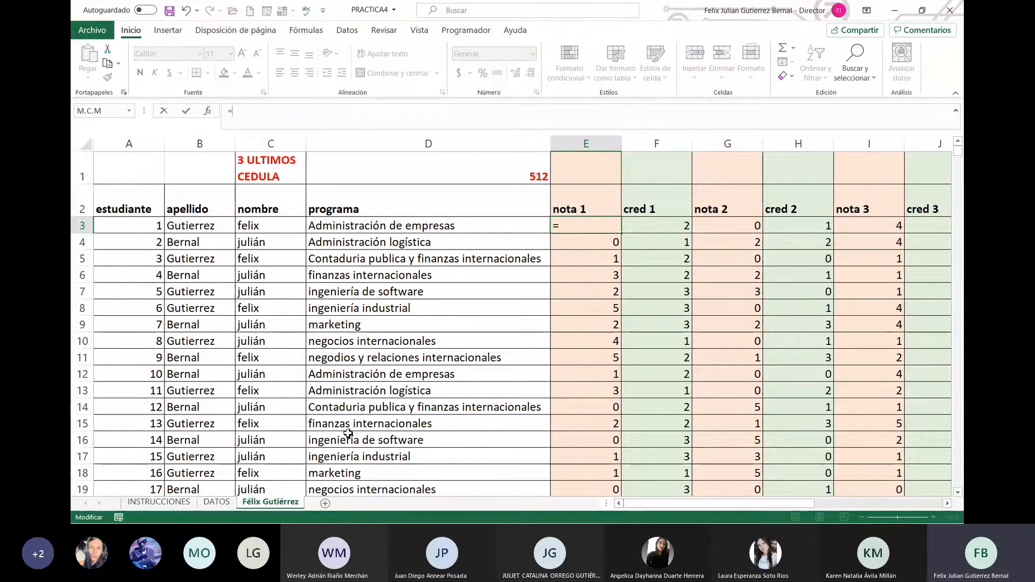
{"action": "left_click", "coordinate": [216, 502]}
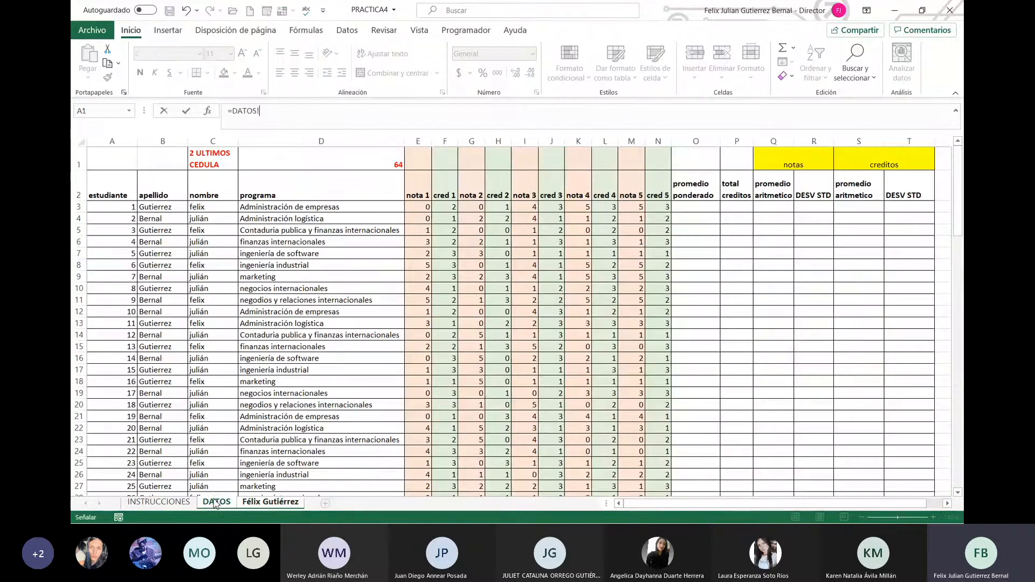
{"action": "left_click", "coordinate": [423, 207]}
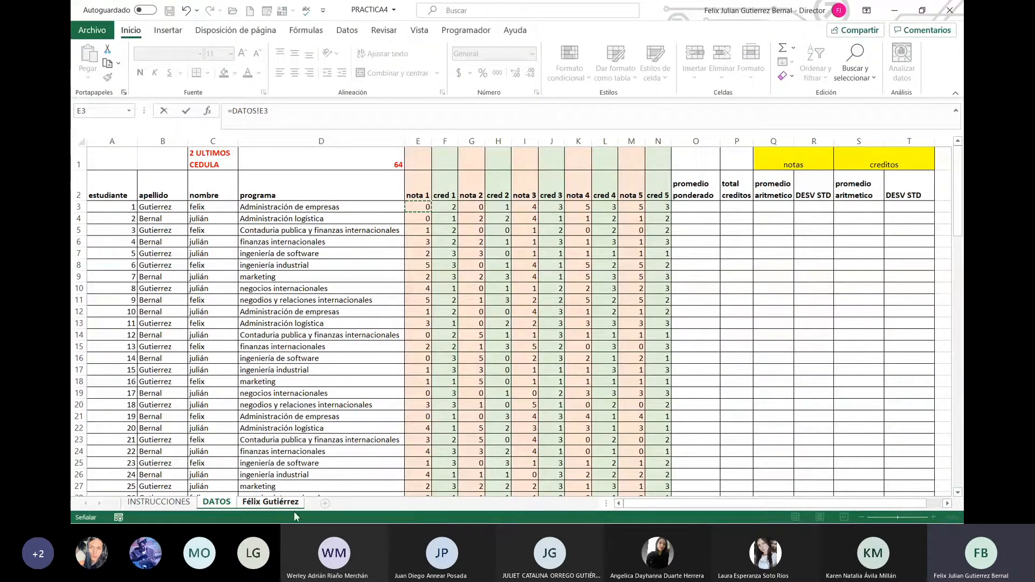
{"action": "left_click", "coordinate": [270, 502]}
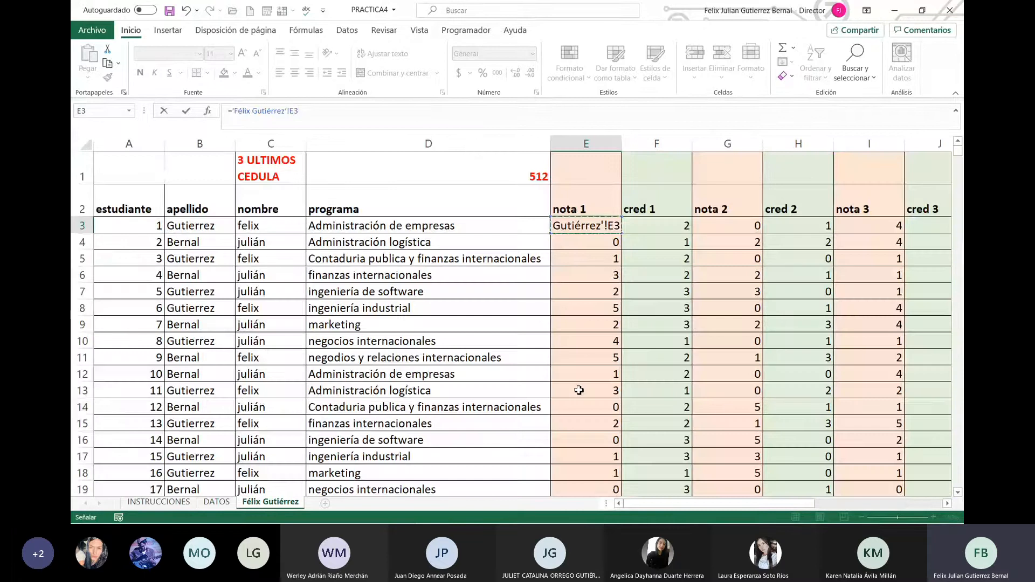
{"action": "type", "text": "+"}
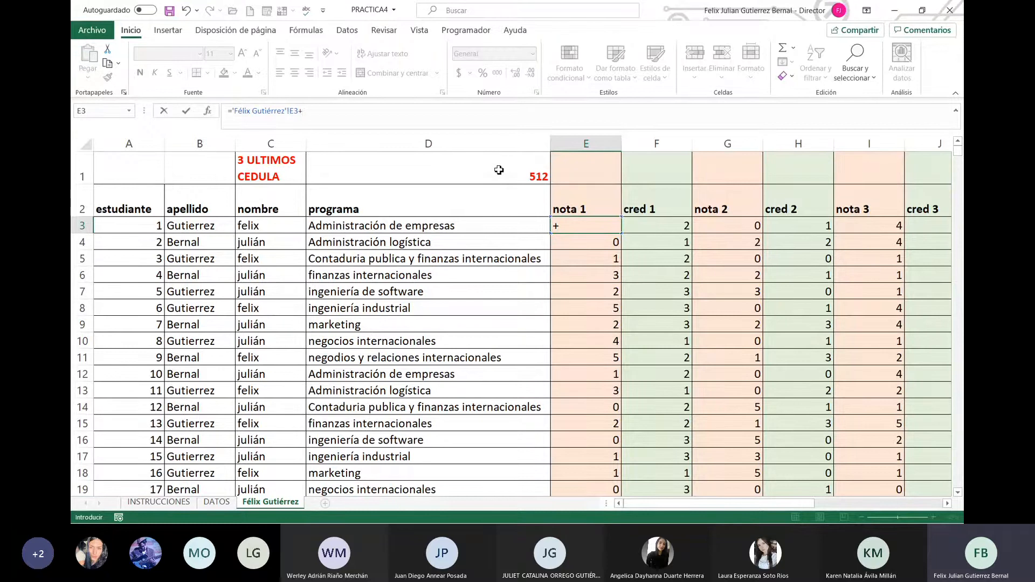
Build a formula in E3 of the named sheet that adds DATOS!E3 to that sheet's own D1 divided by 1000.
{"action": "left_click_drag", "start_coordinate": [304, 111], "coordinate": [140, 115]}
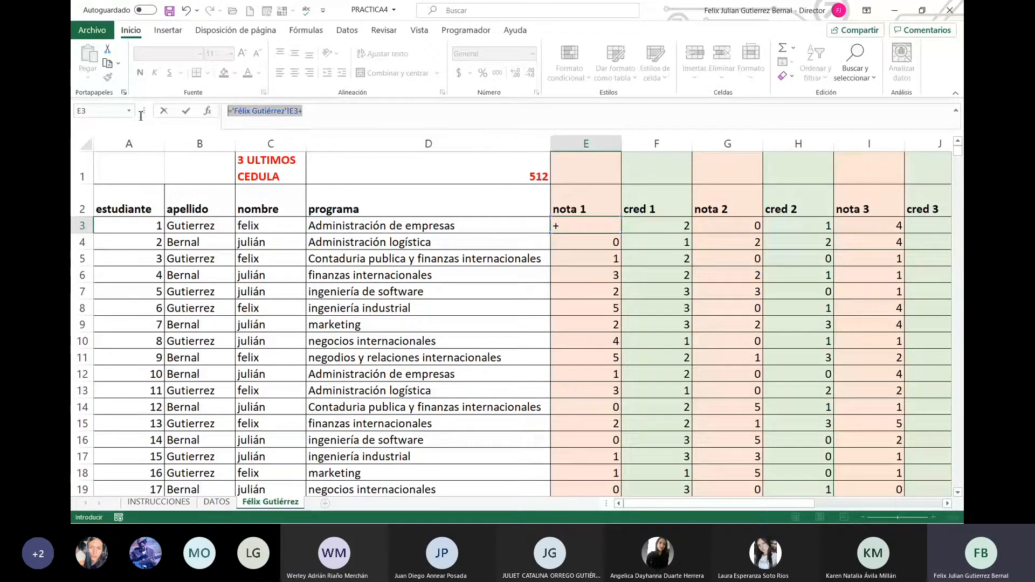
{"action": "type", "text": "="}
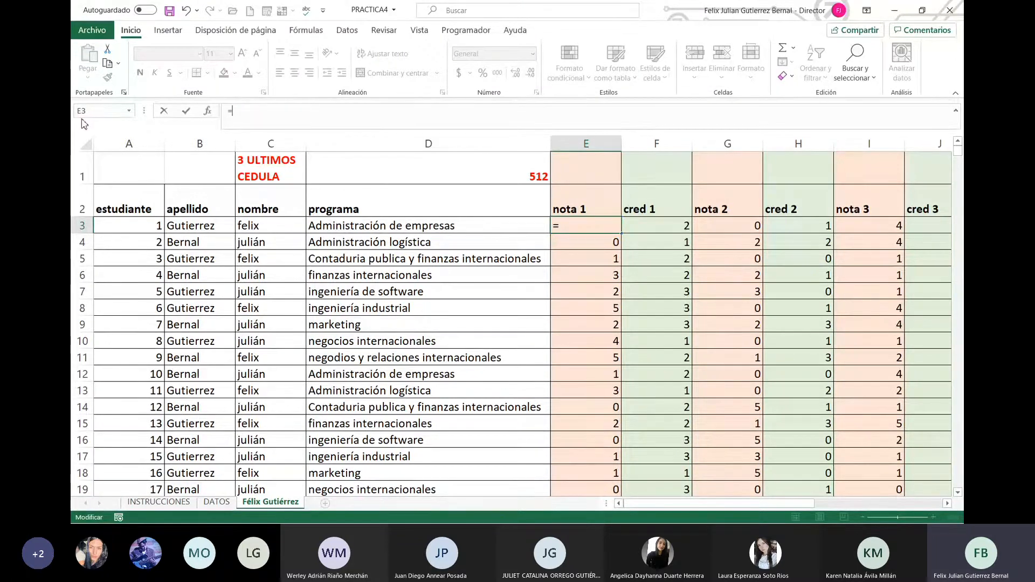
{"action": "left_click", "coordinate": [215, 502]}
{"action": "left_click", "coordinate": [424, 206]}
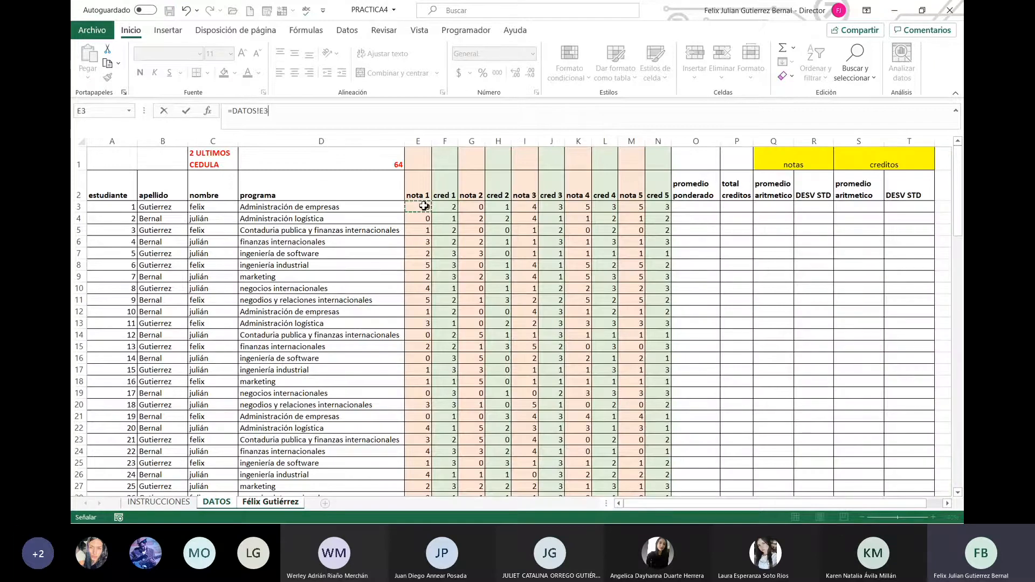
{"action": "type", "text": "+"}
{"action": "left_click", "coordinate": [270, 502]}
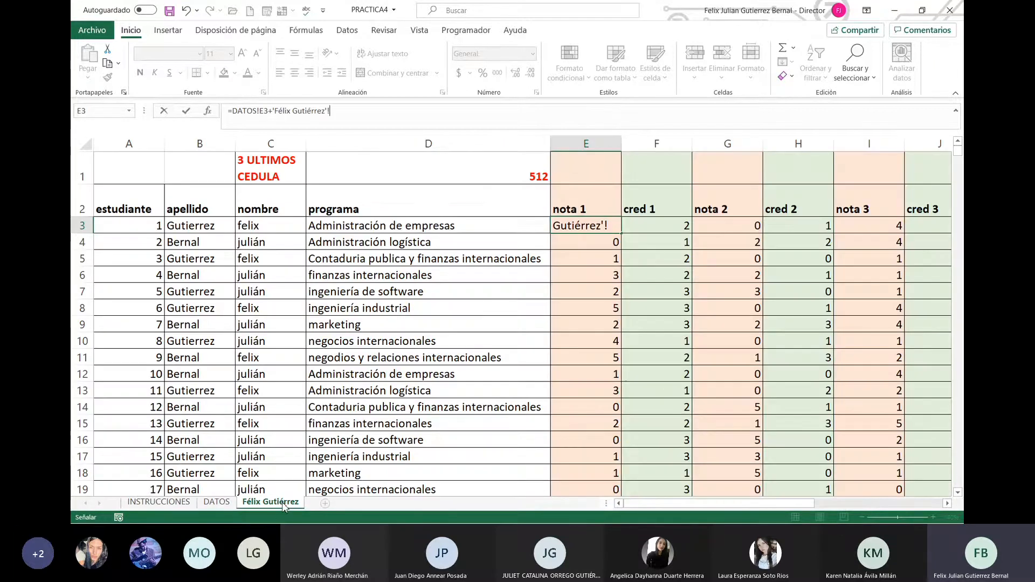
{"action": "left_click", "coordinate": [520, 175]}
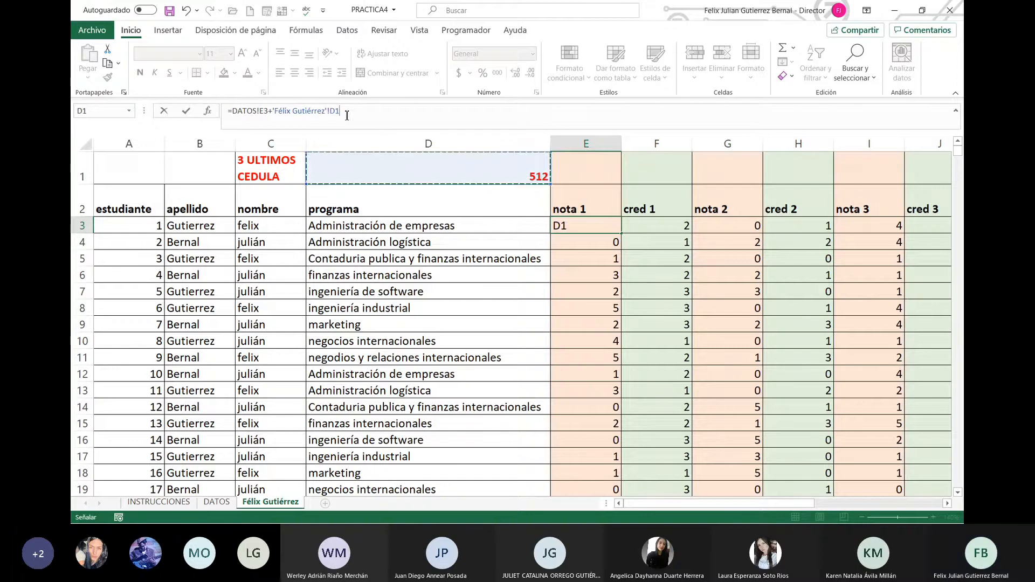
{"action": "type", "text": "/"}
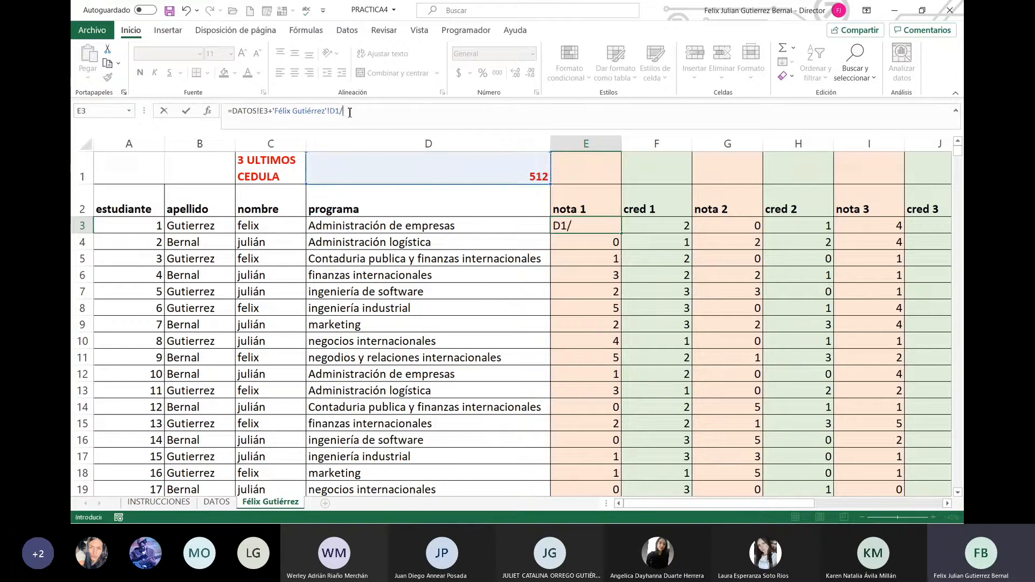
{"action": "type", "text": "1000"}
Make the D1 reference in E3's formula absolute as $D$1 and enter the formula.
{"action": "left_click", "coordinate": [332, 112]}
{"action": "type", "text": "$"}
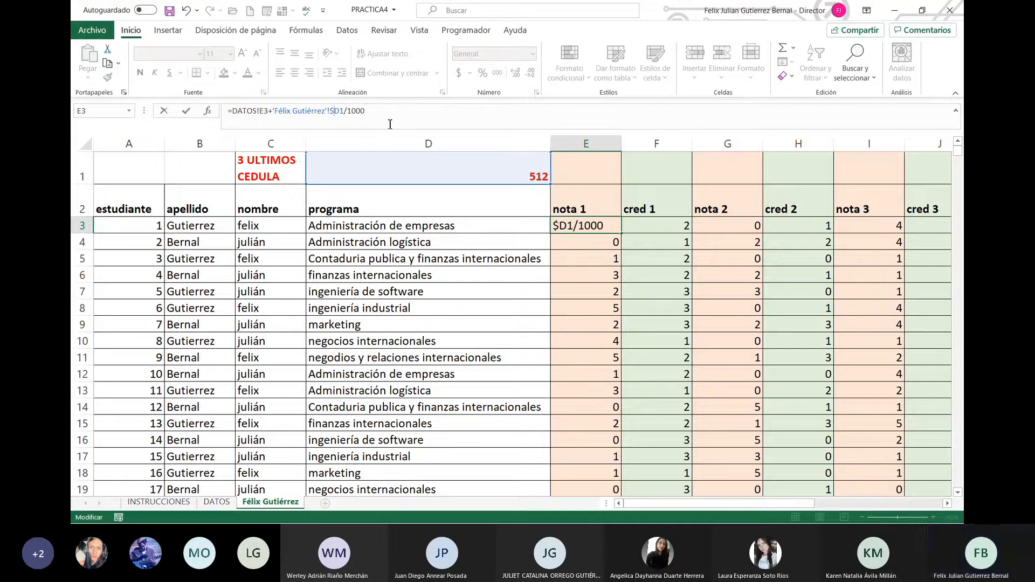
{"action": "key", "text": "Right"}
{"action": "type", "text": "$"}
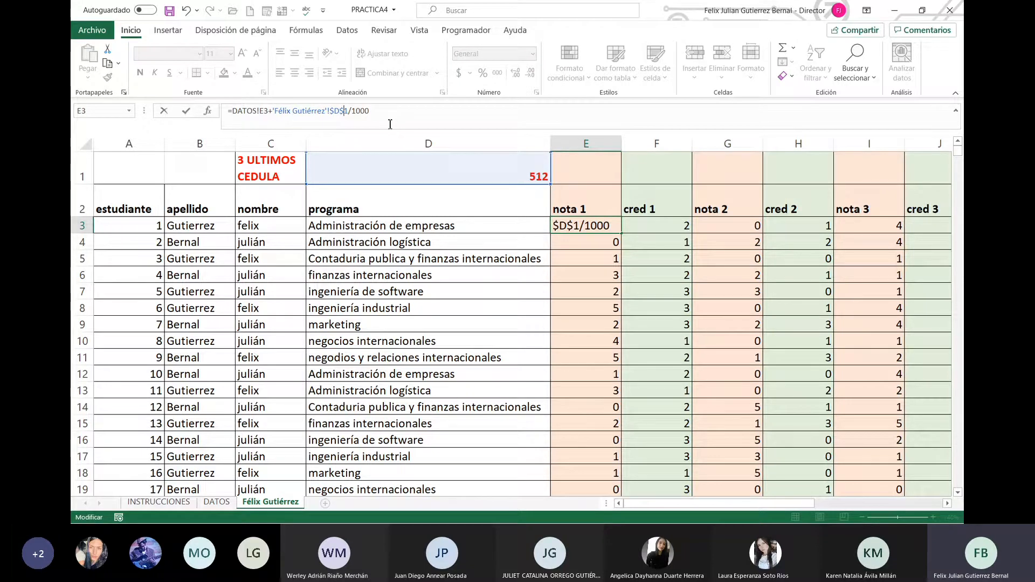
{"action": "key", "text": "Return"}
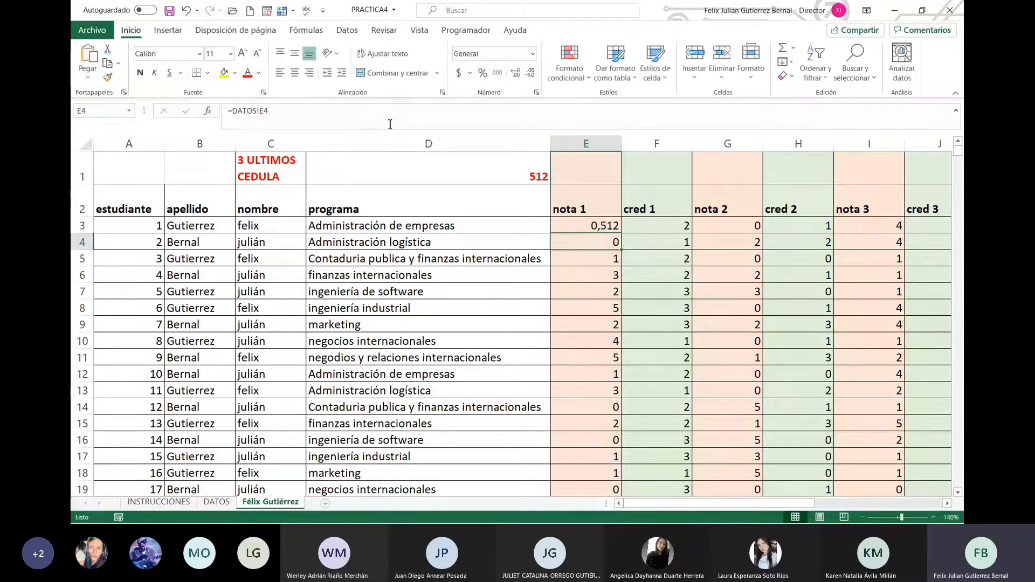
Fill the nota 1 formula from E3 down the column for all the students.
{"action": "left_click", "coordinate": [606, 225]}
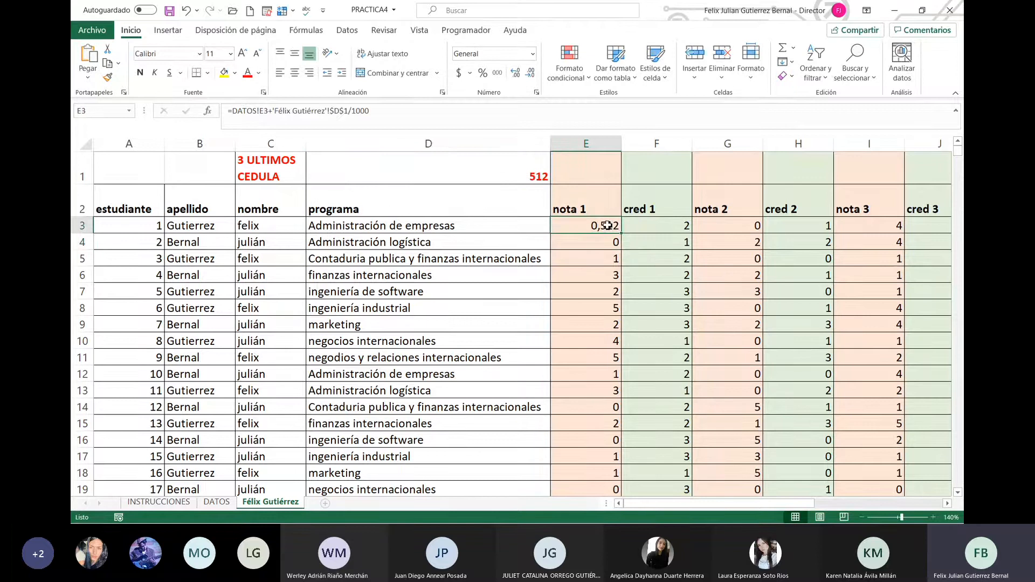
{"action": "left_click", "coordinate": [222, 502]}
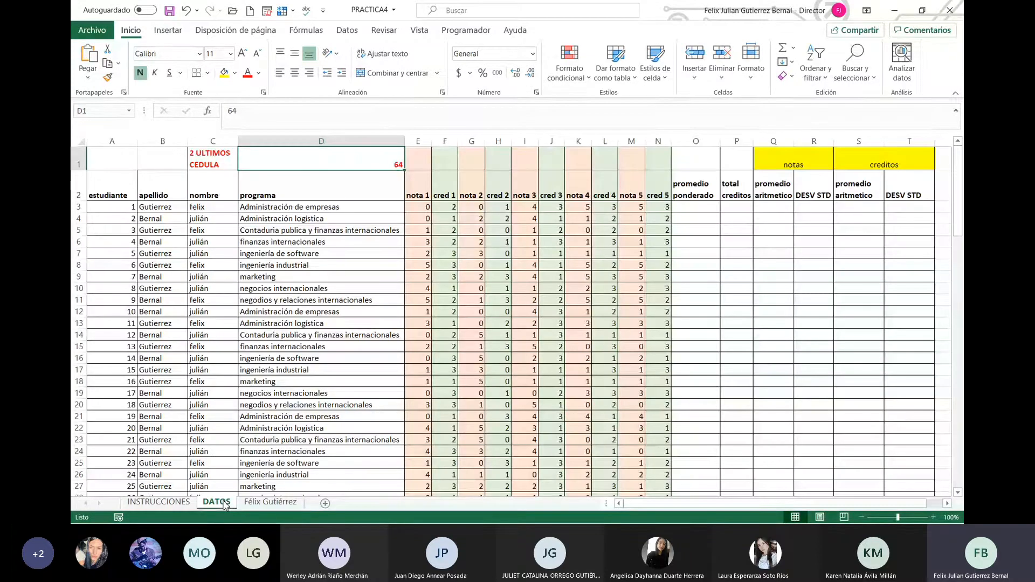
{"action": "left_click", "coordinate": [270, 502]}
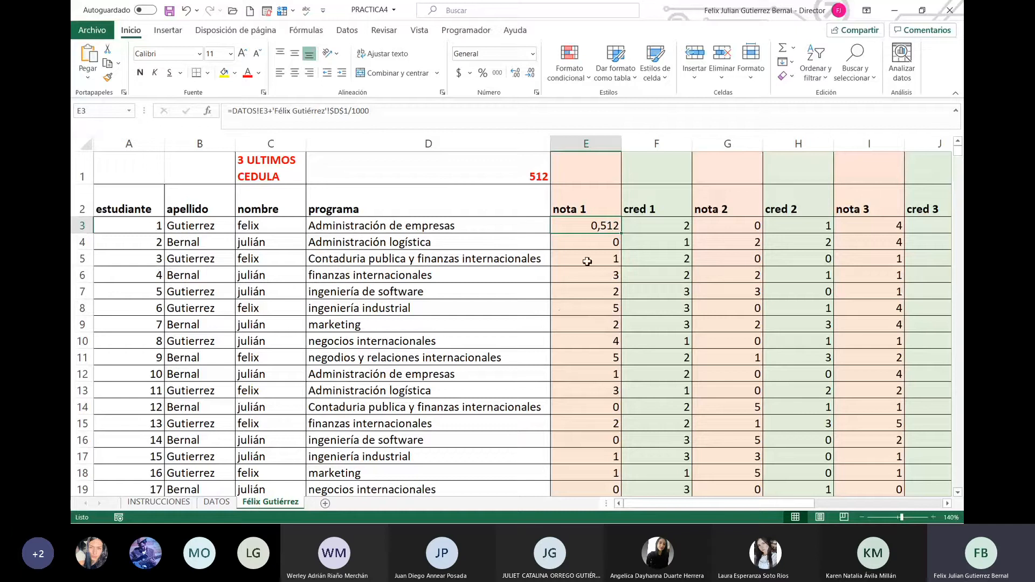
{"action": "left_click", "coordinate": [466, 168]}
{"action": "left_click_drag", "start_coordinate": [599, 240], "coordinate": [605, 229]}
{"action": "left_click", "coordinate": [614, 226]}
{"action": "double_click", "coordinate": [613, 225]}
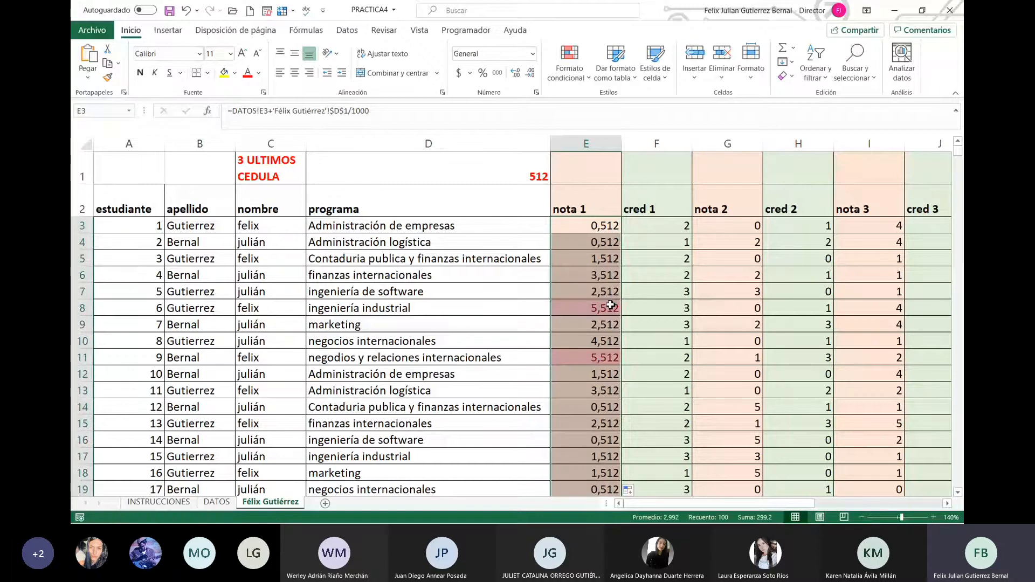
Copy the nota 1 formula from E3 into the first student's nota 2 cell, G3.
{"action": "left_click", "coordinate": [600, 231]}
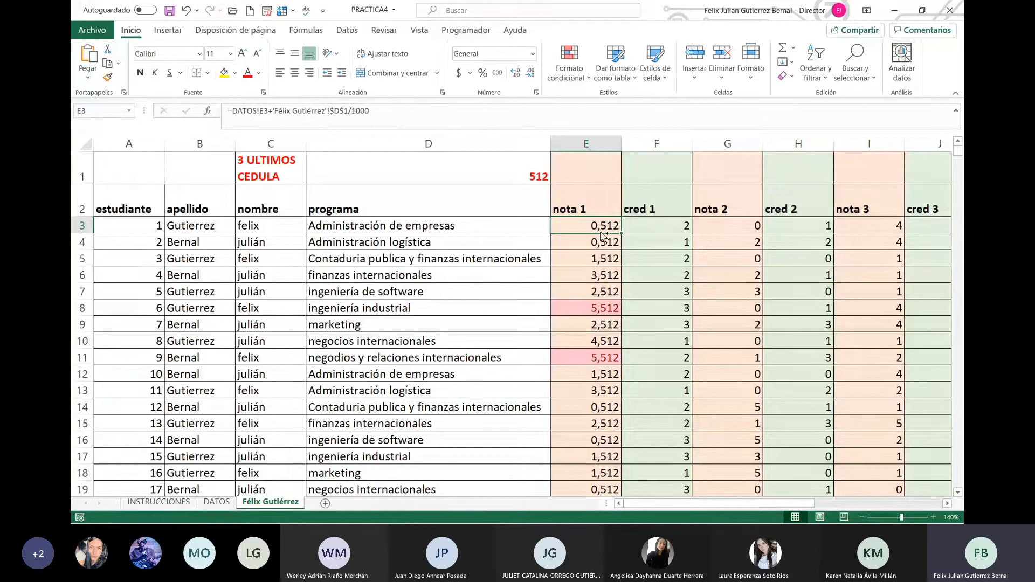
{"action": "key", "text": "ctrl+c"}
{"action": "left_click", "coordinate": [749, 229]}
{"action": "key", "text": "ctrl+v"}
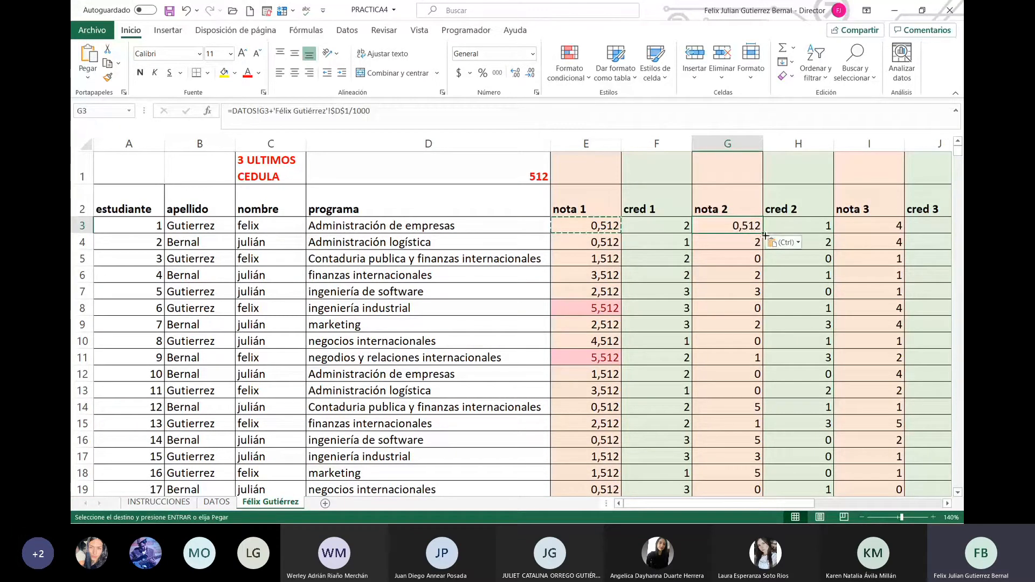
Compare the DATOS cell references in the first student's nota 1 and nota 2 formulas, E3 and G3, without changing them.
{"action": "left_click", "coordinate": [583, 228]}
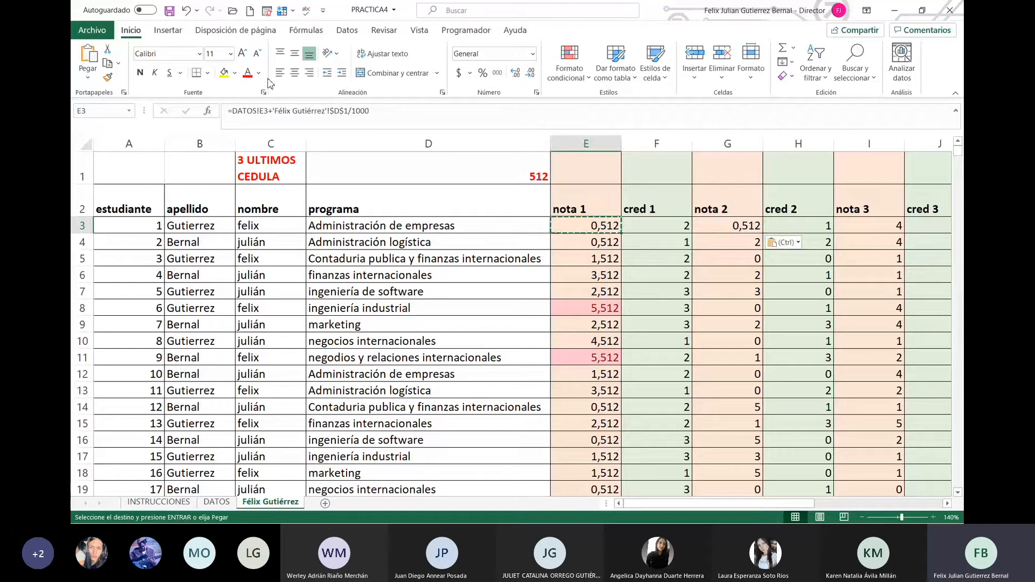
{"action": "left_click", "coordinate": [266, 112]}
{"action": "double_click", "coordinate": [269, 112]}
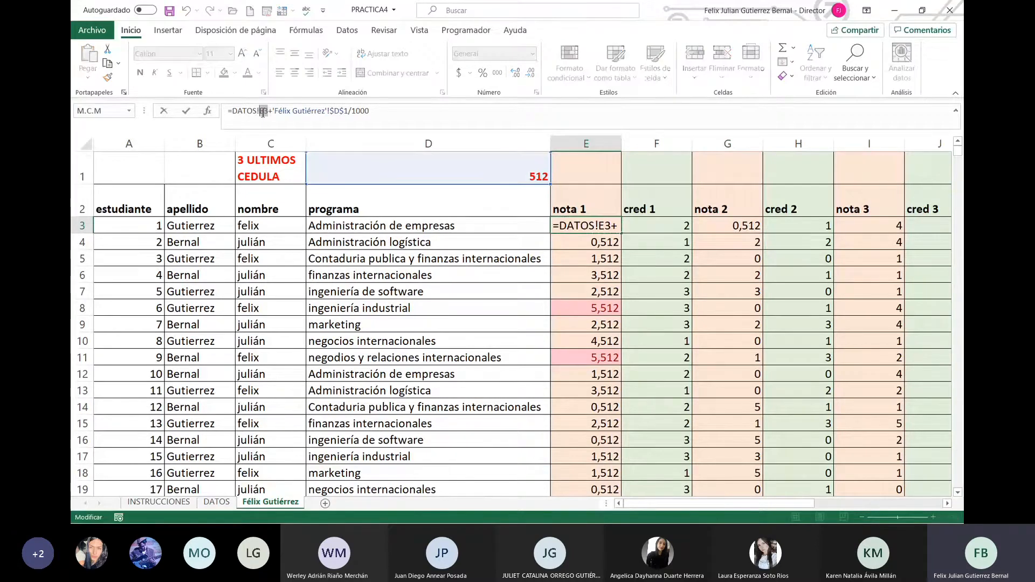
{"action": "left_click", "coordinate": [722, 227]}
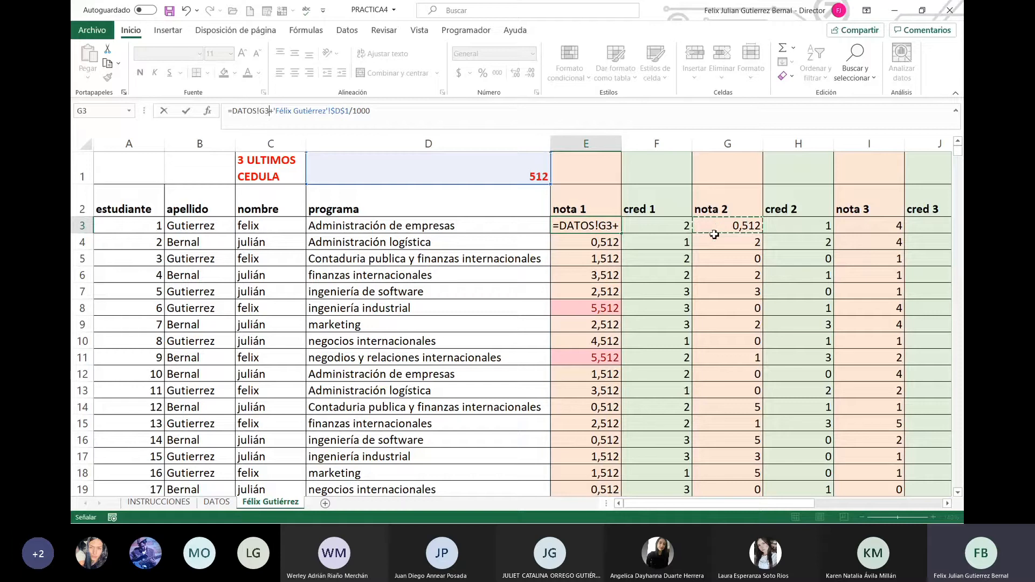
{"action": "key", "text": "Escape"}
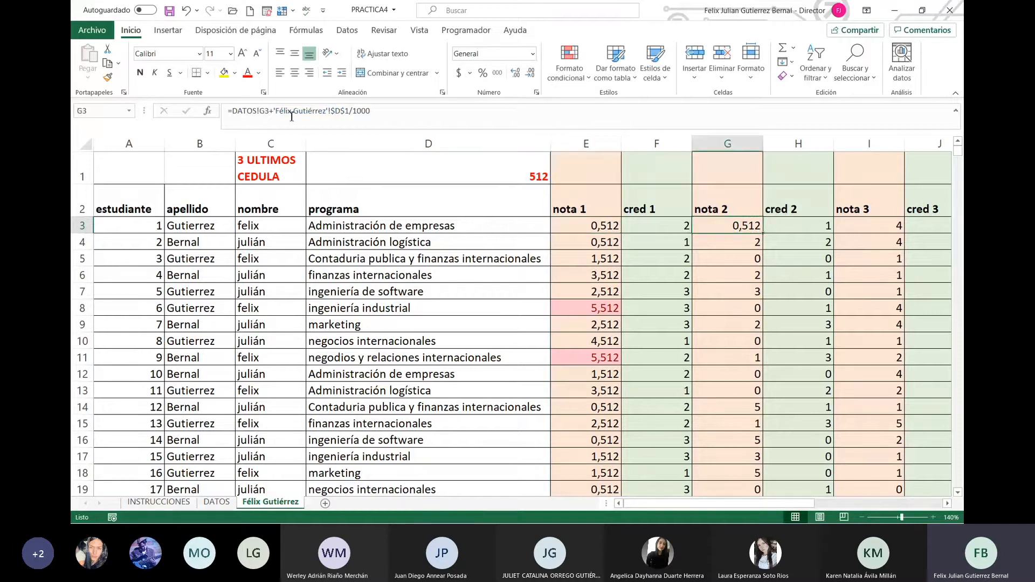
{"action": "left_click", "coordinate": [267, 111]}
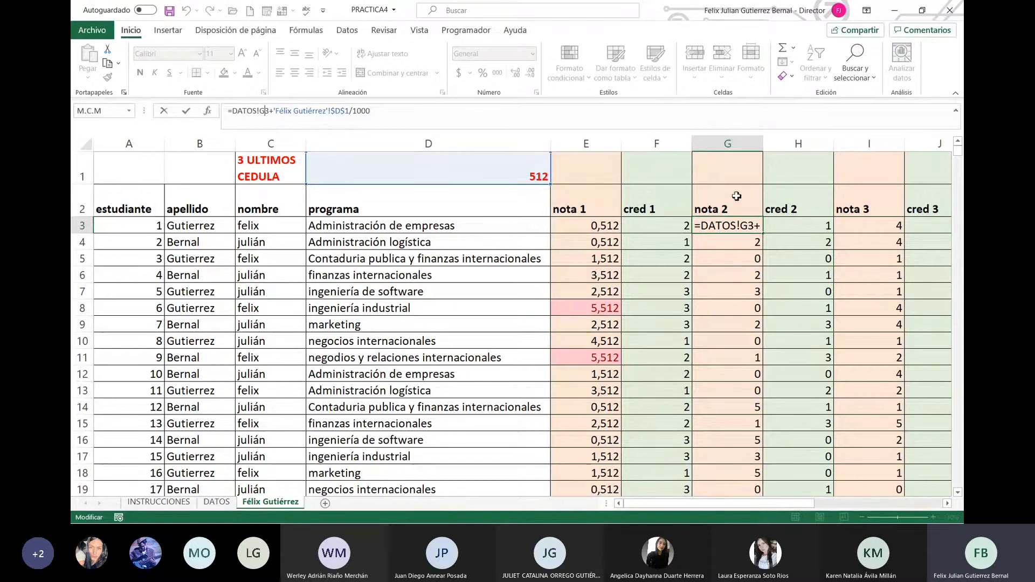
{"action": "key", "text": "Return"}
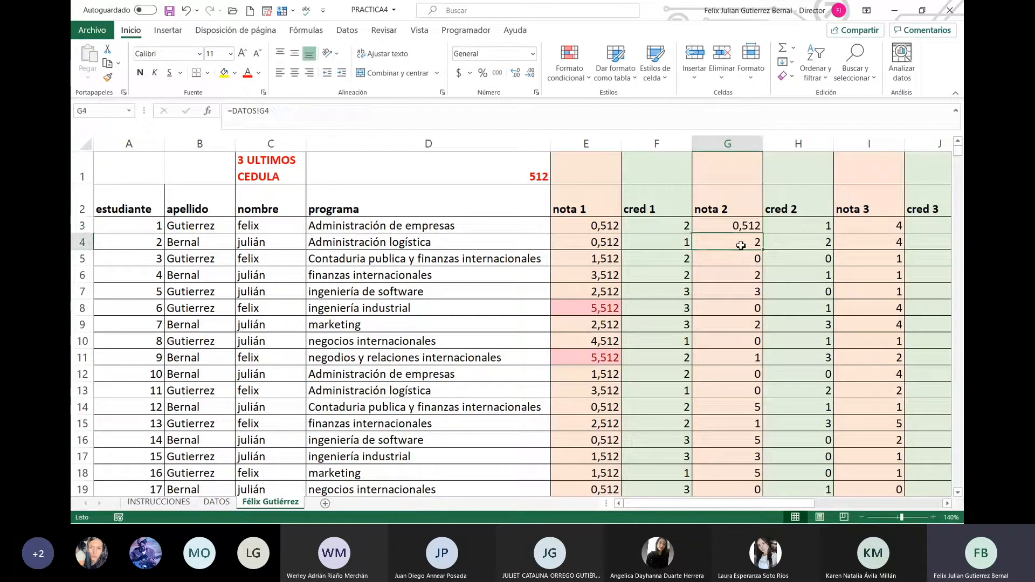
Copy G3's formula into the first student's nota 3 and nota 4 cells, I3 and K3.
{"action": "left_click", "coordinate": [747, 227]}
{"action": "key", "text": "ctrl+c"}
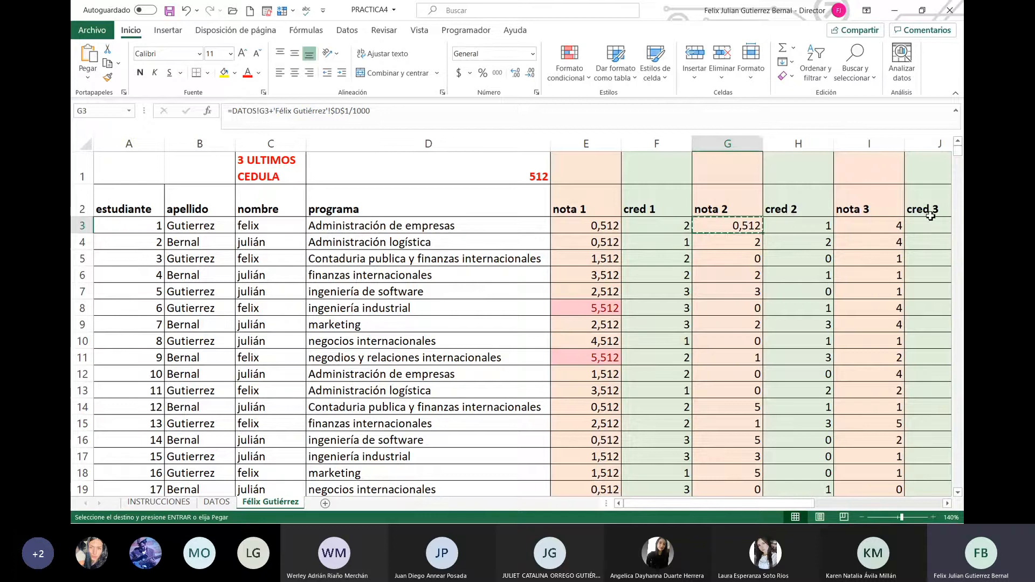
{"action": "left_click", "coordinate": [891, 224]}
{"action": "key", "text": "ctrl+v"}
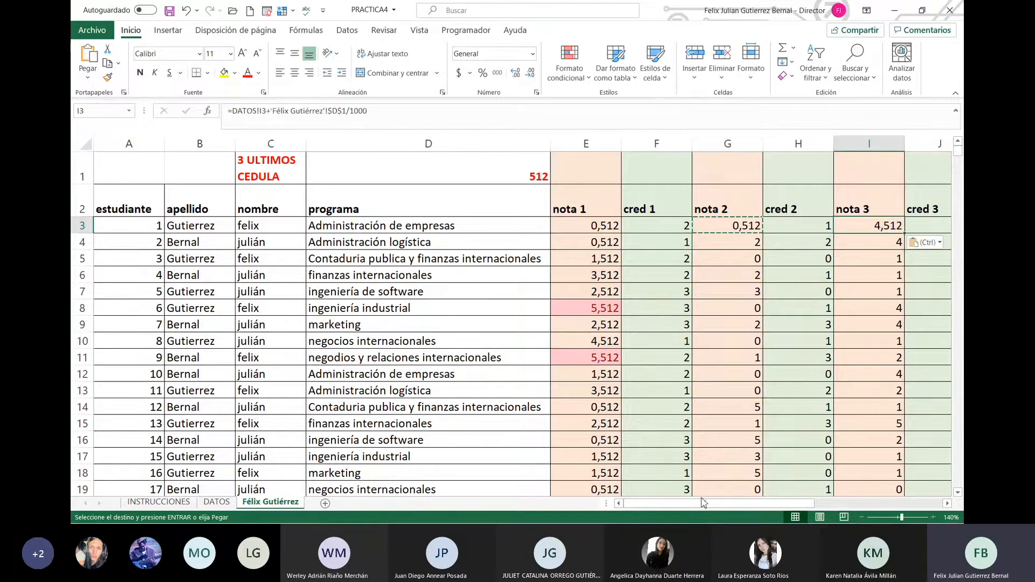
{"action": "left_click_drag", "start_coordinate": [788, 504], "coordinate": [804, 504]}
{"action": "left_click", "coordinate": [926, 228]}
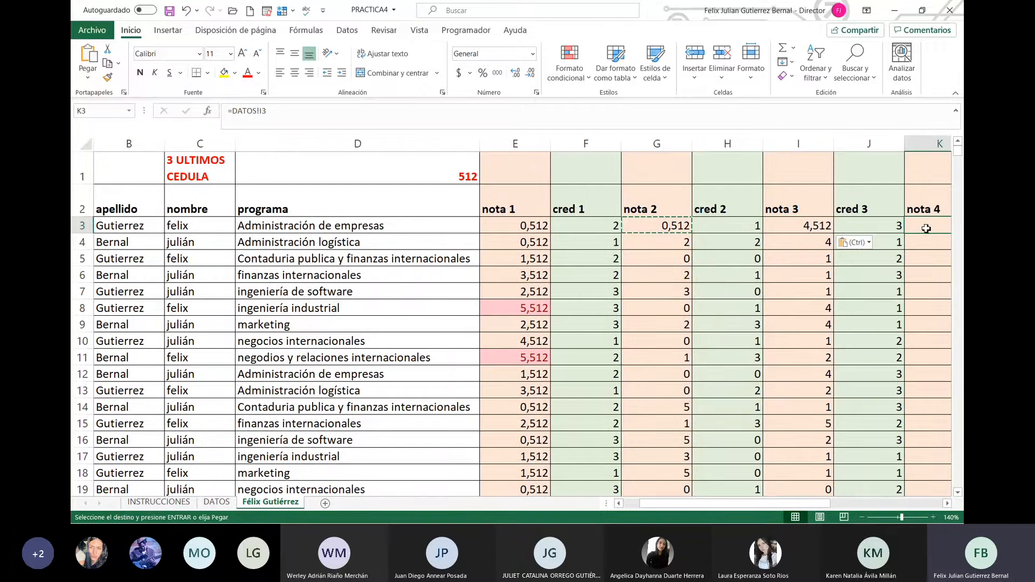
{"action": "key", "text": "ctrl+v"}
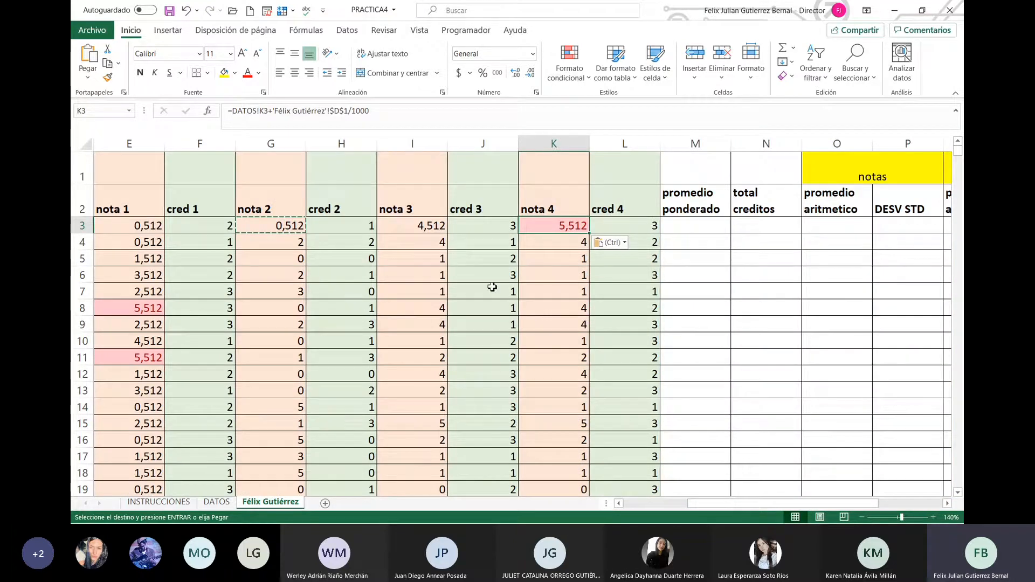
Examine the DATOS reference and the fixed $D$1 reference in the first student's nota 4 formula, K3.
{"action": "left_click", "coordinate": [265, 111]}
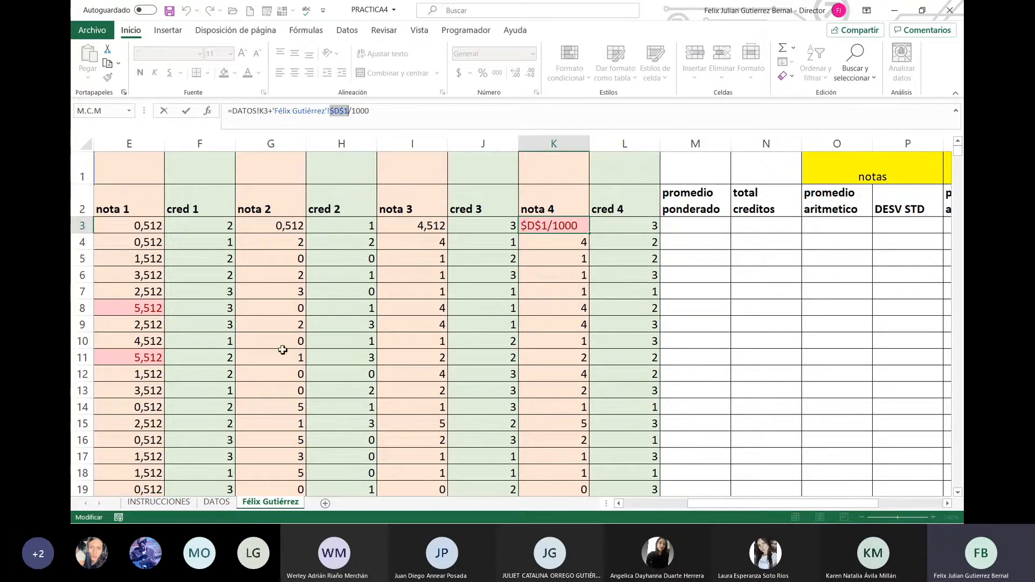
{"action": "left_click", "coordinate": [292, 227]}
{"action": "key", "text": "Return"}
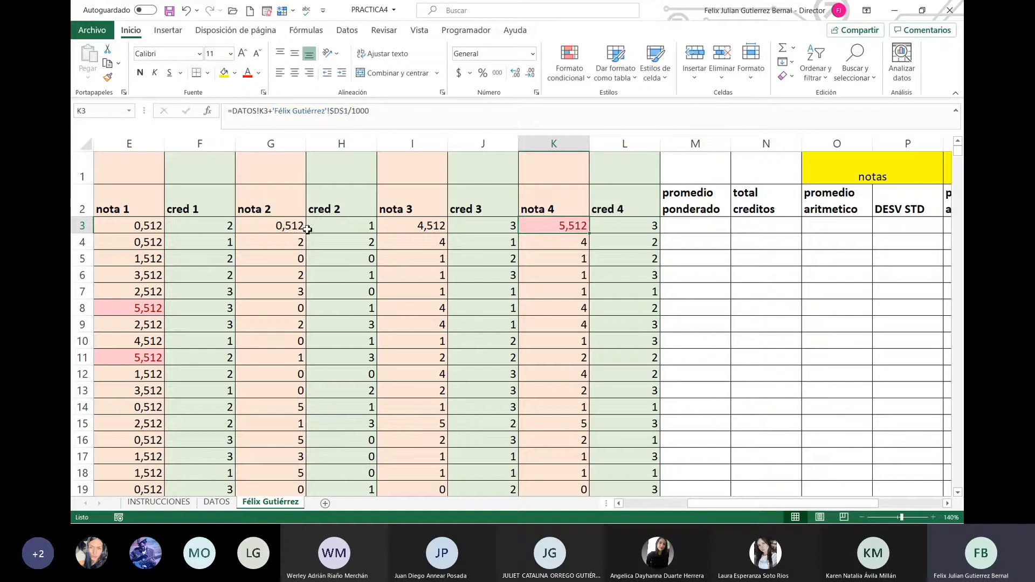
Fill the nota 2, nota 3 and nota 4 formulas from row 3 down their columns for all the students.
{"action": "left_click", "coordinate": [309, 230]}
{"action": "left_click", "coordinate": [301, 231]}
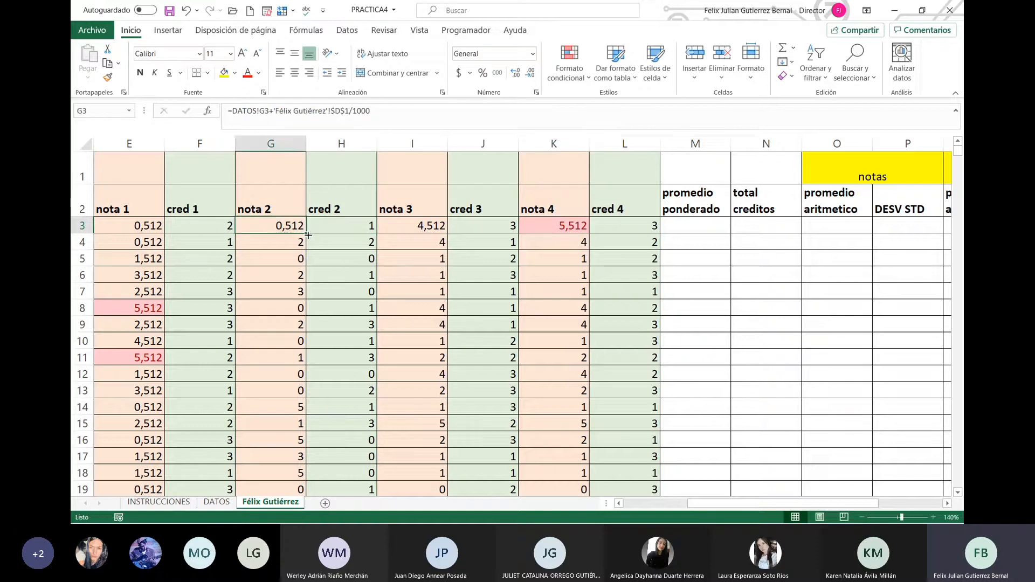
{"action": "double_click", "coordinate": [307, 235]}
{"action": "left_click", "coordinate": [443, 230]}
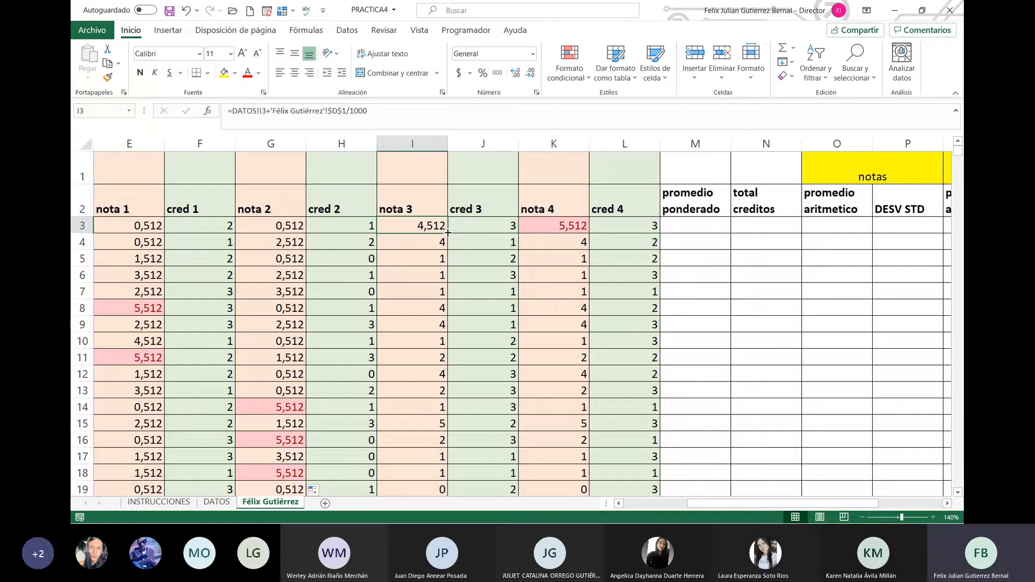
{"action": "double_click", "coordinate": [447, 232]}
{"action": "left_click", "coordinate": [570, 225]}
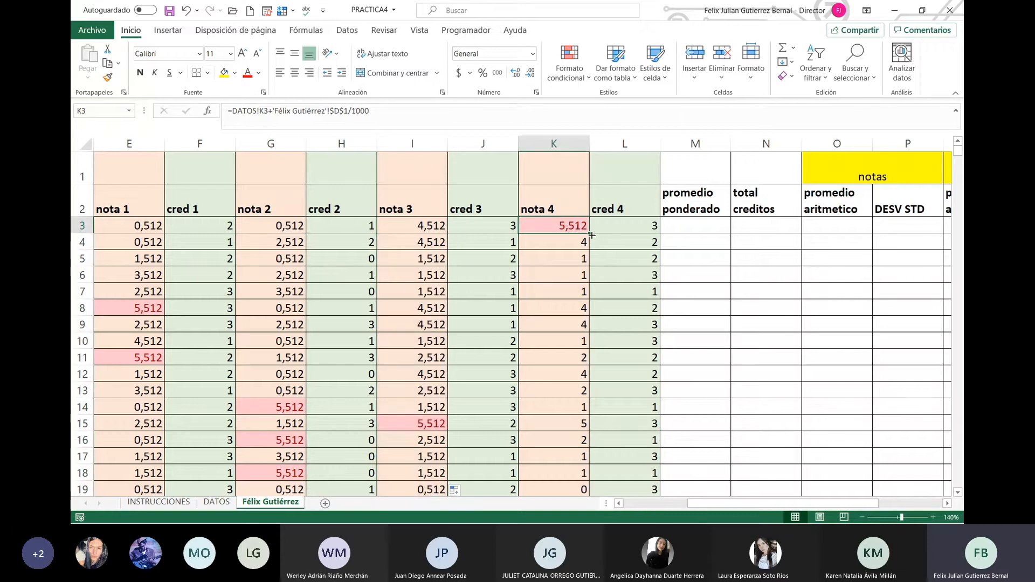
{"action": "double_click", "coordinate": [590, 233]}
Replace the last three ID digits in D1 with a different three-digit value.
{"action": "left_click", "coordinate": [201, 223]}
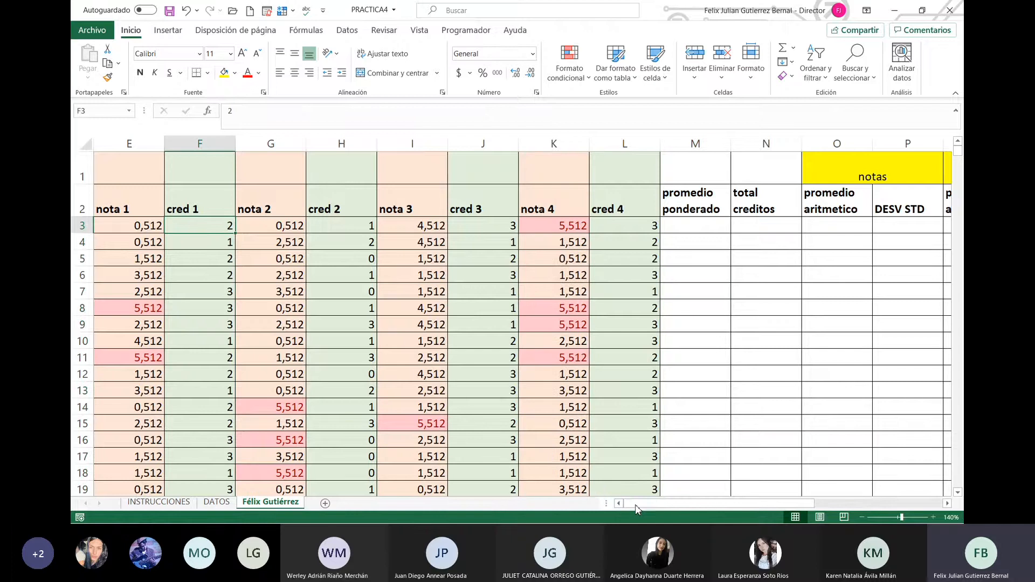
{"action": "scroll", "coordinate": [636, 504], "scroll_direction": "left", "scroll_amount": 4}
{"action": "left_click", "coordinate": [494, 182]}
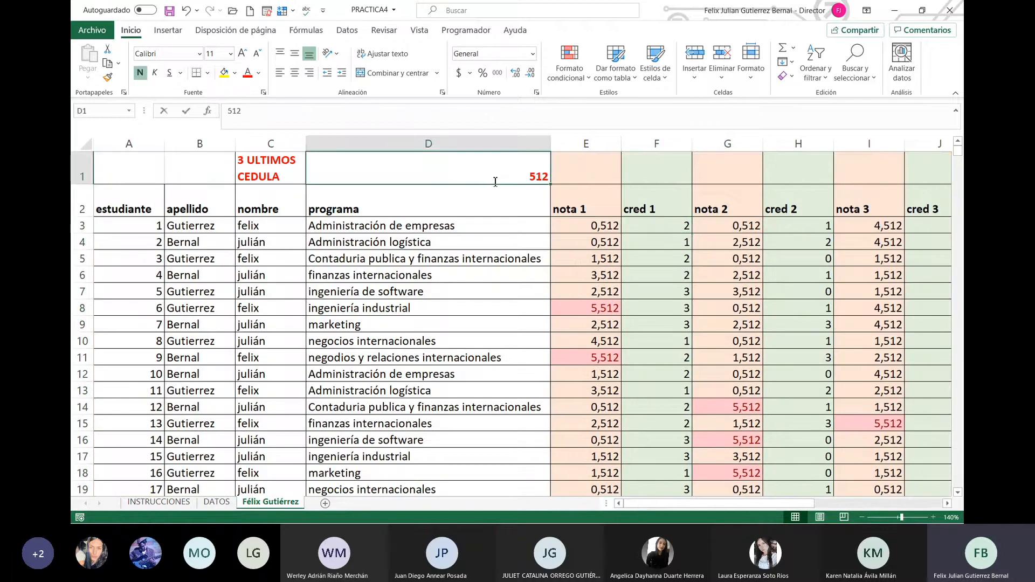
{"action": "type", "text": "141"}
{"action": "key", "text": "Return"}
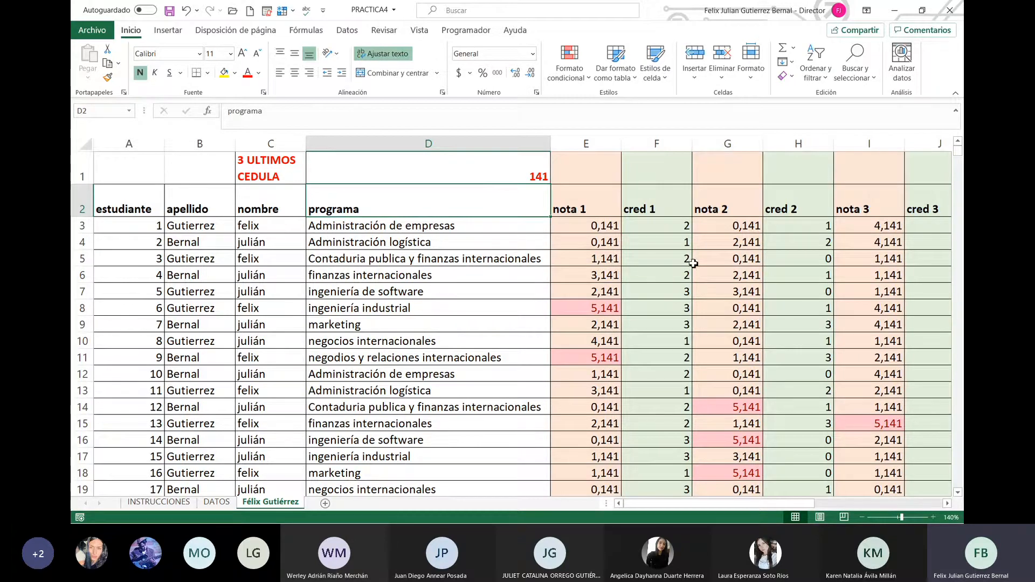
Set a conditional formatting rule on the nota 1 grades, E3:E102, that highlights values greater than 5.
{"action": "left_click", "coordinate": [603, 227]}
{"action": "left_click_drag", "start_coordinate": [603, 235], "coordinate": [600, 449]}
{"action": "left_click", "coordinate": [579, 72]}
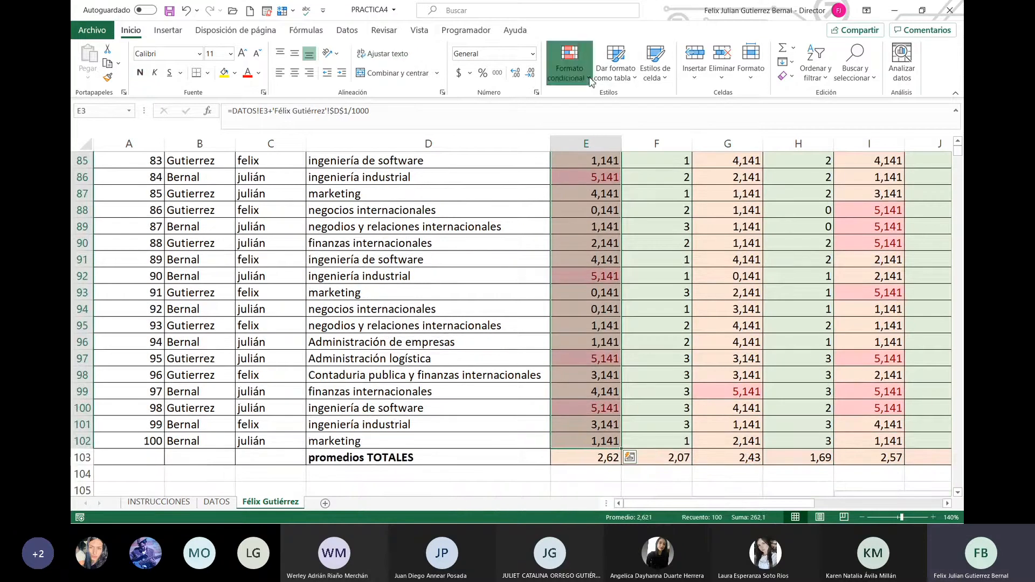
{"action": "mouse_move", "coordinate": [636, 102]}
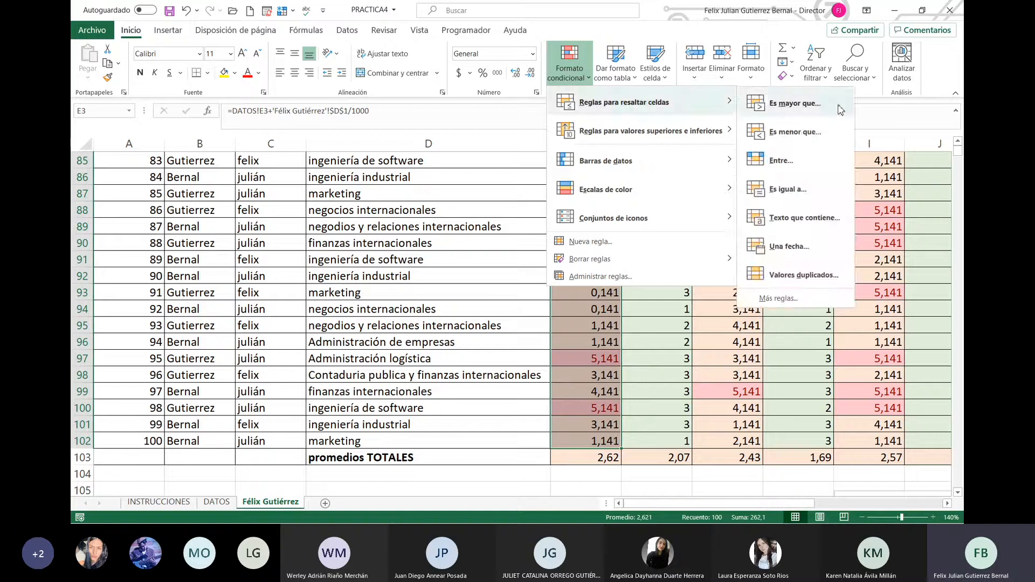
{"action": "left_click", "coordinate": [825, 103]}
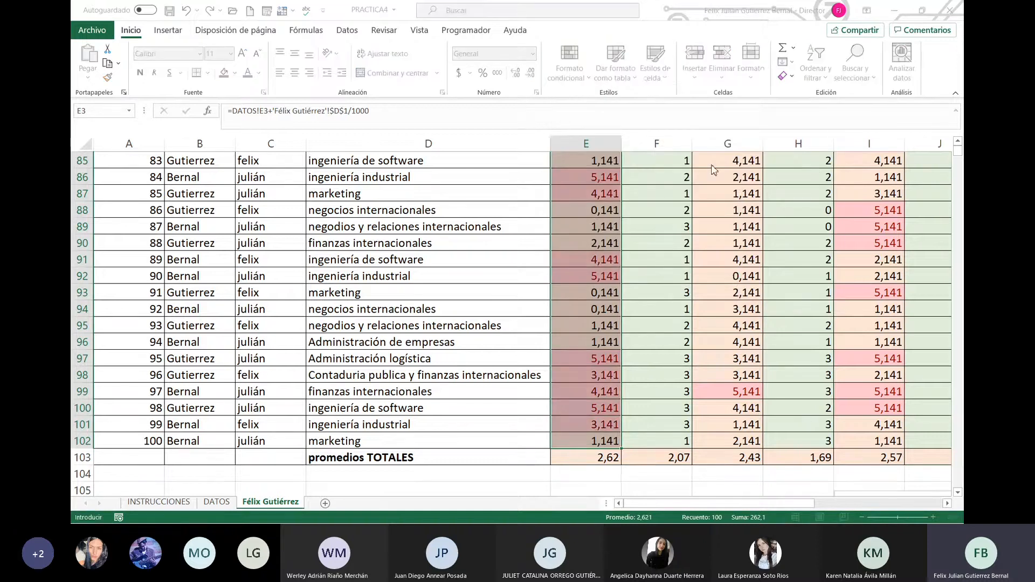
{"action": "type", "text": "5"}
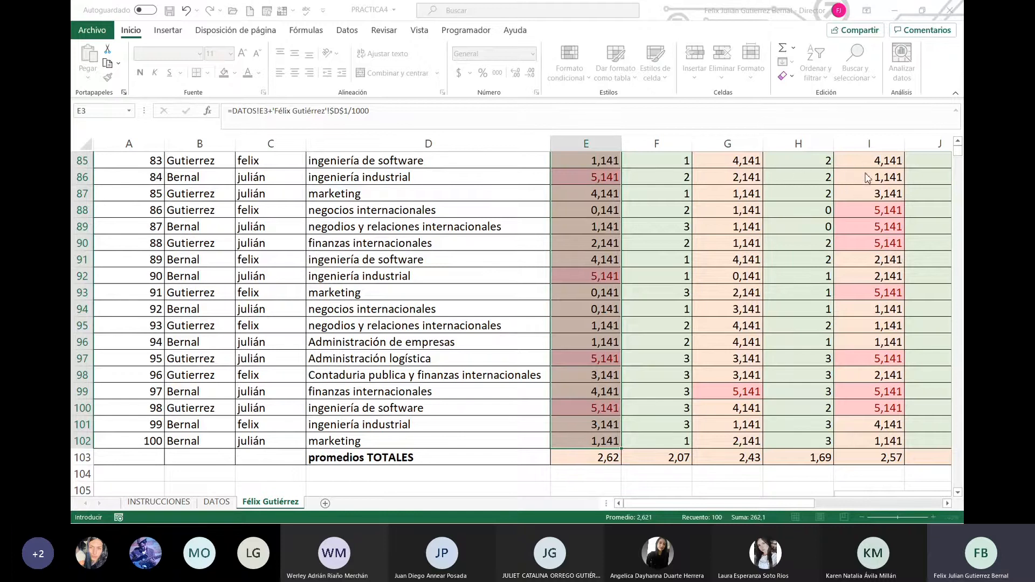
{"action": "left_click", "coordinate": [851, 183]}
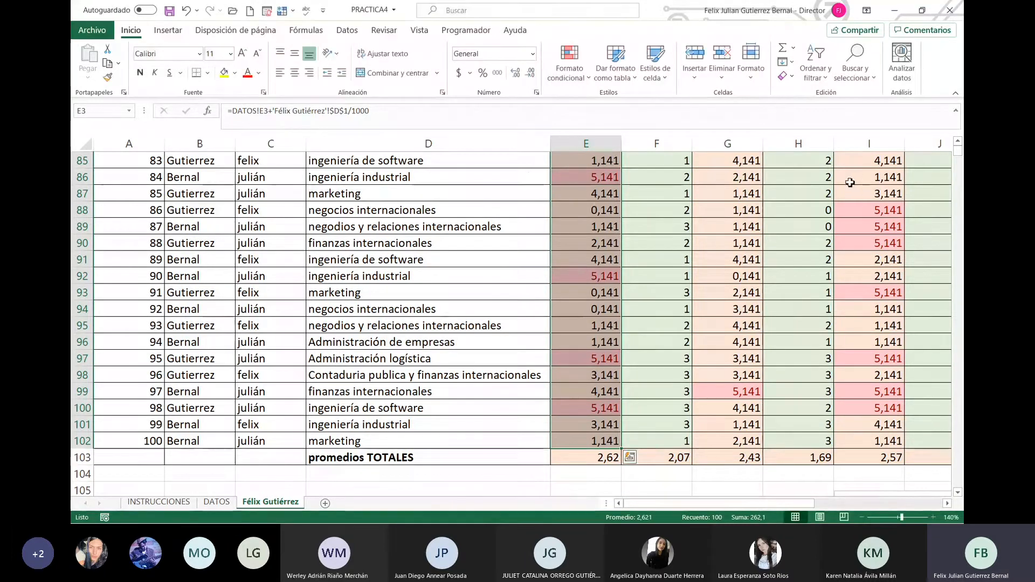
Replace the formula in the sixth student's nota 1 cell, E8, with the grade 5.
{"action": "scroll", "coordinate": [607, 323], "scroll_direction": "up", "scroll_amount": 20}
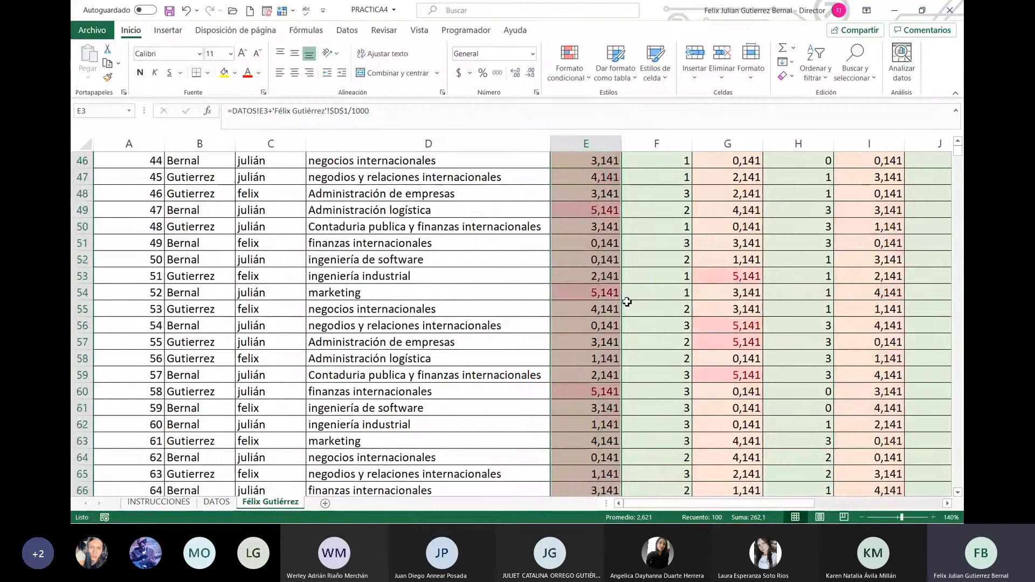
{"action": "scroll", "coordinate": [631, 296], "scroll_direction": "up", "scroll_amount": 7}
{"action": "left_click", "coordinate": [594, 308]}
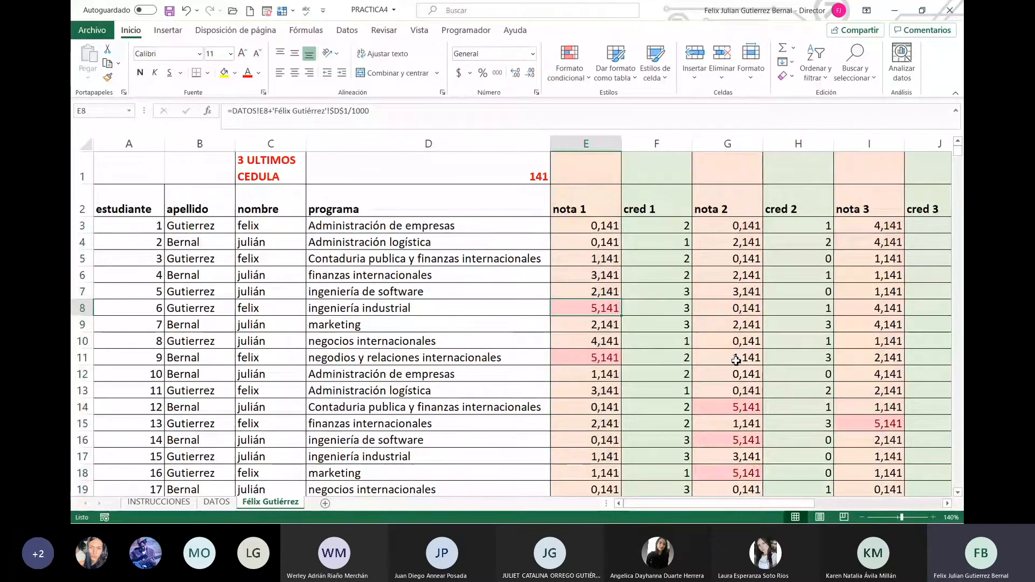
{"action": "type", "text": "5"}
{"action": "key", "text": "Return"}
{"action": "key", "text": "Down"}
{"action": "key", "text": "Down"}
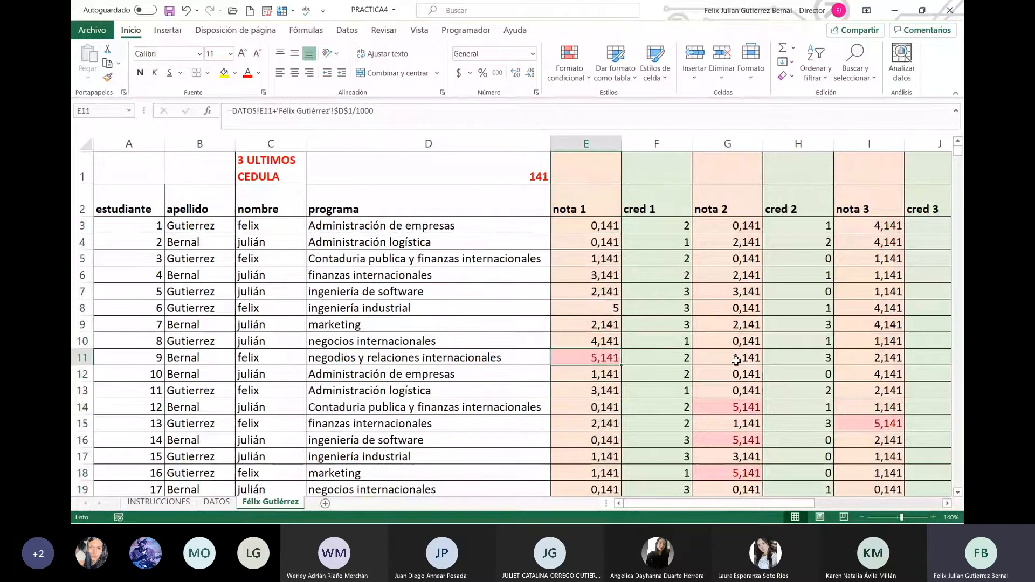
Replace the formulas behind the highlighted nota 1 grades of students 9 and 31, E11 and E33, with 5.
{"action": "type", "text": "5"}
{"action": "key", "text": "Return"}
{"action": "key", "text": "Down"}
{"action": "key", "text": "Down"}
{"action": "key", "text": "Down"}
{"action": "key", "text": "Down"}
{"action": "key", "text": "Down"}
{"action": "key", "text": "Down"}
{"action": "key", "text": "Down"}
{"action": "key", "text": "Down"}
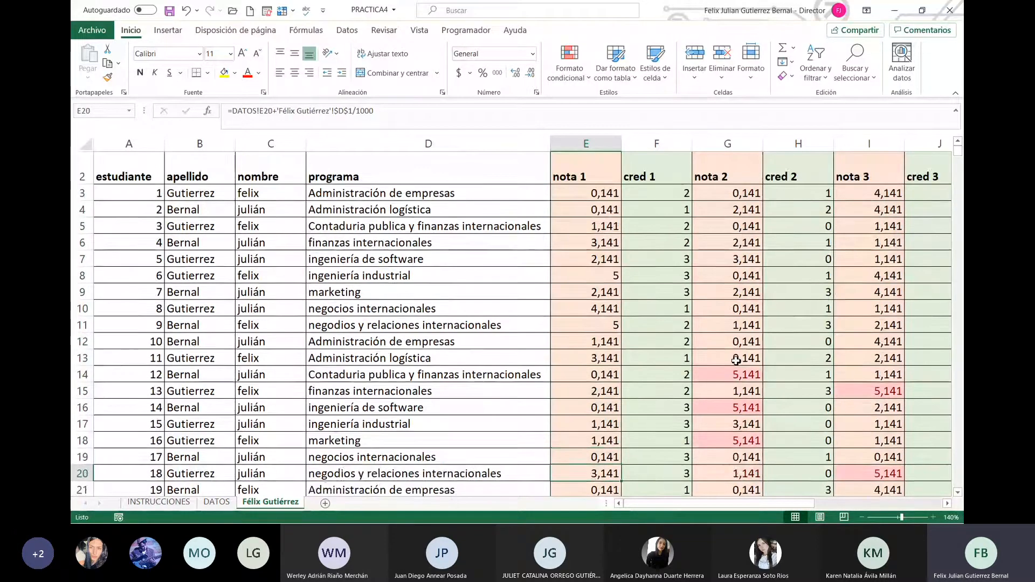
{"action": "key", "text": "Down"}
{"action": "key", "text": "Down"}
{"action": "key", "text": "Down"}
{"action": "key", "text": "Down"}
{"action": "key", "text": "Down"}
{"action": "key", "text": "Down"}
{"action": "key", "text": "Down"}
{"action": "key", "text": "Down"}
{"action": "key", "text": "Down"}
{"action": "key", "text": "Down"}
{"action": "key", "text": "Down"}
{"action": "key", "text": "Down"}
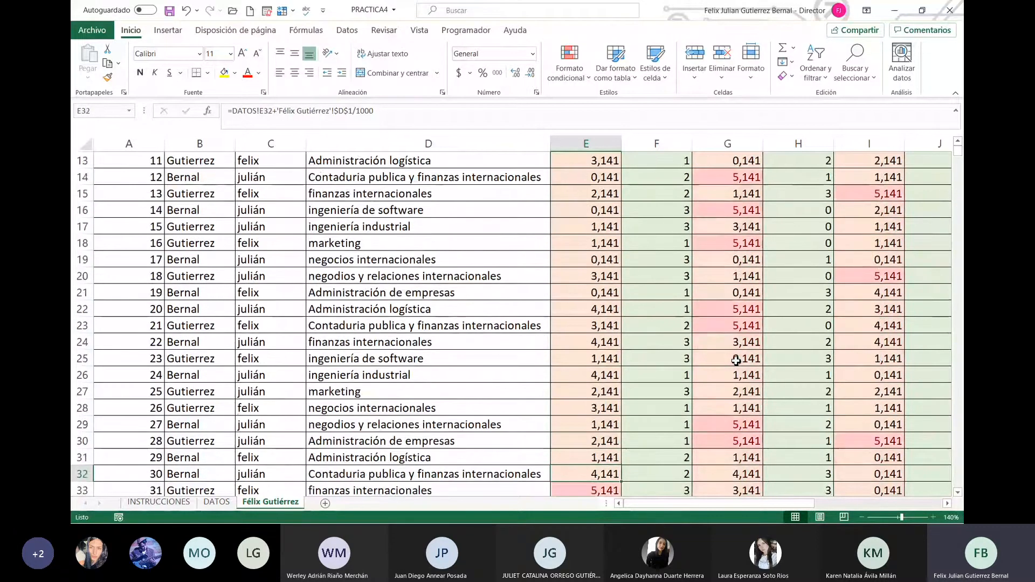
{"action": "key", "text": "Down"}
{"action": "type", "text": "5"}
{"action": "key", "text": "Return"}
Replace the formula in student 42's highlighted nota 1 cell, E44, with the grade 5, keeping the formula in E43.
{"action": "key", "text": "Down"}
{"action": "key", "text": "Down"}
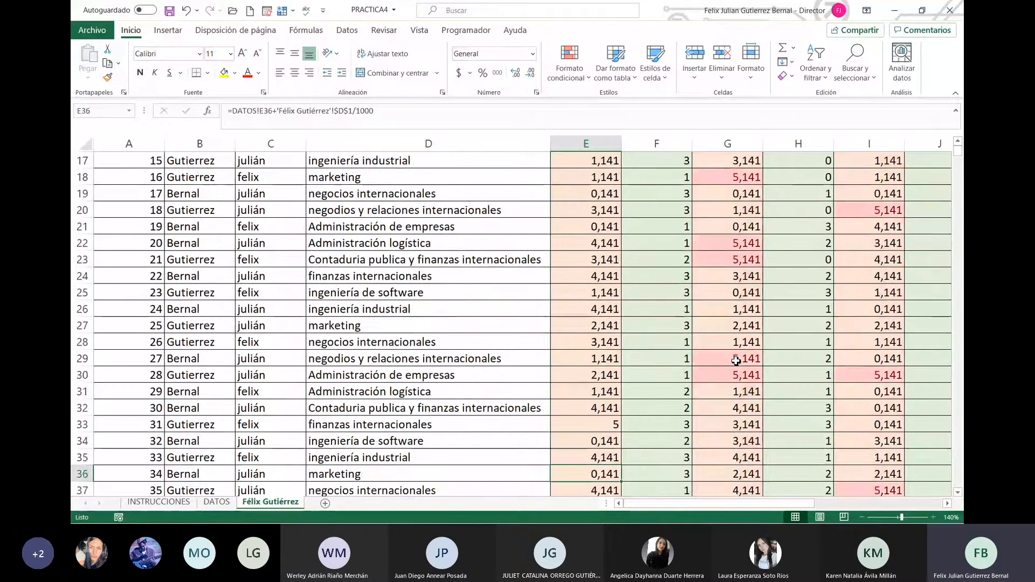
{"action": "key", "text": "Down"}
{"action": "key", "text": "Down"}
{"action": "key", "text": "Down"}
{"action": "key", "text": "Down"}
{"action": "key", "text": "Down"}
{"action": "key", "text": "Down"}
{"action": "key", "text": "Down"}
{"action": "key", "text": "Down"}
{"action": "key", "text": "Down"}
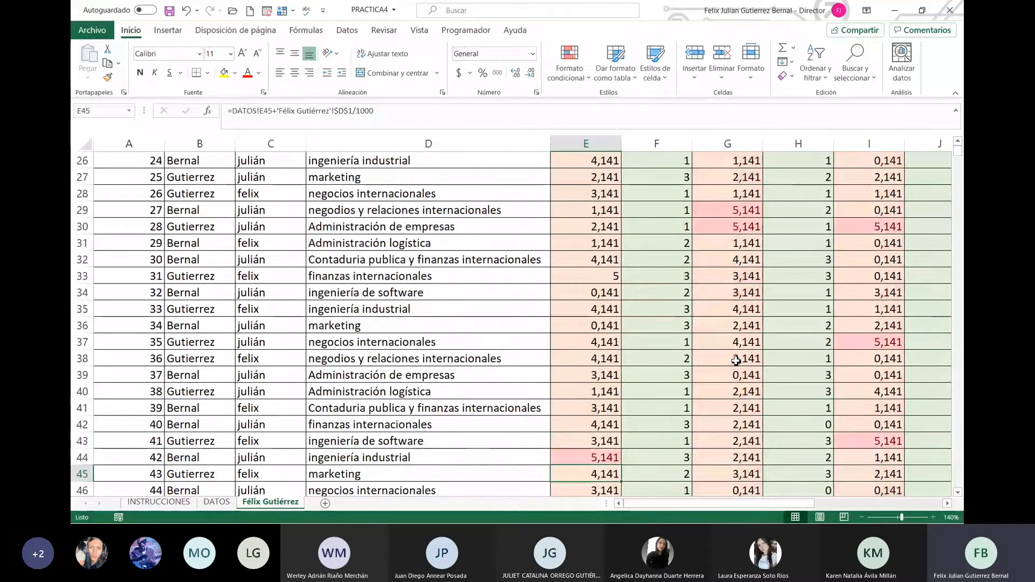
{"action": "key", "text": "Up"}
{"action": "key", "text": "Up"}
{"action": "type", "text": "5"}
{"action": "key", "text": "ctrl+z"}
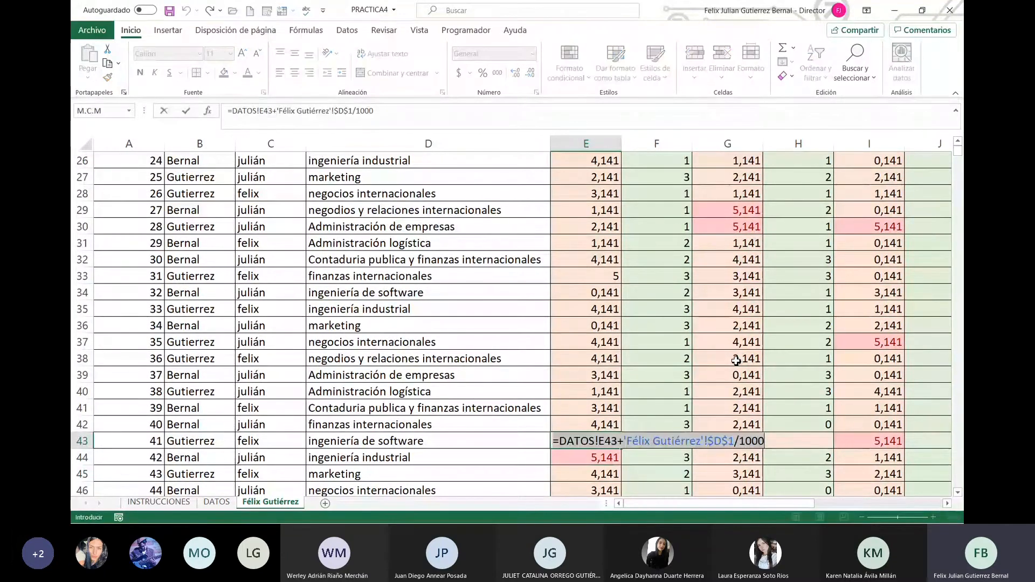
{"action": "key", "text": "Return"}
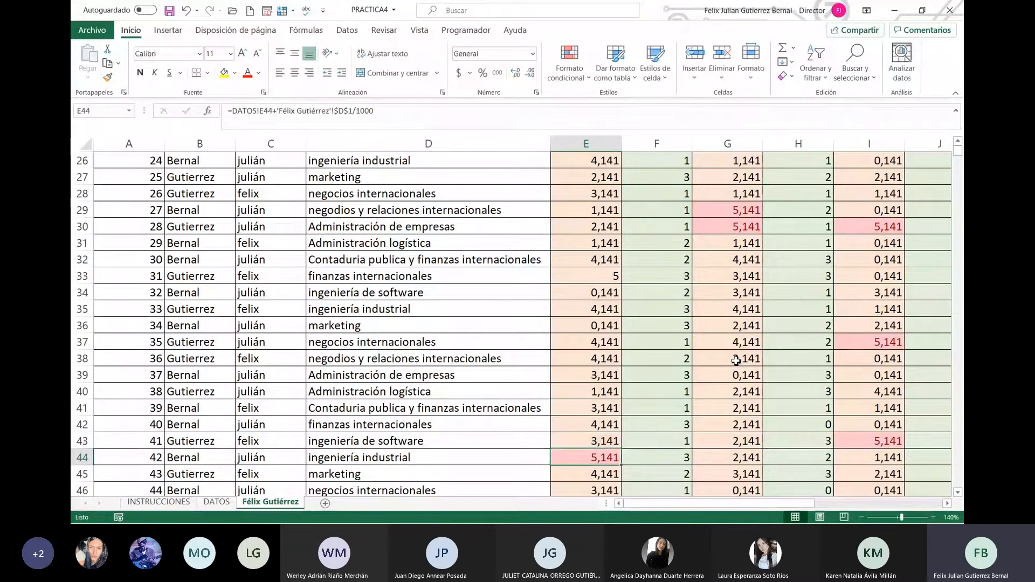
{"action": "type", "text": "5"}
{"action": "key", "text": "Return"}
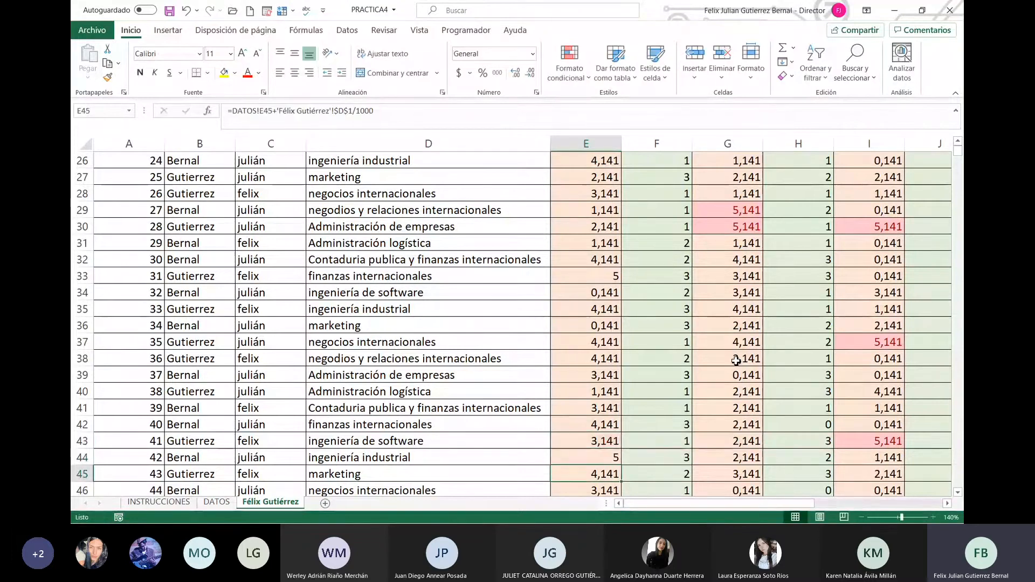
Replace the formula in student 47's highlighted nota 1 cell, E49, with the grade 5.
{"action": "key", "text": "Down"}
{"action": "key", "text": "Down"}
{"action": "key", "text": "Down"}
{"action": "key", "text": "Down"}
{"action": "type", "text": "5"}
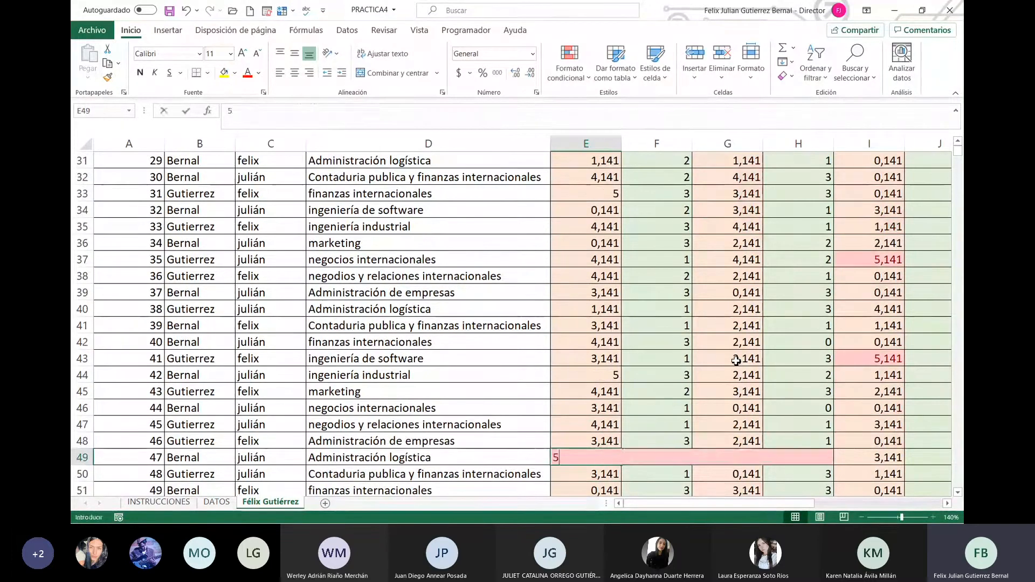
{"action": "key", "text": "Return"}
Replace the formula in student 52's highlighted nota 1 cell, E54, with the grade 5.
{"action": "key", "text": "Down"}
{"action": "key", "text": "Down"}
{"action": "key", "text": "Down"}
{"action": "key", "text": "Down"}
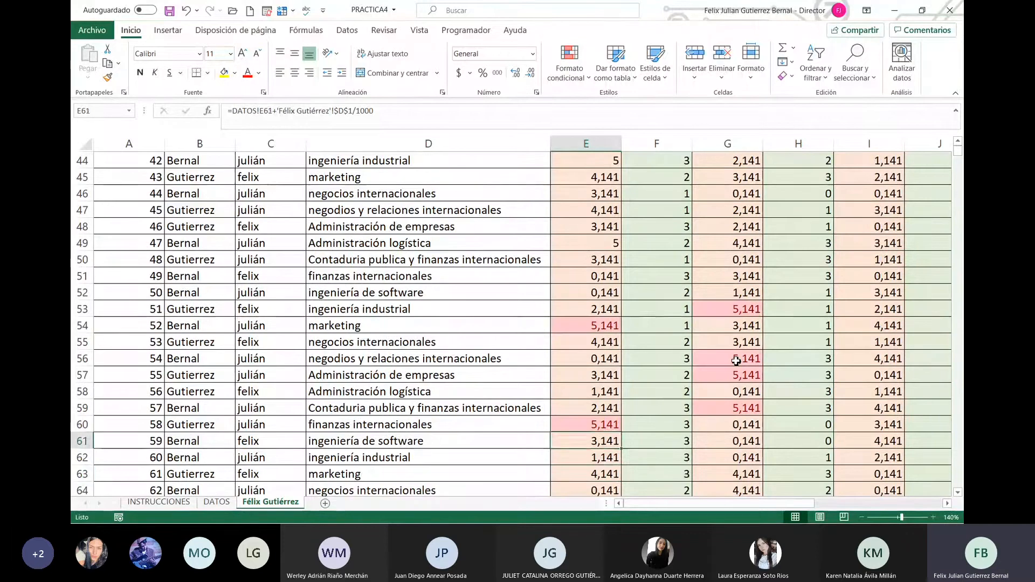
{"action": "type", "text": "5"}
{"action": "key", "text": "Return"}
Replace the formula in student 58's highlighted nota 1 cell, E60, with the grade 5.
{"action": "key", "text": "Down"}
{"action": "key", "text": "Down"}
{"action": "key", "text": "Down"}
{"action": "key", "text": "Down"}
{"action": "key", "text": "Down"}
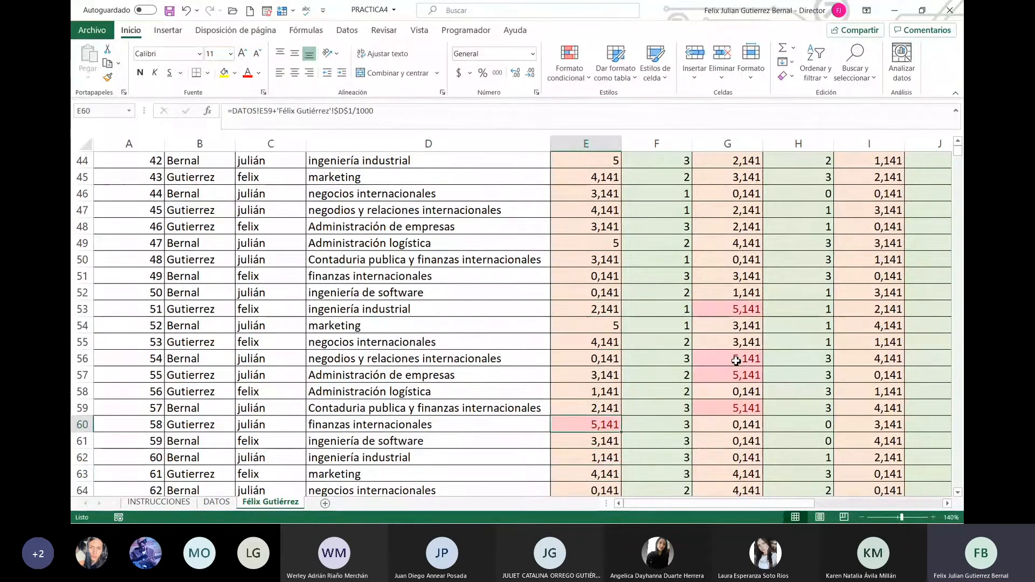
{"action": "key", "text": "Down"}
{"action": "key", "text": "Up"}
{"action": "type", "text": "5"}
{"action": "key", "text": "Return"}
Replace the formulas in the adjacent highlighted nota 1 cells E67 and E68, students 65 and 66, with 5.
{"action": "key", "text": "Down"}
{"action": "key", "text": "Down"}
{"action": "key", "text": "Down"}
{"action": "key", "text": "Down"}
{"action": "key", "text": "Down"}
{"action": "key", "text": "Down"}
{"action": "key", "text": "Down"}
{"action": "key", "text": "Down"}
{"action": "key", "text": "Down"}
{"action": "key", "text": "Down"}
{"action": "key", "text": "Down"}
{"action": "key", "text": "Down"}
{"action": "key", "text": "Down"}
{"action": "key", "text": "Down"}
{"action": "key", "text": "Down"}
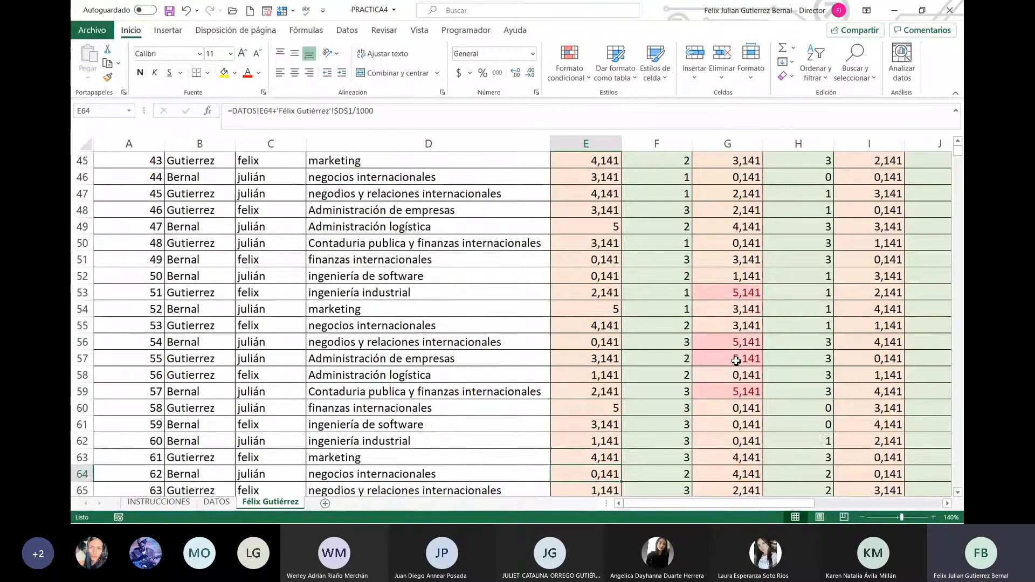
{"action": "key", "text": "Up"}
{"action": "key", "text": "Up"}
{"action": "key", "text": "Up"}
{"action": "key", "text": "Up"}
{"action": "key", "text": "Up"}
{"action": "key", "text": "Up"}
{"action": "key", "text": "Up"}
{"action": "key", "text": "Up"}
{"action": "key", "text": "Up"}
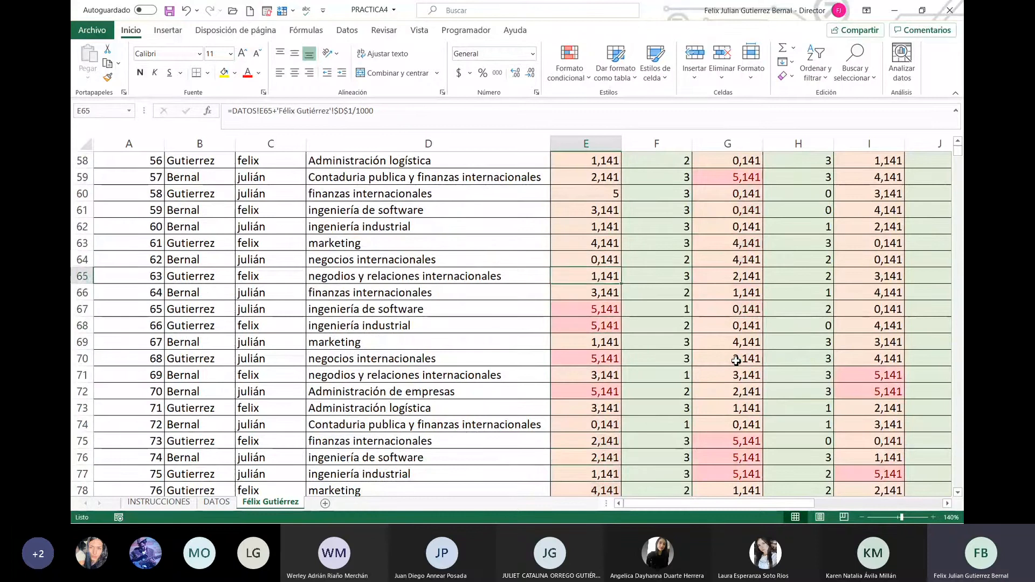
{"action": "type", "text": "5"}
{"action": "key", "text": "Return"}
{"action": "type", "text": "5"}
{"action": "key", "text": "Return"}
Replace the formulas behind the highlighted nota 1 grades of students 68 and 70, E70 and E72, with 5.
{"action": "key", "text": "Down"}
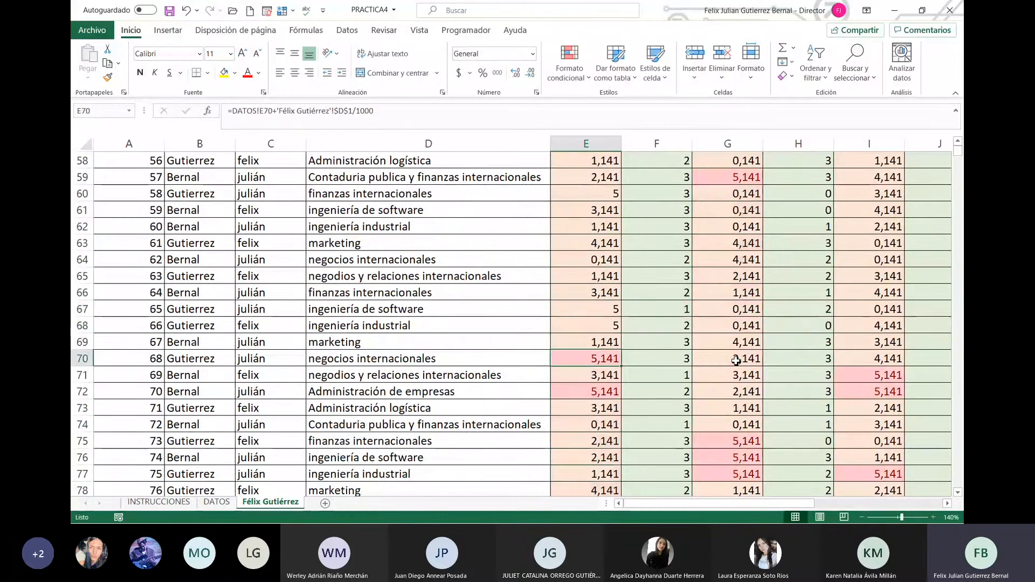
{"action": "type", "text": "5"}
{"action": "key", "text": "Return"}
{"action": "key", "text": "Down"}
{"action": "type", "text": "5"}
{"action": "key", "text": "Return"}
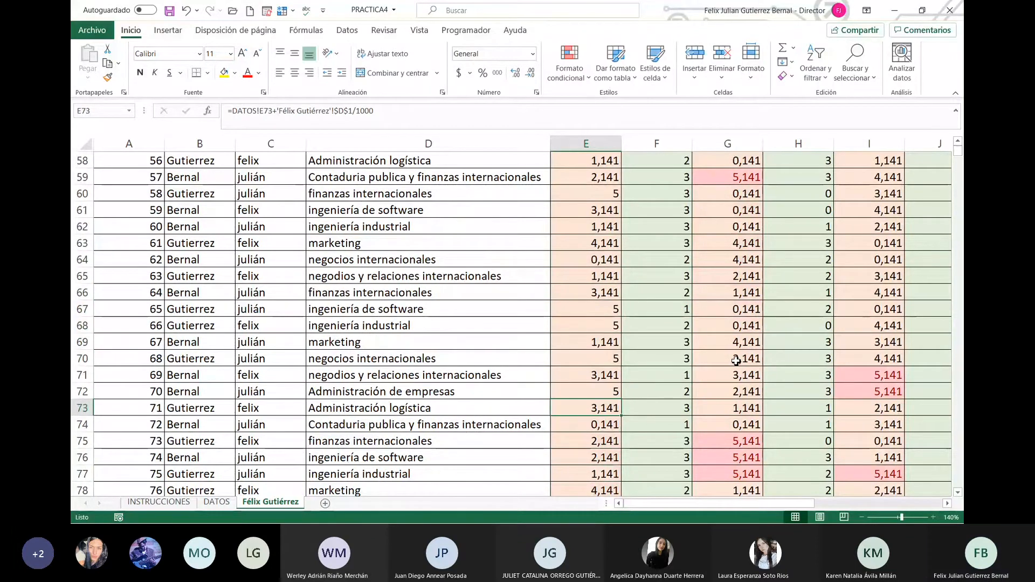
Replace the formula in student 81's highlighted nota 1 cell, E83, with the grade 5.
{"action": "key", "text": "Down"}
{"action": "key", "text": "Down"}
{"action": "key", "text": "Down"}
{"action": "key", "text": "Down"}
{"action": "key", "text": "Down"}
{"action": "key", "text": "Down"}
{"action": "key", "text": "Down"}
{"action": "key", "text": "Down"}
{"action": "key", "text": "Down"}
{"action": "key", "text": "Down"}
{"action": "key", "text": "Down"}
{"action": "key", "text": "Down"}
{"action": "key", "text": "Down"}
{"action": "key", "text": "Down"}
{"action": "key", "text": "Down"}
{"action": "key", "text": "Down"}
{"action": "key", "text": "Down"}
{"action": "key", "text": "Down"}
{"action": "key", "text": "Down"}
{"action": "key", "text": "Down"}
{"action": "key", "text": "Up"}
{"action": "key", "text": "Up"}
{"action": "key", "text": "Up"}
{"action": "key", "text": "Up"}
{"action": "key", "text": "Up"}
{"action": "key", "text": "Up"}
{"action": "key", "text": "Up"}
{"action": "key", "text": "Up"}
{"action": "key", "text": "Up"}
{"action": "key", "text": "Up"}
{"action": "key", "text": "Up"}
{"action": "key", "text": "Up"}
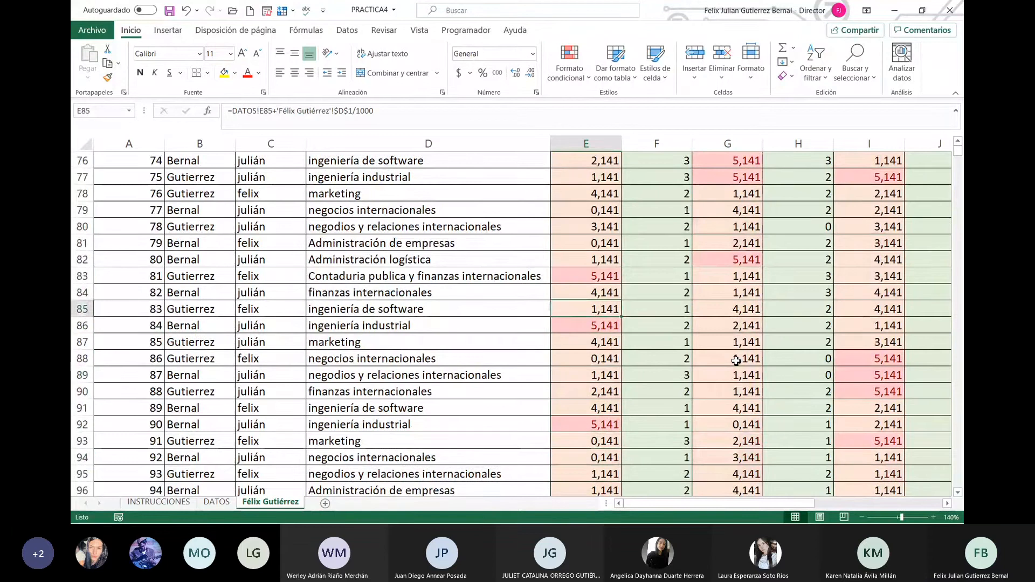
{"action": "type", "text": "5"}
{"action": "key", "text": "Return"}
Replace the formulas behind the highlighted nota 1 grades of students 84 and 90, E86 and E92, with 5.
{"action": "key", "text": "Down"}
{"action": "key", "text": "Down"}
{"action": "type", "text": "5"}
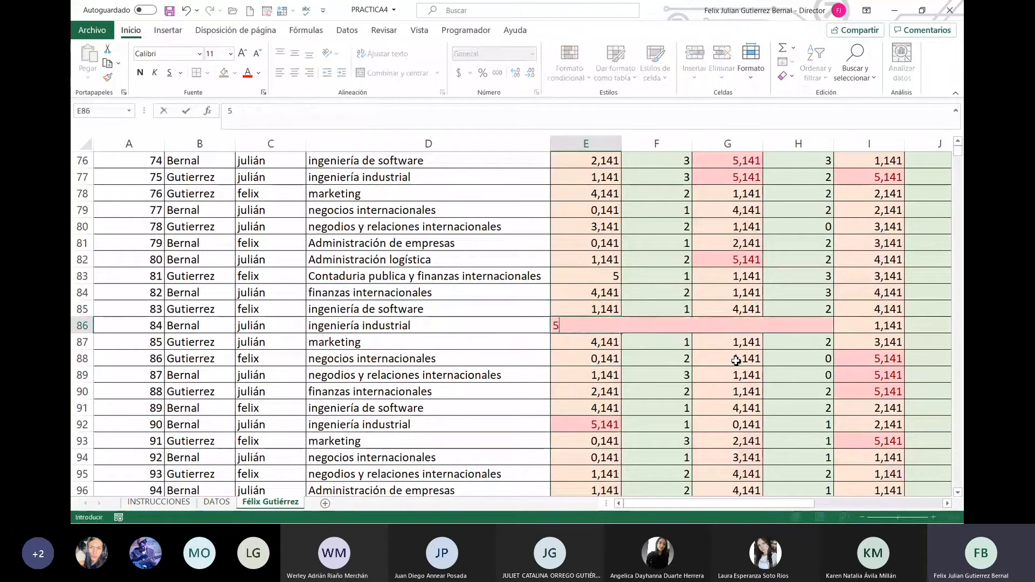
{"action": "key", "text": "Return"}
{"action": "key", "text": "Down"}
{"action": "key", "text": "Down"}
{"action": "key", "text": "Down"}
{"action": "key", "text": "Down"}
{"action": "key", "text": "Down"}
{"action": "type", "text": "5"}
{"action": "key", "text": "Return"}
Replace the formulas behind the highlighted nota 1 grades of students 90 and 98, E92 and E100, with 5.
{"action": "key", "text": "Down"}
{"action": "key", "text": "Down"}
{"action": "key", "text": "Down"}
{"action": "key", "text": "Down"}
{"action": "key", "text": "Down"}
{"action": "key", "text": "Down"}
{"action": "key", "text": "Down"}
{"action": "key", "text": "Down"}
{"action": "key", "text": "Down"}
{"action": "key", "text": "Down"}
{"action": "key", "text": "Down"}
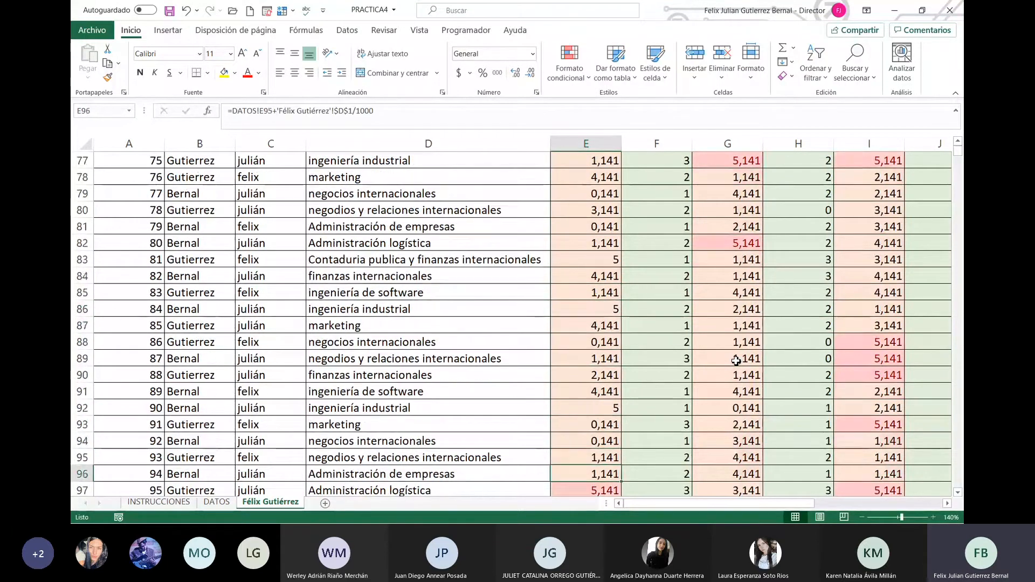
{"action": "key", "text": "Up"}
{"action": "key", "text": "Up"}
{"action": "key", "text": "Up"}
{"action": "key", "text": "Up"}
{"action": "type", "text": "5"}
{"action": "key", "text": "Return"}
Replace the formula in student 95's highlighted nota 1 cell, E97, with the grade 5.
{"action": "key", "text": "Up"}
{"action": "key", "text": "Up"}
{"action": "key", "text": "Up"}
{"action": "key", "text": "Up"}
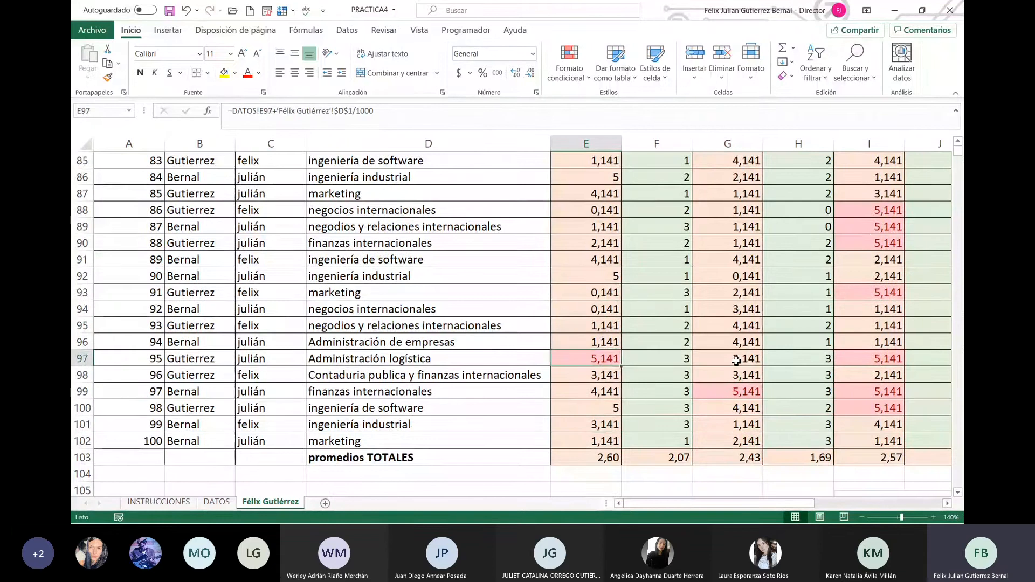
{"action": "type", "text": "5"}
{"action": "key", "text": "Return"}
Replace the formula in student 97's highlighted column G grade, G99, with 5.
{"action": "key", "text": "Down"}
{"action": "key", "text": "Right"}
{"action": "key", "text": "Right"}
{"action": "key", "text": "Right"}
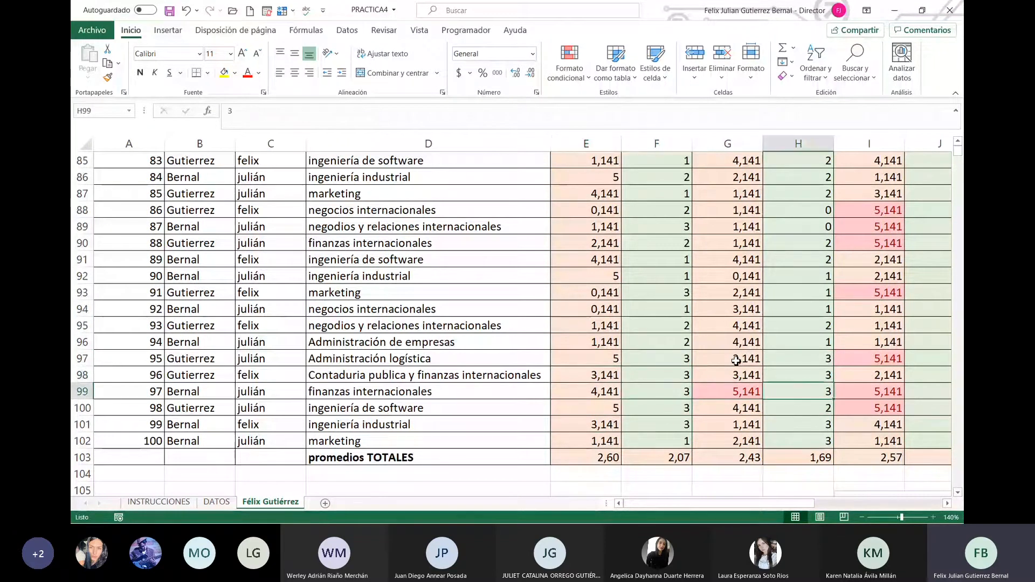
{"action": "key", "text": "Left"}
Replace the formula behind student 80's highlighted grade in column G, cell G82, with 5.
{"action": "key", "text": "Up"}
{"action": "key", "text": "Up"}
{"action": "key", "text": "Up"}
{"action": "key", "text": "Up"}
{"action": "key", "text": "Up"}
{"action": "key", "text": "Up"}
{"action": "key", "text": "Up"}
{"action": "key", "text": "Up"}
{"action": "key", "text": "Up"}
{"action": "key", "text": "Up"}
{"action": "key", "text": "Up"}
{"action": "key", "text": "Up"}
{"action": "key", "text": "Up"}
{"action": "key", "text": "Up"}
{"action": "key", "text": "Up"}
{"action": "key", "text": "Up"}
{"action": "key", "text": "Up"}
{"action": "key", "text": "Up"}
{"action": "key", "text": "Up"}
{"action": "key", "text": "Up"}
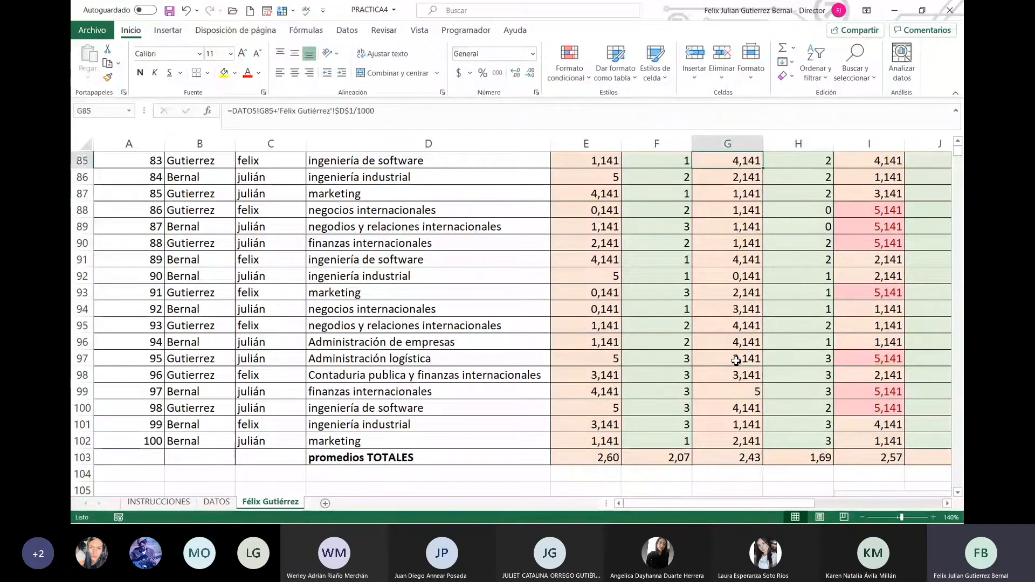
{"action": "key", "text": "Down"}
{"action": "key", "text": "Down"}
{"action": "key", "text": "Down"}
{"action": "key", "text": "Down"}
{"action": "key", "text": "Down"}
{"action": "key", "text": "Down"}
{"action": "key", "text": "Down"}
{"action": "key", "text": "Down"}
{"action": "key", "text": "Down"}
{"action": "key", "text": "Down"}
{"action": "key", "text": "Down"}
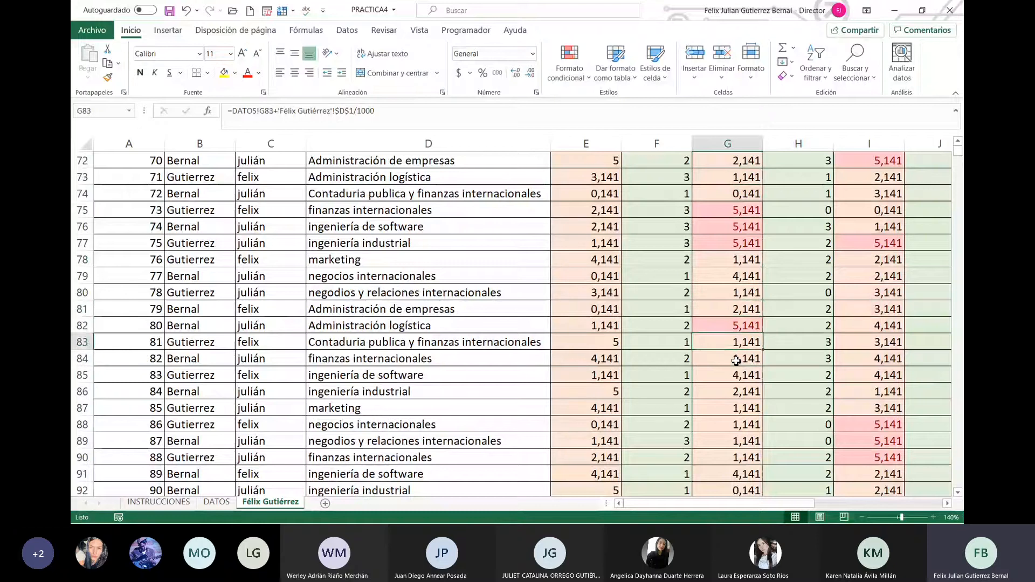
{"action": "key", "text": "Up"}
{"action": "type", "text": "5"}
{"action": "key", "text": "Up"}
Replace the formulas in the three adjacent highlighted cells G75 to G77, students 73 to 75, with 5.
{"action": "key", "text": "Up"}
{"action": "key", "text": "Up"}
{"action": "key", "text": "Up"}
{"action": "key", "text": "Up"}
{"action": "type", "text": "5"}
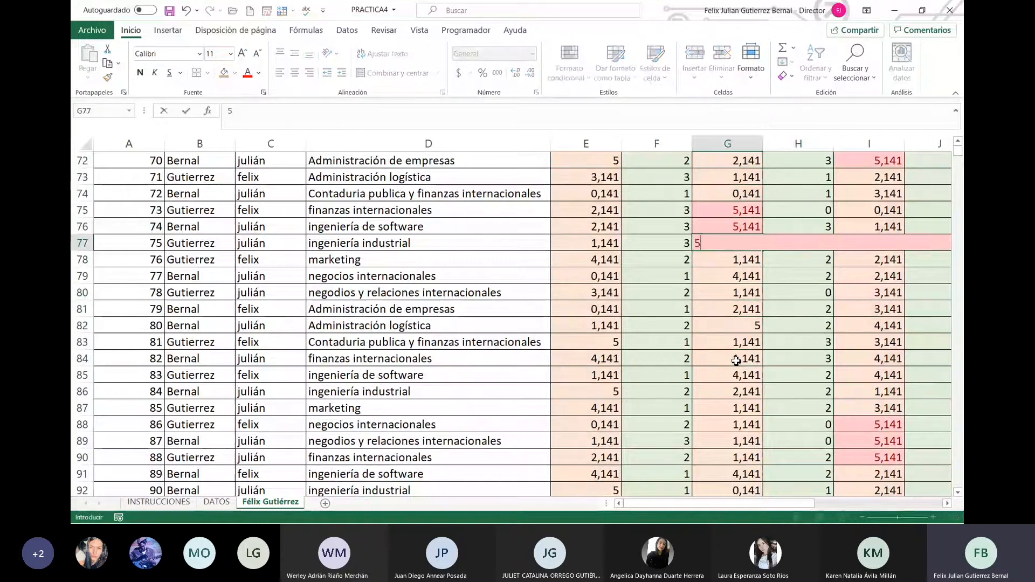
{"action": "key", "text": "Up"}
{"action": "key", "text": "Up"}
{"action": "type", "text": "5"}
{"action": "key", "text": "Return"}
{"action": "type", "text": "5"}
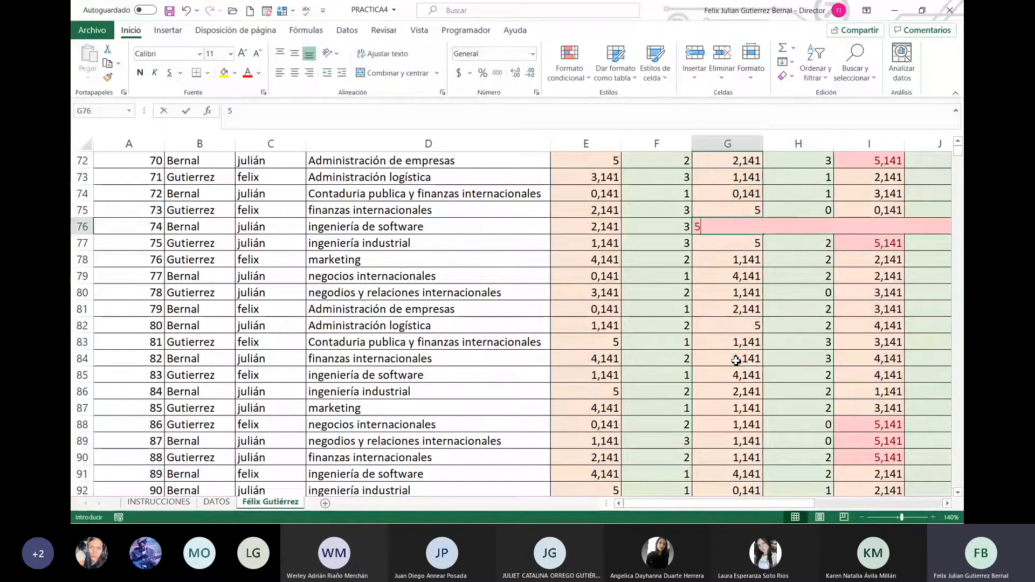
{"action": "key", "text": "Up"}
Replace the formula behind student 57's highlighted column G grade, G59, with 5.
{"action": "key", "text": "Up"}
{"action": "key", "text": "Up"}
{"action": "key", "text": "Up"}
{"action": "key", "text": "Up"}
{"action": "key", "text": "Up"}
{"action": "key", "text": "Up"}
{"action": "key", "text": "Up"}
{"action": "key", "text": "Up"}
{"action": "key", "text": "Up"}
{"action": "key", "text": "Up"}
{"action": "key", "text": "Up"}
{"action": "key", "text": "Up"}
{"action": "key", "text": "Up"}
{"action": "key", "text": "Up"}
{"action": "key", "text": "Up"}
{"action": "key", "text": "Up"}
{"action": "key", "text": "Up"}
{"action": "key", "text": "Up"}
{"action": "key", "text": "Up"}
{"action": "key", "text": "Up"}
{"action": "key", "text": "Up"}
{"action": "key", "text": "Up"}
{"action": "key", "text": "Up"}
{"action": "key", "text": "Up"}
{"action": "key", "text": "Up"}
{"action": "key", "text": "Down"}
{"action": "key", "text": "Down"}
{"action": "key", "text": "Down"}
{"action": "key", "text": "Down"}
{"action": "key", "text": "Down"}
{"action": "key", "text": "Down"}
{"action": "key", "text": "Down"}
{"action": "key", "text": "Down"}
{"action": "key", "text": "Down"}
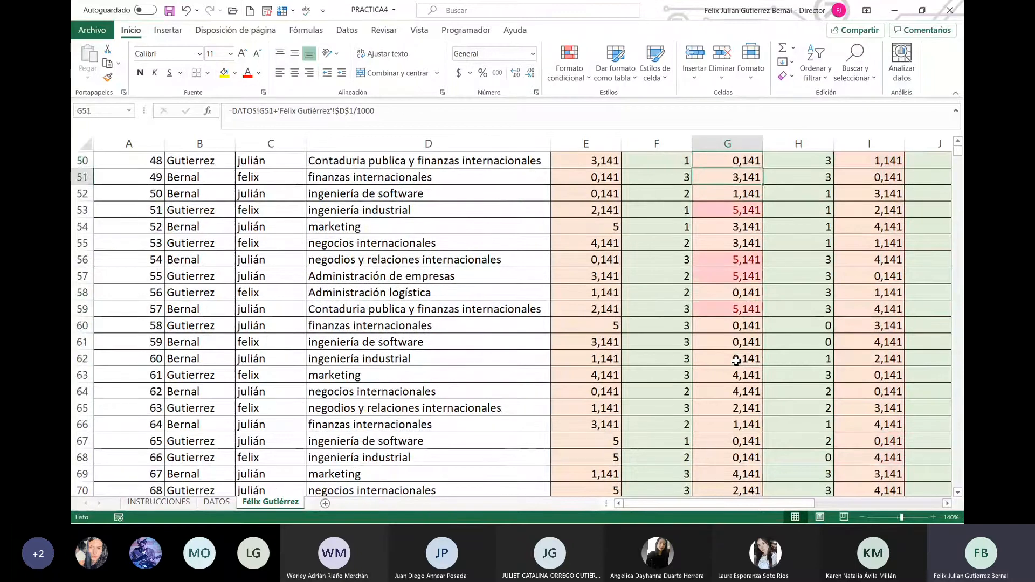
{"action": "type", "text": "5"}
{"action": "key", "text": "Up"}
Replace the formulas behind the highlighted column G grades of students 55, 54 and 51, G57, G56 and G53, with 5.
{"action": "key", "text": "Up"}
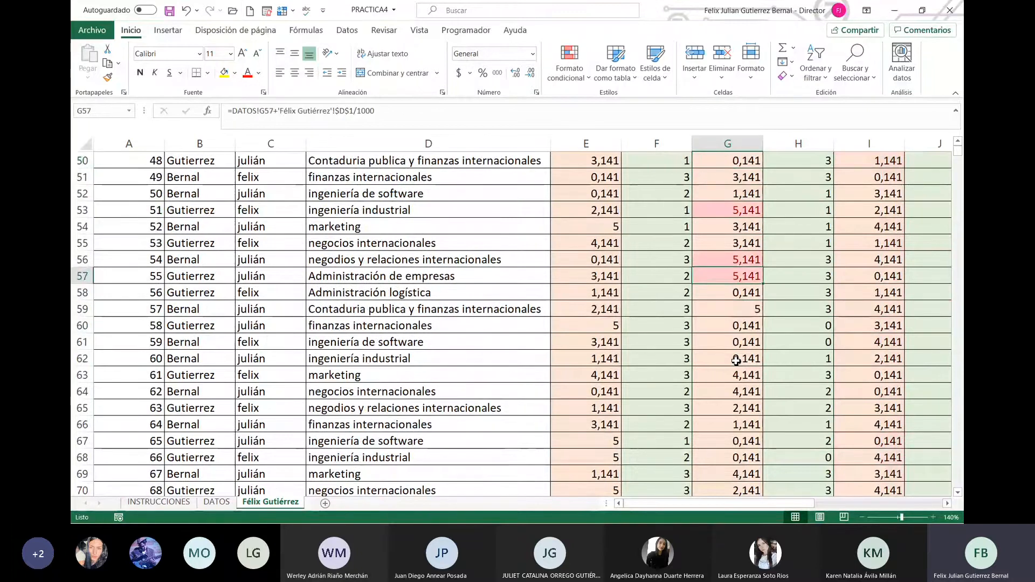
{"action": "type", "text": "5"}
{"action": "key", "text": "Up"}
{"action": "type", "text": "5"}
{"action": "key", "text": "Up"}
{"action": "key", "text": "Up"}
{"action": "key", "text": "Up"}
{"action": "type", "text": "5"}
{"action": "key", "text": "Up"}
Replace the formulas behind the highlighted column G grades of students 28 and 27, G30 and G29, with 5.
{"action": "key", "text": "Up"}
{"action": "key", "text": "Up"}
{"action": "key", "text": "Up"}
{"action": "key", "text": "Up"}
{"action": "key", "text": "Up"}
{"action": "key", "text": "Up"}
{"action": "key", "text": "Up"}
{"action": "key", "text": "Up"}
{"action": "key", "text": "Up"}
{"action": "key", "text": "Up"}
{"action": "key", "text": "Up"}
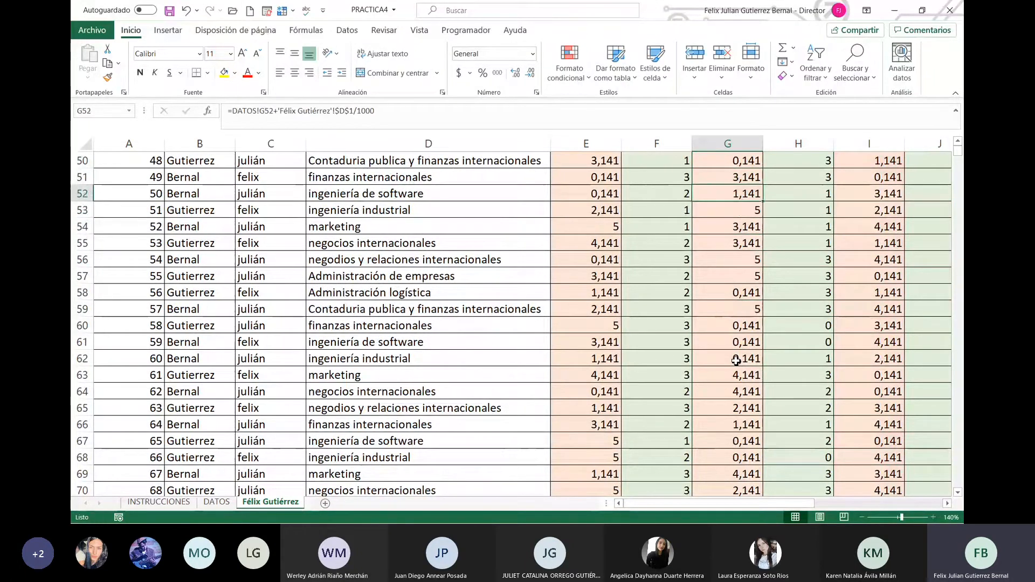
{"action": "key", "text": "Up"}
{"action": "key", "text": "Up"}
{"action": "key", "text": "Up"}
{"action": "key", "text": "Up"}
{"action": "key", "text": "Up"}
{"action": "key", "text": "Up"}
{"action": "key", "text": "Up"}
{"action": "key", "text": "Up"}
{"action": "key", "text": "Up"}
{"action": "key", "text": "Up"}
{"action": "key", "text": "Up"}
{"action": "key", "text": "Up"}
{"action": "key", "text": "Up"}
{"action": "key", "text": "Up"}
{"action": "key", "text": "Up"}
{"action": "key", "text": "Up"}
{"action": "key", "text": "Up"}
{"action": "key", "text": "Up"}
{"action": "key", "text": "Up"}
{"action": "key", "text": "Up"}
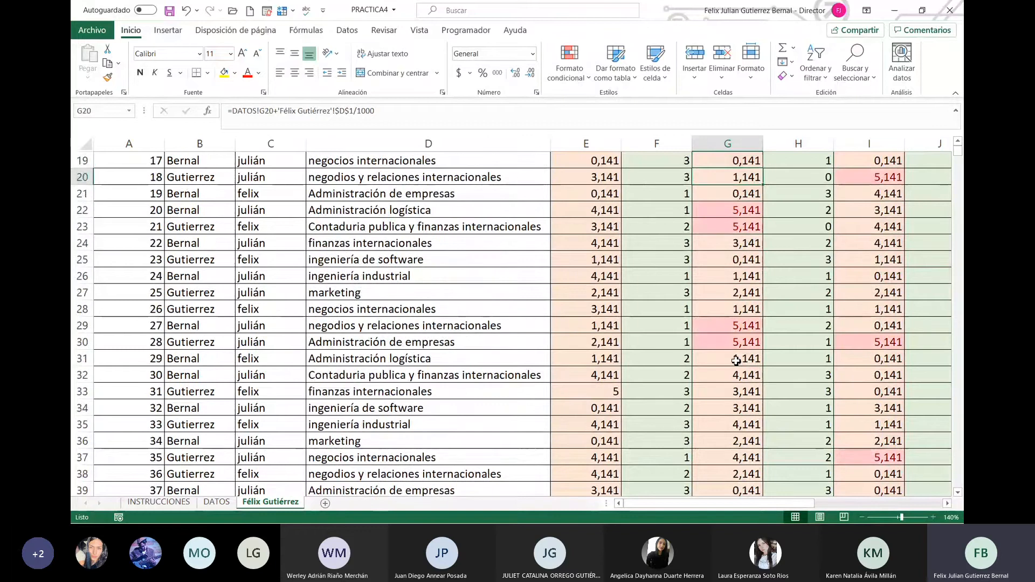
{"action": "key", "text": "Down"}
{"action": "key", "text": "Down"}
{"action": "key", "text": "Down"}
{"action": "key", "text": "Down"}
{"action": "key", "text": "Down"}
{"action": "key", "text": "Down"}
{"action": "key", "text": "Down"}
{"action": "key", "text": "Down"}
{"action": "key", "text": "Down"}
{"action": "key", "text": "Down"}
{"action": "key", "text": "Down"}
{"action": "key", "text": "Down"}
{"action": "key", "text": "Down"}
{"action": "key", "text": "Down"}
{"action": "key", "text": "Up"}
{"action": "key", "text": "Up"}
{"action": "key", "text": "Up"}
{"action": "type", "text": "5"}
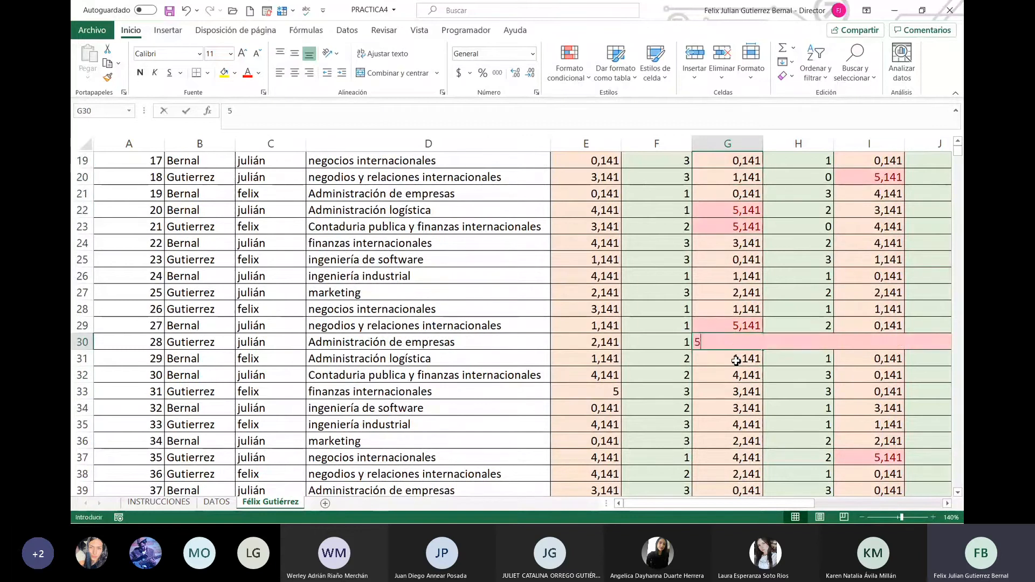
{"action": "key", "text": "Up"}
{"action": "type", "text": "5"}
{"action": "key", "text": "Up"}
Replace the formulas behind the highlighted column G grades of students 21 and 20, G23 and G22, with 5.
{"action": "key", "text": "Up"}
{"action": "key", "text": "Up"}
{"action": "key", "text": "Up"}
{"action": "key", "text": "Up"}
{"action": "key", "text": "Up"}
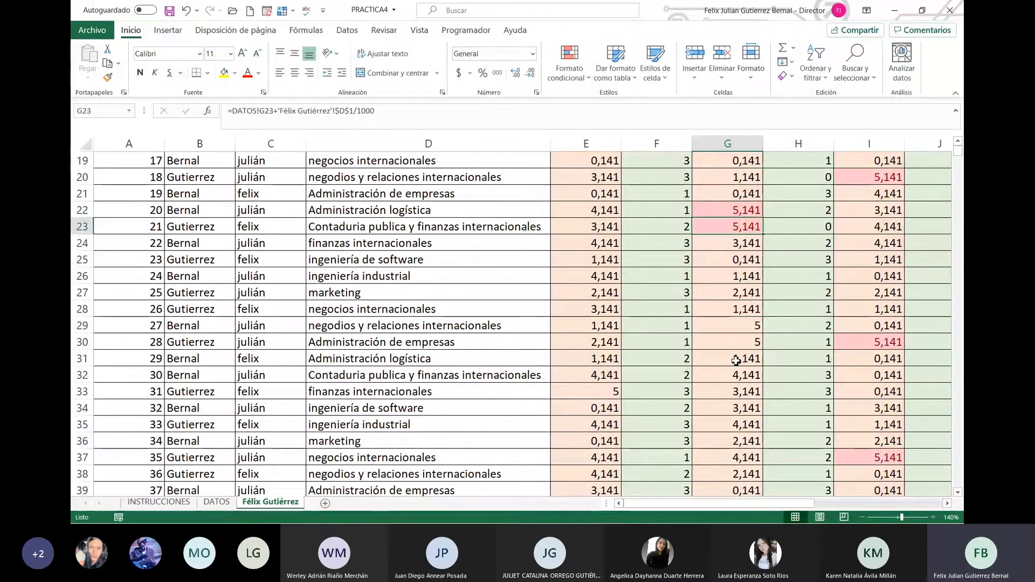
{"action": "type", "text": "5"}
{"action": "key", "text": "Up"}
{"action": "type", "text": "5"}
{"action": "key", "text": "Up"}
Replace the formula behind student 16's highlighted column G grade, cell G18, with 5.
{"action": "key", "text": "Up"}
{"action": "key", "text": "Up"}
{"action": "key", "text": "Up"}
{"action": "key", "text": "Up"}
{"action": "key", "text": "Up"}
{"action": "key", "text": "Up"}
{"action": "key", "text": "Up"}
{"action": "key", "text": "Up"}
{"action": "key", "text": "Up"}
{"action": "key", "text": "Up"}
{"action": "key", "text": "Up"}
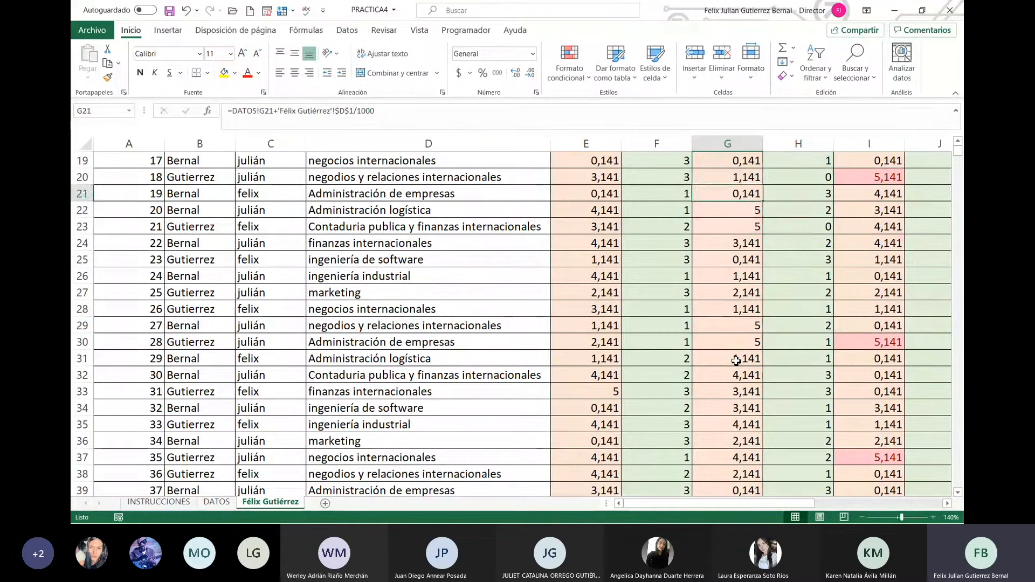
{"action": "key", "text": "Up"}
{"action": "key", "text": "Up"}
{"action": "key", "text": "Up"}
{"action": "key", "text": "Up"}
{"action": "key", "text": "Down"}
{"action": "key", "text": "Down"}
{"action": "key", "text": "Down"}
{"action": "key", "text": "Down"}
{"action": "key", "text": "Down"}
{"action": "key", "text": "Down"}
{"action": "key", "text": "Down"}
{"action": "key", "text": "Down"}
{"action": "key", "text": "Down"}
{"action": "key", "text": "Down"}
{"action": "key", "text": "Down"}
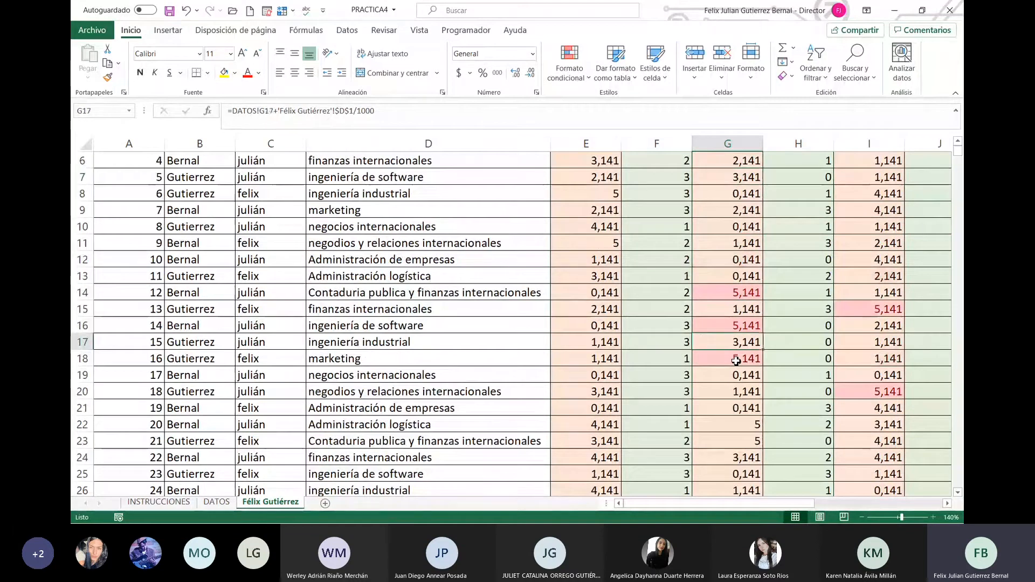
{"action": "type", "text": "5"}
{"action": "key", "text": "Escape"}
{"action": "key", "text": "Down"}
{"action": "type", "text": "5"}
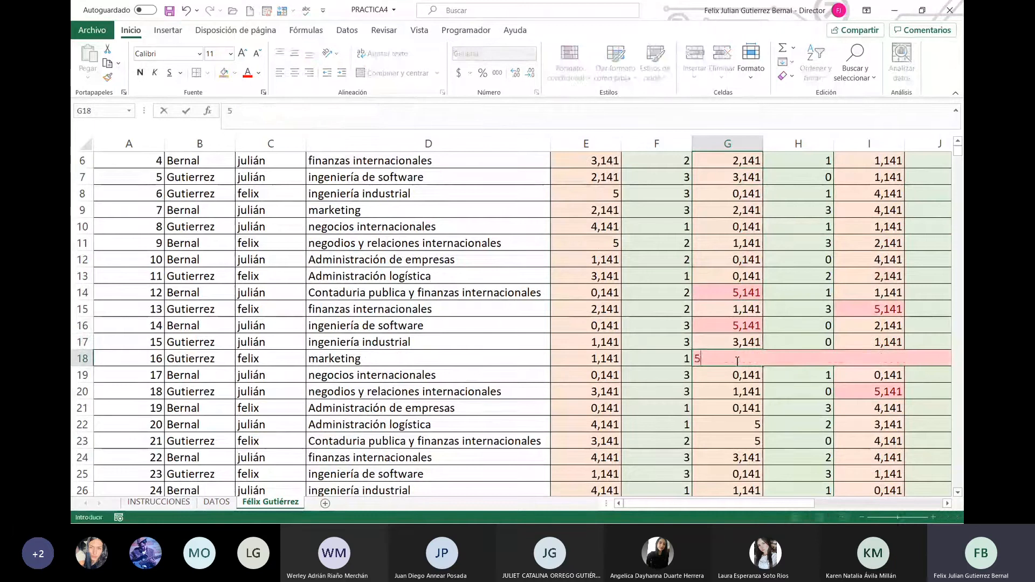
{"action": "key", "text": "Up"}
Replace the formulas behind the highlighted column G grades of students 14 and 12, G16 and G14, with 5.
{"action": "key", "text": "Up"}
{"action": "type", "text": "5"}
{"action": "key", "text": "Up"}
{"action": "key", "text": "Up"}
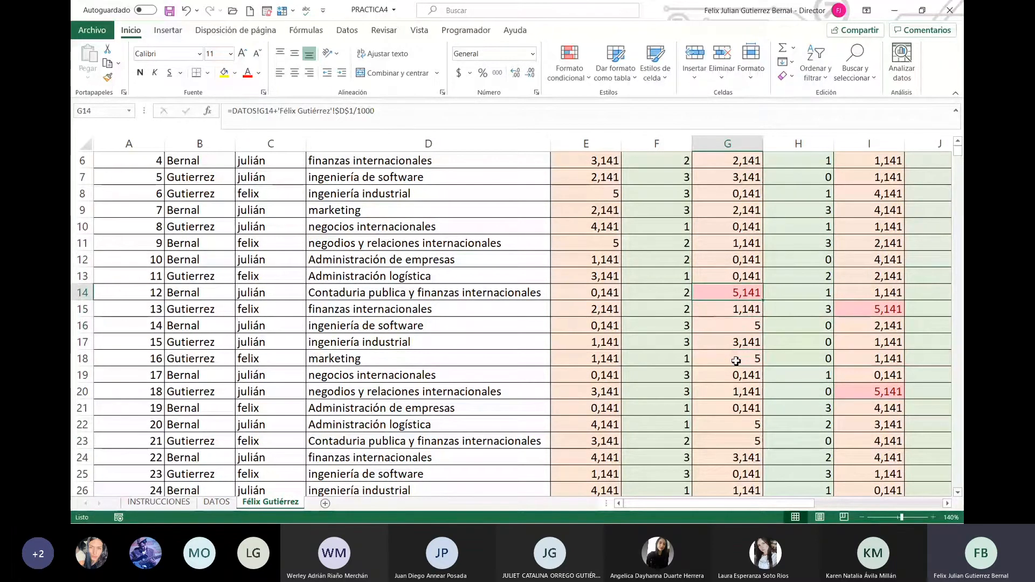
{"action": "type", "text": "5"}
{"action": "key", "text": "Up"}
Replace the formula behind student 13's highlighted grade in the nota 3 column, cell I15, with 5.
{"action": "key", "text": "Up"}
{"action": "key", "text": "Up"}
{"action": "key", "text": "Up"}
{"action": "key", "text": "Up"}
{"action": "key", "text": "Up"}
{"action": "key", "text": "Up"}
{"action": "key", "text": "Up"}
{"action": "key", "text": "Up"}
{"action": "key", "text": "Up"}
{"action": "key", "text": "Up"}
{"action": "key", "text": "Up"}
{"action": "key", "text": "Up"}
{"action": "key", "text": "Down"}
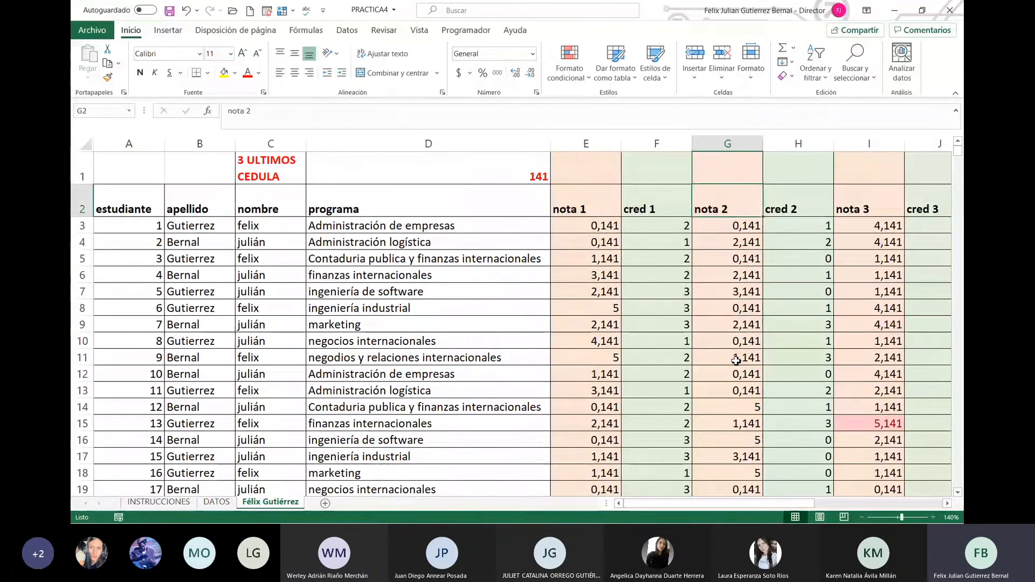
{"action": "key", "text": "Right"}
{"action": "key", "text": "Right"}
{"action": "key", "text": "Down"}
{"action": "key", "text": "Down"}
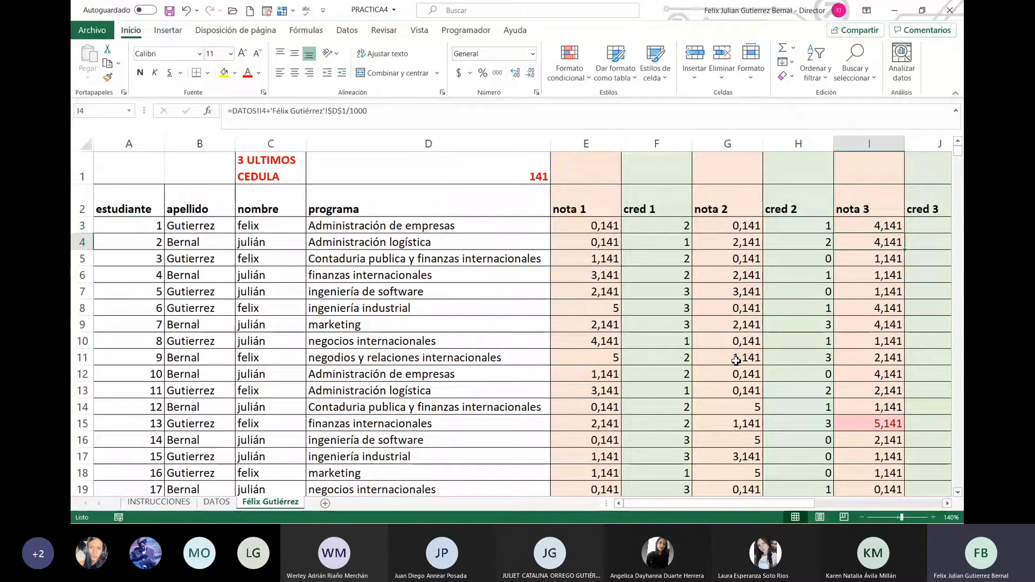
{"action": "key", "text": "Down"}
{"action": "key", "text": "Down"}
{"action": "key", "text": "Down"}
{"action": "key", "text": "Down"}
{"action": "key", "text": "Down"}
{"action": "key", "text": "Down"}
{"action": "key", "text": "Down"}
{"action": "key", "text": "Down"}
{"action": "key", "text": "Down"}
{"action": "key", "text": "Down"}
{"action": "key", "text": "Down"}
{"action": "type", "text": "5"}
{"action": "key", "text": "Down"}
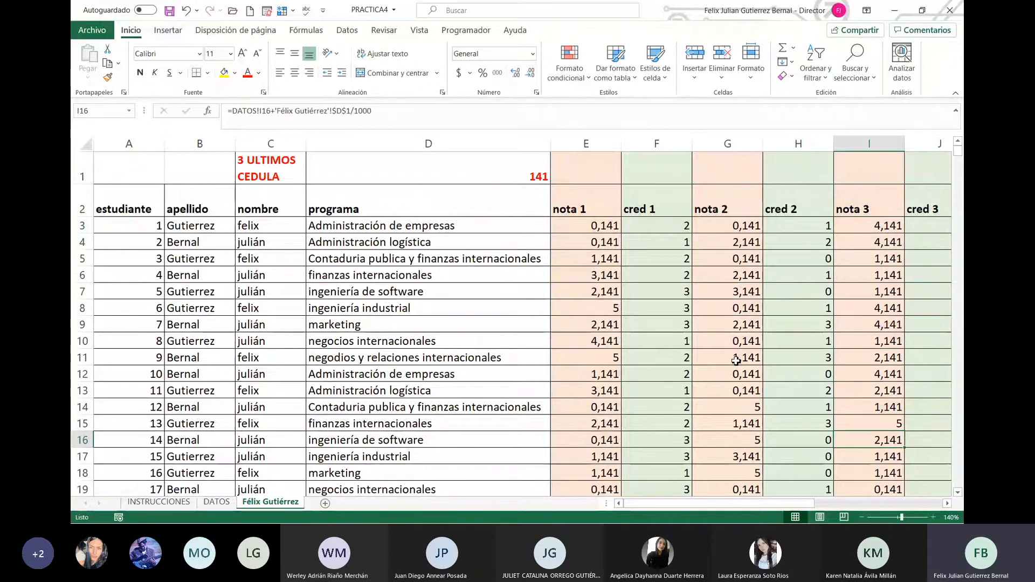
Replace the formula behind student 18's highlighted nota 3 grade, cell I20, with 5.
{"action": "key", "text": "Down"}
{"action": "key", "text": "Down"}
{"action": "key", "text": "Down"}
{"action": "key", "text": "Down"}
{"action": "key", "text": "Down"}
{"action": "key", "text": "Down"}
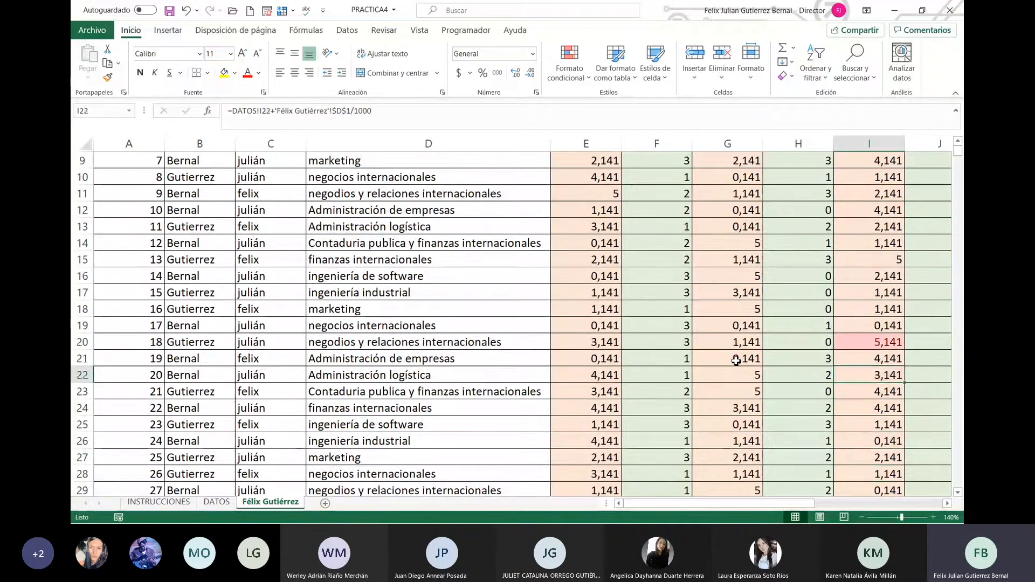
{"action": "key", "text": "Up"}
{"action": "key", "text": "Up"}
{"action": "type", "text": "5"}
{"action": "key", "text": "Down"}
Replace the formula behind student 28's highlighted nota 3 grade, cell I30, with 5.
{"action": "key", "text": "Down"}
{"action": "key", "text": "Down"}
{"action": "key", "text": "Down"}
{"action": "key", "text": "Down"}
{"action": "key", "text": "Down"}
{"action": "key", "text": "Down"}
{"action": "key", "text": "Down"}
{"action": "key", "text": "Down"}
{"action": "key", "text": "Down"}
{"action": "key", "text": "Down"}
{"action": "key", "text": "Down"}
{"action": "key", "text": "Down"}
{"action": "key", "text": "Down"}
{"action": "key", "text": "Down"}
{"action": "key", "text": "Down"}
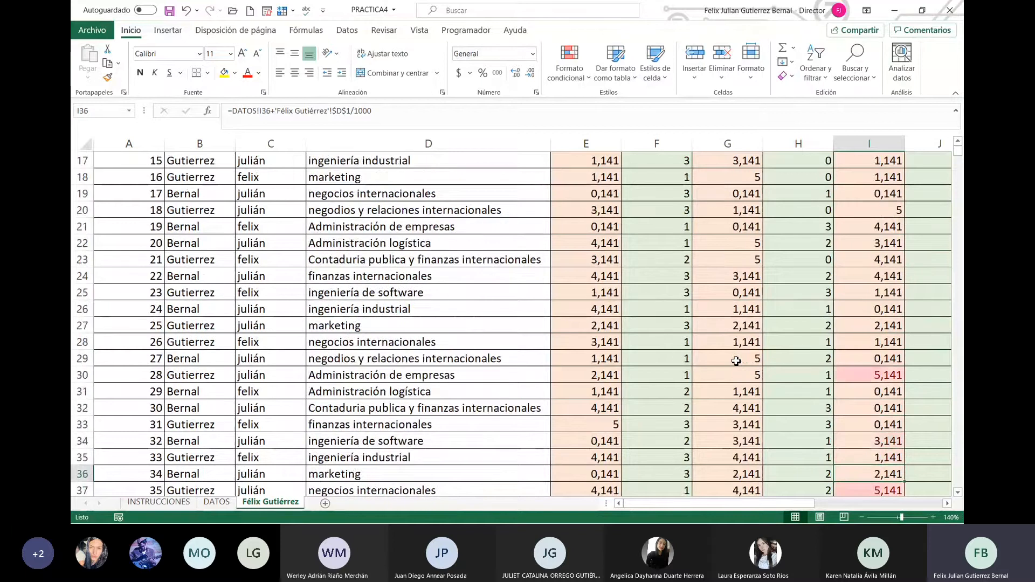
{"action": "key", "text": "Down"}
{"action": "key", "text": "Down"}
{"action": "key", "text": "Down"}
{"action": "key", "text": "Down"}
{"action": "key", "text": "Down"}
{"action": "key", "text": "Up"}
{"action": "key", "text": "Up"}
{"action": "key", "text": "Up"}
{"action": "key", "text": "Up"}
{"action": "key", "text": "Up"}
{"action": "key", "text": "Up"}
{"action": "key", "text": "Up"}
{"action": "key", "text": "Up"}
{"action": "key", "text": "Up"}
{"action": "key", "text": "Up"}
{"action": "key", "text": "Up"}
{"action": "key", "text": "Up"}
{"action": "key", "text": "Down"}
{"action": "type", "text": "5"}
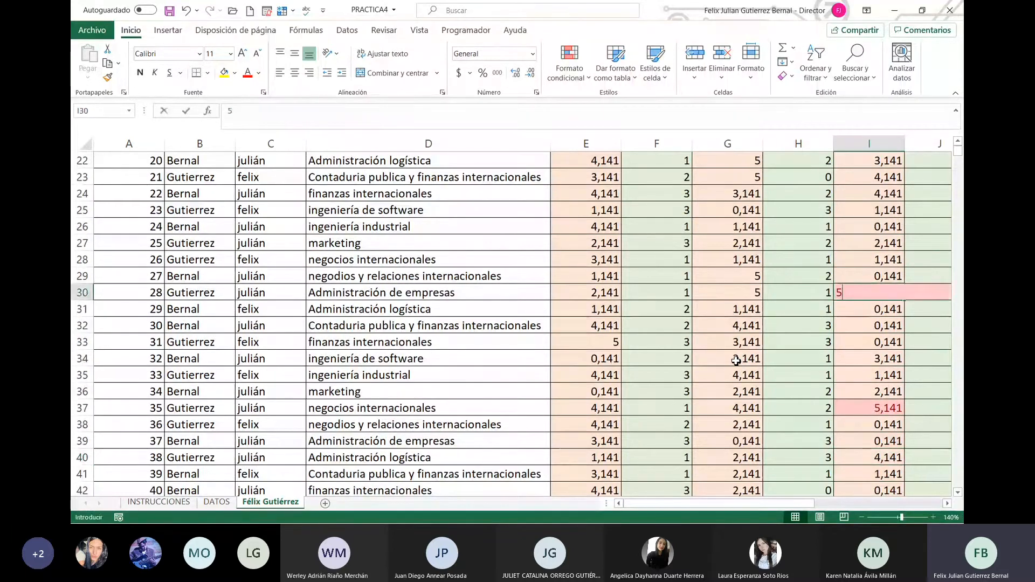
{"action": "key", "text": "Down"}
{"action": "key", "text": "Down"}
{"action": "key", "text": "Down"}
{"action": "key", "text": "Down"}
{"action": "key", "text": "Down"}
{"action": "key", "text": "Down"}
{"action": "key", "text": "Down"}
{"action": "key", "text": "Down"}
{"action": "type", "text": "5"}
{"action": "key", "text": "Down"}
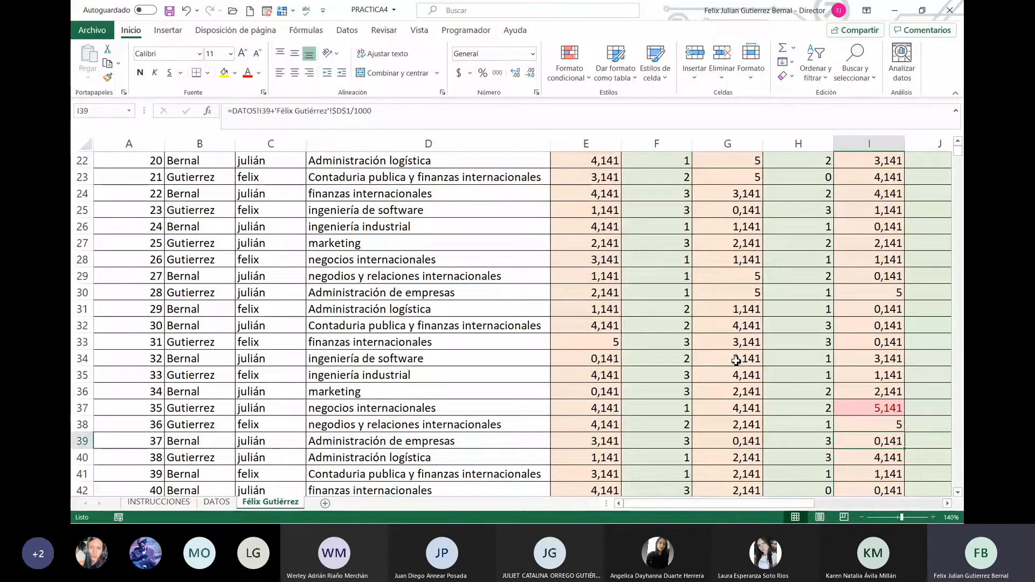
{"action": "key", "text": "ctrl+z"}
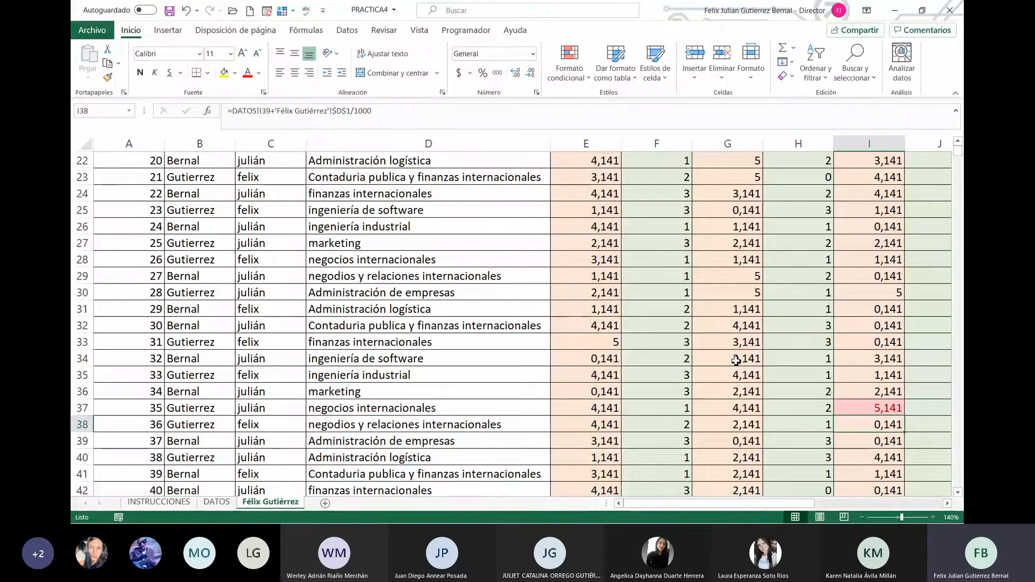
Replace the formula behind student 35's highlighted nota 3 grade, cell I37, with 5.
{"action": "key", "text": "Up"}
{"action": "type", "text": "5"}
{"action": "key", "text": "Down"}
Replace the formula behind student 41's highlighted nota 3 grade, cell I43, with 5.
{"action": "key", "text": "Down"}
{"action": "key", "text": "Down"}
{"action": "key", "text": "Down"}
{"action": "key", "text": "Down"}
{"action": "key", "text": "Down"}
{"action": "key", "text": "Down"}
{"action": "key", "text": "Down"}
{"action": "key", "text": "Down"}
{"action": "key", "text": "Down"}
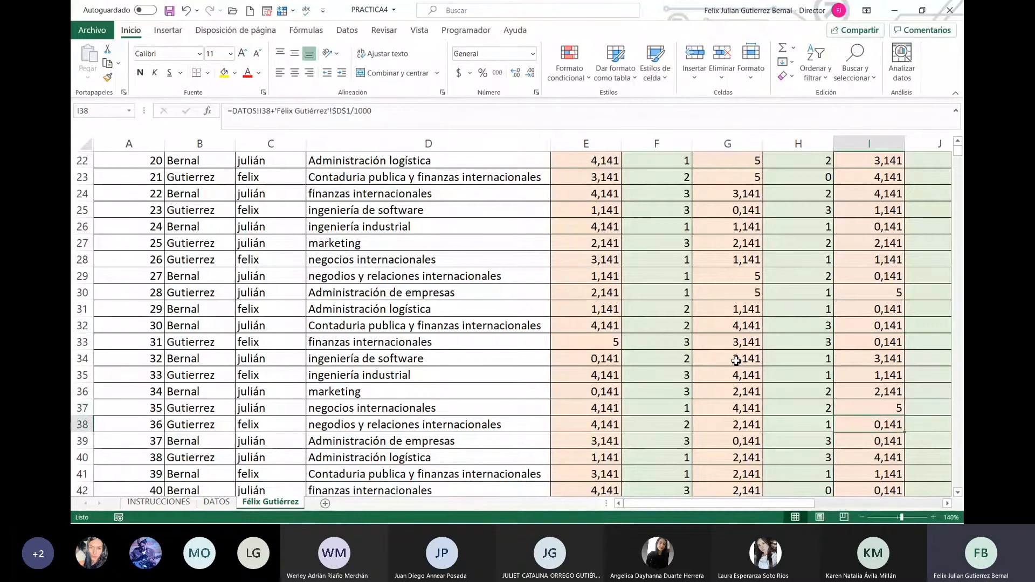
{"action": "key", "text": "Up"}
{"action": "key", "text": "Up"}
{"action": "key", "text": "Up"}
{"action": "key", "text": "Up"}
{"action": "key", "text": "Up"}
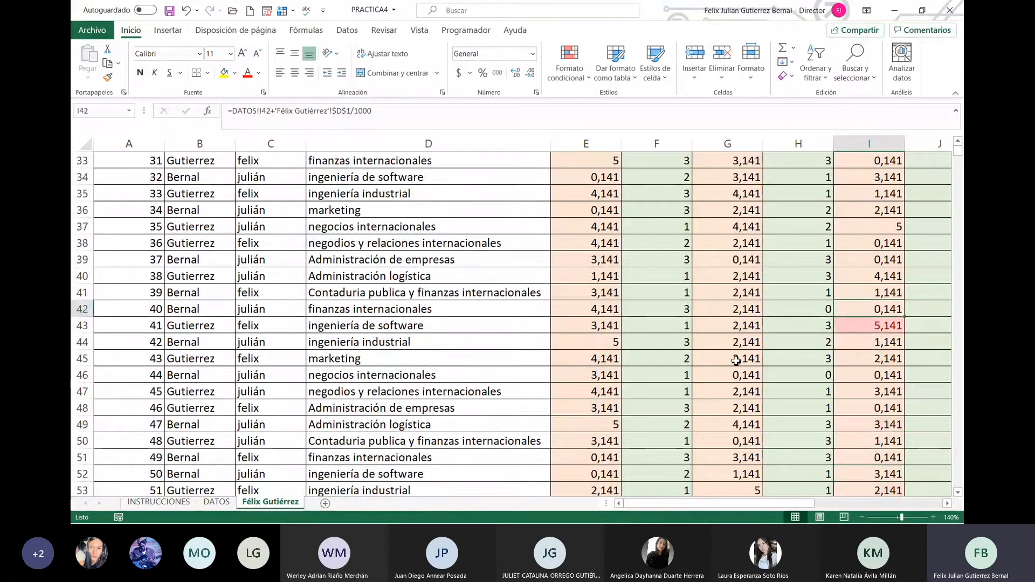
{"action": "key", "text": "Down"}
{"action": "type", "text": "5"}
{"action": "key", "text": "Down"}
Replace the formulas behind the highlighted nota 3 grades of students 69 and 70, I71 and I72, with 5.
{"action": "key", "text": "Down"}
{"action": "key", "text": "Down"}
{"action": "key", "text": "Down"}
{"action": "key", "text": "Down"}
{"action": "key", "text": "Down"}
{"action": "key", "text": "Down"}
{"action": "key", "text": "Down"}
{"action": "key", "text": "Down"}
{"action": "key", "text": "Down"}
{"action": "key", "text": "Down"}
{"action": "key", "text": "Down"}
{"action": "key", "text": "Down"}
{"action": "key", "text": "Down"}
{"action": "key", "text": "Down"}
{"action": "key", "text": "Down"}
{"action": "key", "text": "Down"}
{"action": "key", "text": "Down"}
{"action": "key", "text": "Down"}
{"action": "key", "text": "Down"}
{"action": "key", "text": "Down"}
{"action": "key", "text": "Down"}
{"action": "key", "text": "Down"}
{"action": "key", "text": "Down"}
{"action": "key", "text": "Down"}
{"action": "key", "text": "Down"}
{"action": "key", "text": "Down"}
{"action": "key", "text": "Down"}
{"action": "key", "text": "Down"}
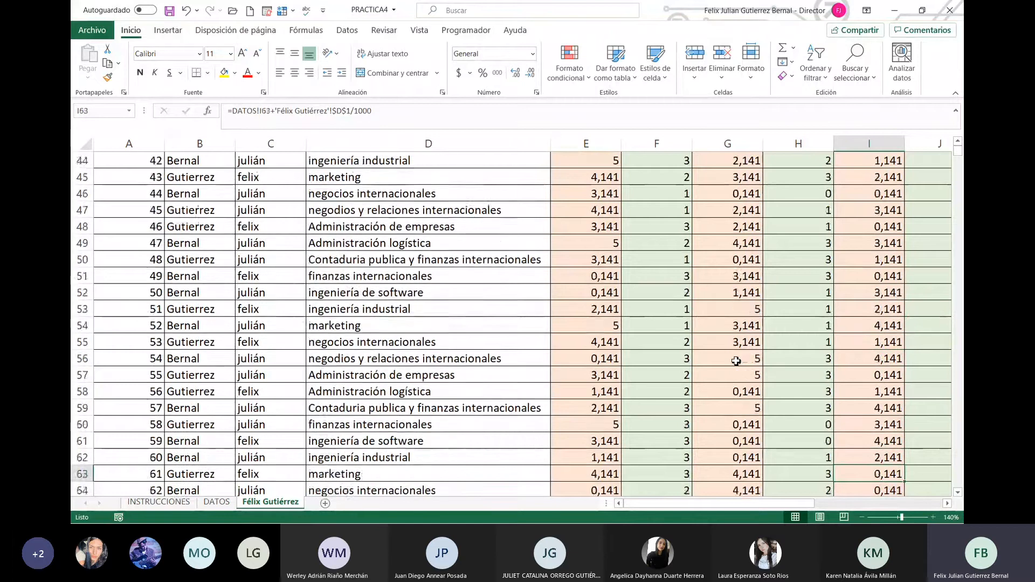
{"action": "key", "text": "Up"}
{"action": "key", "text": "Up"}
{"action": "key", "text": "Up"}
{"action": "key", "text": "Down"}
{"action": "key", "text": "Down"}
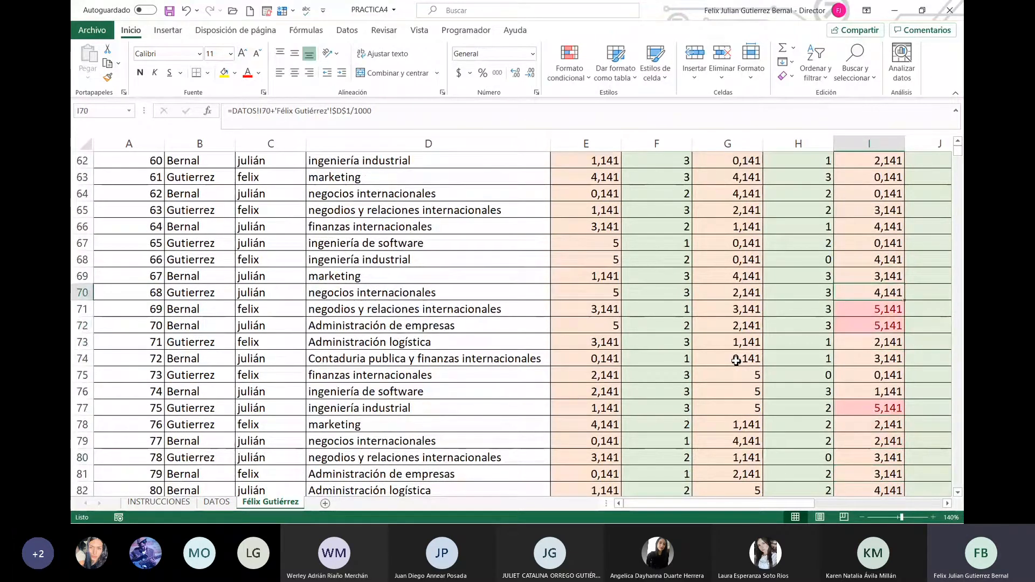
{"action": "type", "text": "5"}
{"action": "key", "text": "Down"}
{"action": "type", "text": "5"}
{"action": "key", "text": "Down"}
Replace the formula behind student 75's highlighted nota 3 grade, cell I77, with 5.
{"action": "key", "text": "Down"}
{"action": "key", "text": "Down"}
{"action": "key", "text": "Down"}
{"action": "key", "text": "Down"}
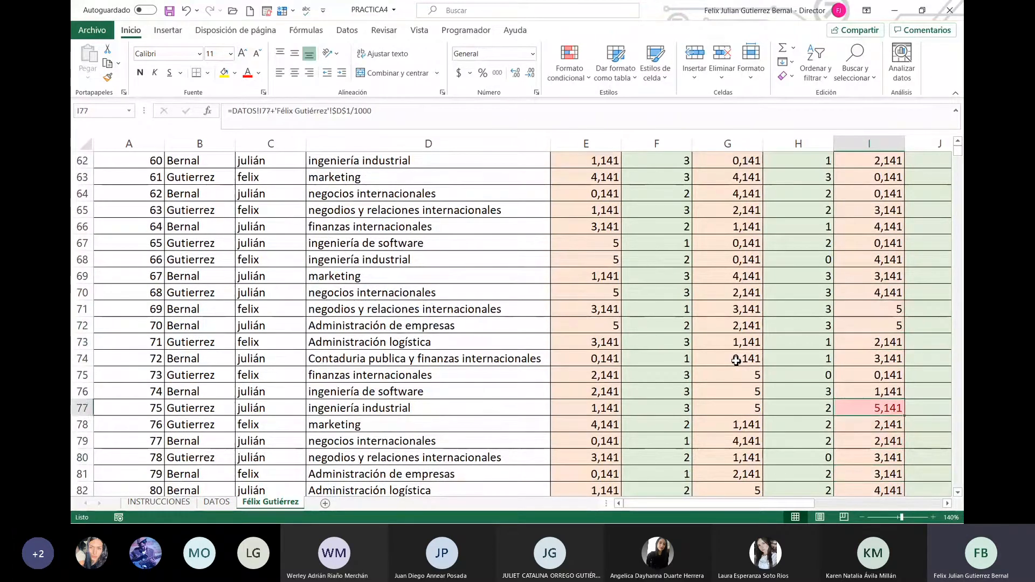
{"action": "key", "text": "Down"}
{"action": "key", "text": "Up"}
{"action": "type", "text": "5"}
{"action": "key", "text": "Down"}
Replace the formulas behind the highlighted nota 3 grades of students 86, 87 and 88, cells I88 to I90, with 5.
{"action": "key", "text": "Down"}
{"action": "key", "text": "Down"}
{"action": "key", "text": "Down"}
{"action": "key", "text": "Down"}
{"action": "key", "text": "Down"}
{"action": "key", "text": "Down"}
{"action": "key", "text": "Down"}
{"action": "key", "text": "Down"}
{"action": "key", "text": "Down"}
{"action": "key", "text": "Down"}
{"action": "key", "text": "Down"}
{"action": "key", "text": "Down"}
{"action": "key", "text": "Down"}
{"action": "key", "text": "Down"}
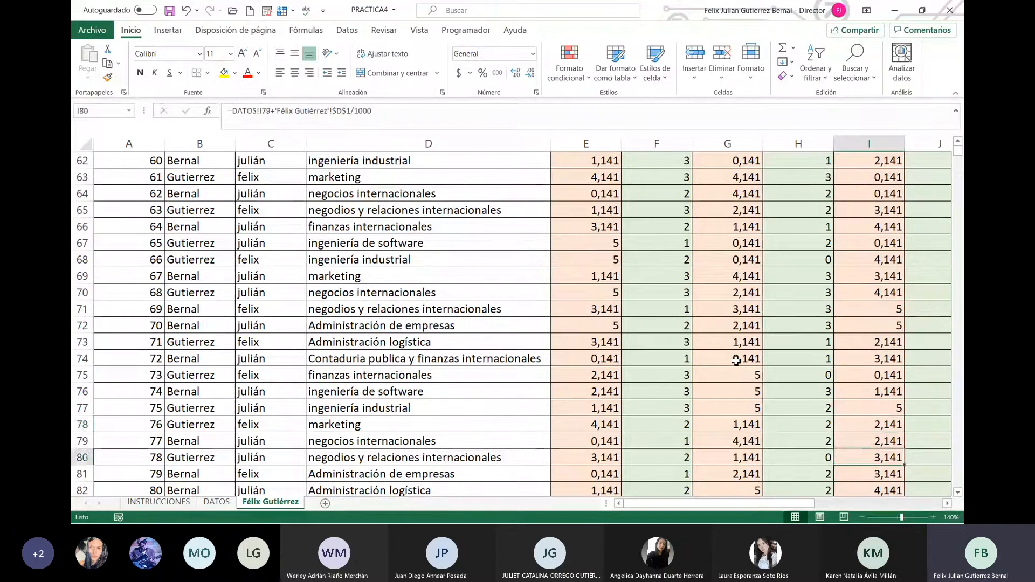
{"action": "key", "text": "Up"}
{"action": "key", "text": "Up"}
{"action": "key", "text": "Up"}
{"action": "key", "text": "Up"}
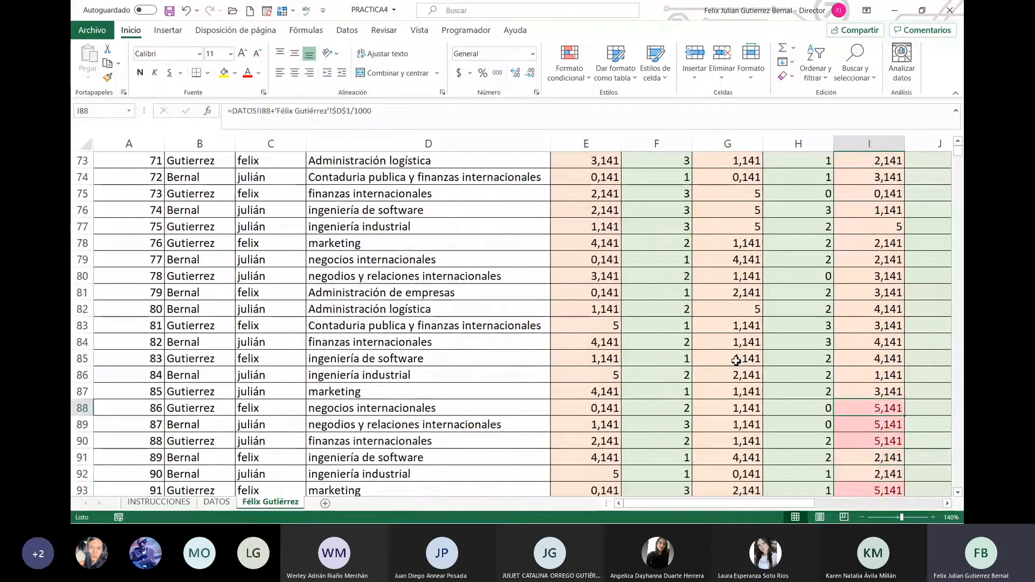
{"action": "type", "text": "5"}
{"action": "key", "text": "Down"}
{"action": "type", "text": "5"}
{"action": "key", "text": "Down"}
{"action": "type", "text": "5"}
{"action": "key", "text": "Down"}
Replace the formulas behind the highlighted nota 3 grades of students 91 and 95, I93 and I97, with 5.
{"action": "key", "text": "Down"}
{"action": "key", "text": "Down"}
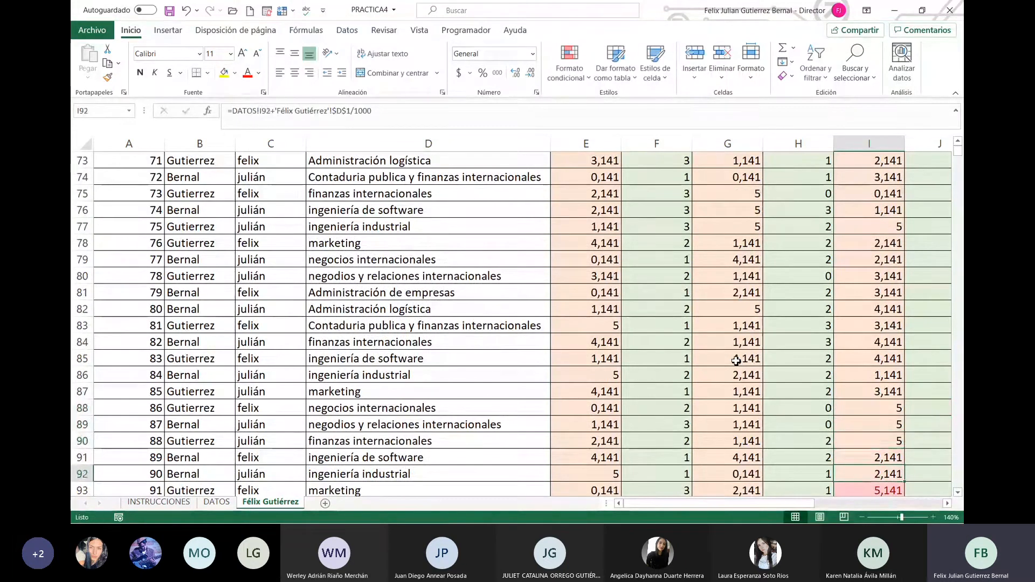
{"action": "type", "text": "5"}
{"action": "key", "text": "Down"}
{"action": "key", "text": "Down"}
{"action": "key", "text": "Down"}
{"action": "key", "text": "Down"}
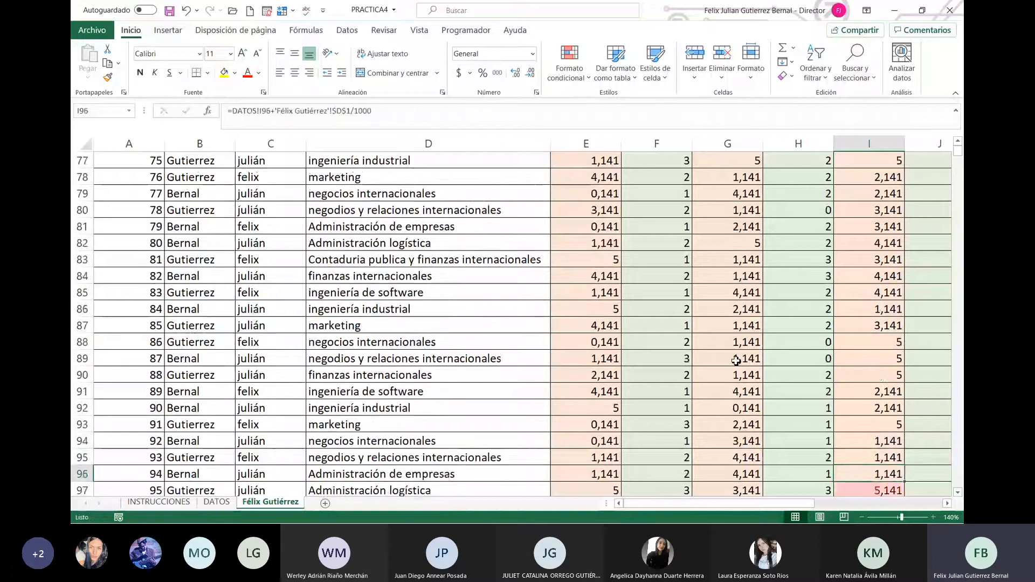
{"action": "type", "text": "5"}
{"action": "key", "text": "Down"}
Replace the formulas behind the highlighted nota 3 grades of students 95, 97 and 98, I97, I99 and I100, with 5.
{"action": "key", "text": "Down"}
{"action": "key", "text": "Down"}
{"action": "type", "text": "5"}
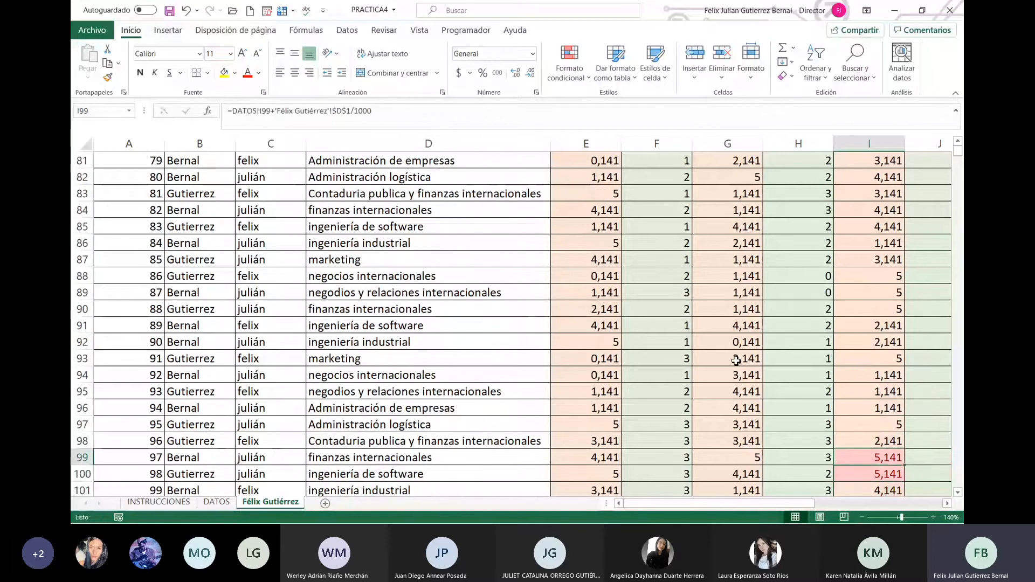
{"action": "key", "text": "Up"}
{"action": "type", "text": "5"}
{"action": "key", "text": "Down"}
{"action": "key", "text": "Down"}
{"action": "key", "text": "Down"}
{"action": "key", "text": "Down"}
Replace the formulas behind the highlighted nota 4 grades of students 96 and 97, K98 and K99, with 5.
{"action": "key", "text": "Right"}
{"action": "key", "text": "Right"}
{"action": "key", "text": "Right"}
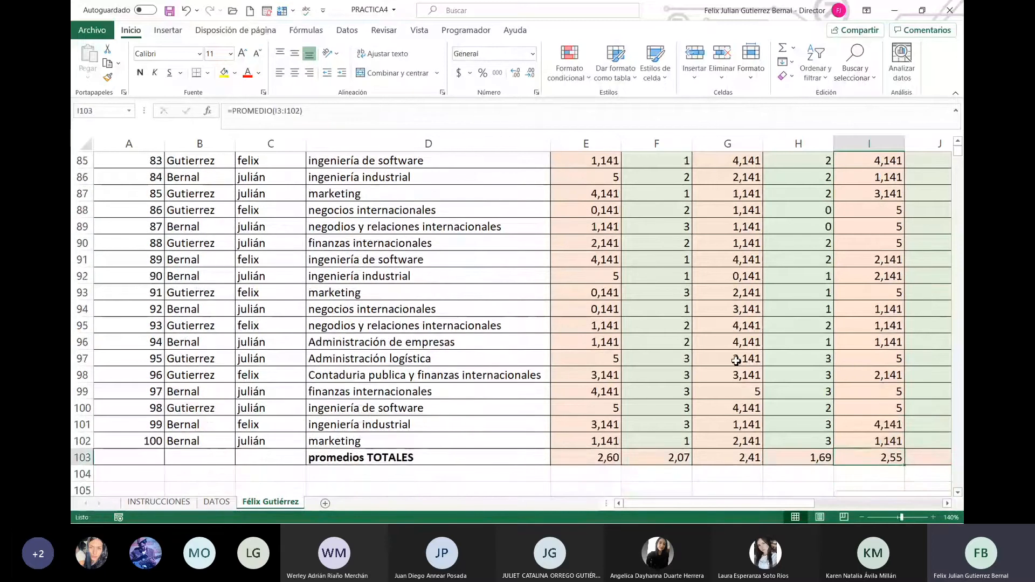
{"action": "key", "text": "Left"}
{"action": "key", "text": "Up"}
{"action": "key", "text": "Up"}
{"action": "key", "text": "Up"}
{"action": "key", "text": "Up"}
{"action": "key", "text": "Up"}
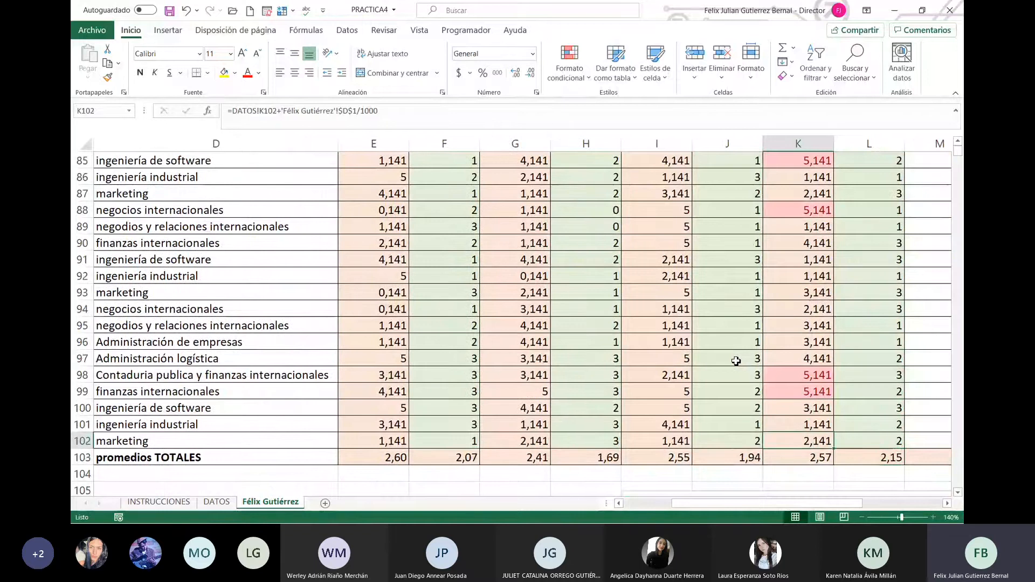
{"action": "type", "text": "5"}
{"action": "key", "text": "Return"}
{"action": "type", "text": "5"}
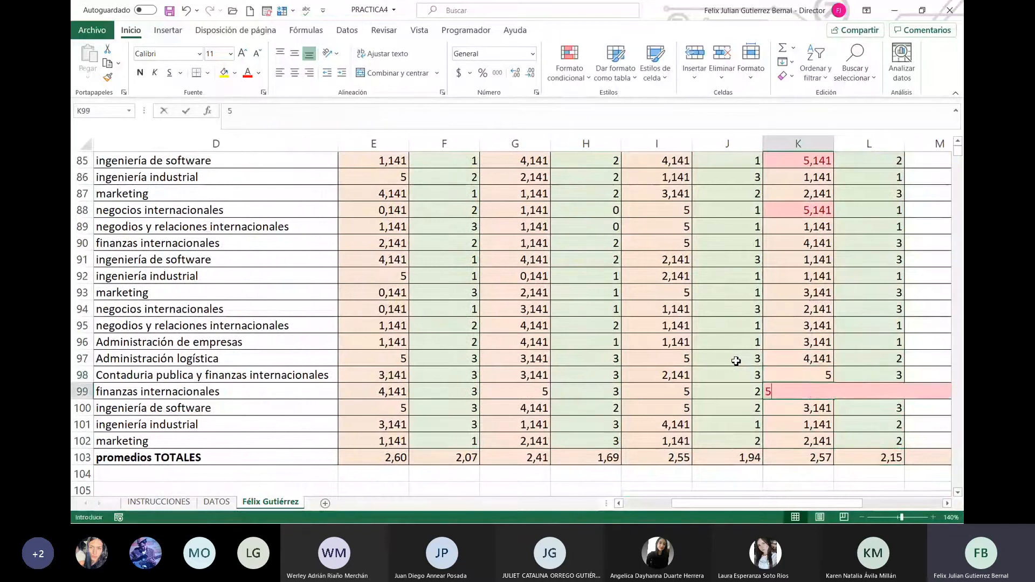
{"action": "key", "text": "Up"}
Replace the formulas behind the highlighted nota 4 grades of students 86 and 83, K88 and K85, with 5.
{"action": "key", "text": "Up"}
{"action": "key", "text": "Up"}
{"action": "key", "text": "Up"}
{"action": "key", "text": "Up"}
{"action": "key", "text": "Up"}
{"action": "key", "text": "Up"}
{"action": "key", "text": "Up"}
{"action": "key", "text": "Up"}
{"action": "key", "text": "Up"}
{"action": "key", "text": "Up"}
{"action": "key", "text": "Up"}
{"action": "key", "text": "Down"}
{"action": "type", "text": "5"}
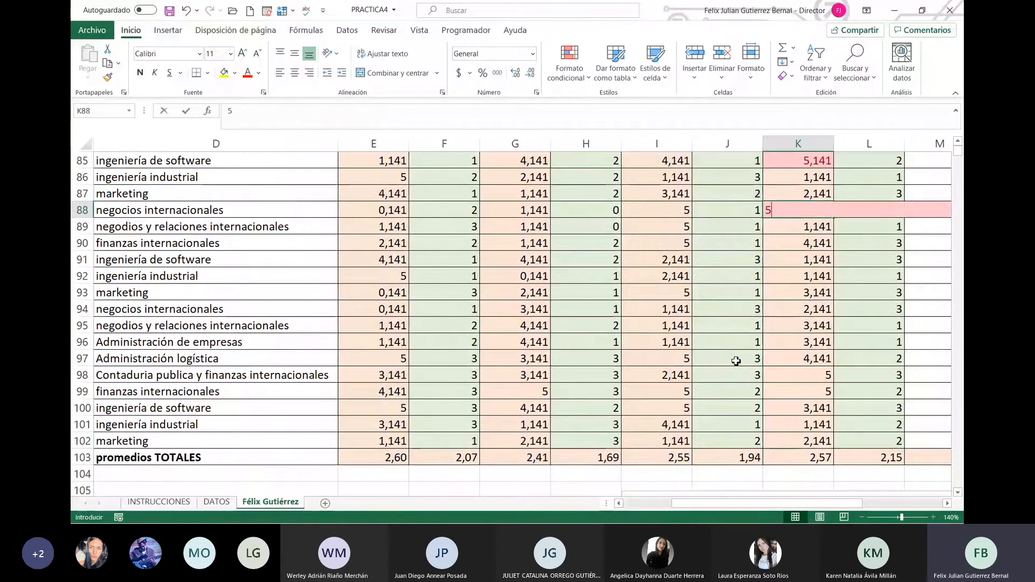
{"action": "key", "text": "Up"}
{"action": "key", "text": "Up"}
{"action": "key", "text": "Up"}
{"action": "type", "text": "5"}
{"action": "key", "text": "Up"}
Replace the formulas behind the highlighted nota 4 grades of students 80 and 69, K82 and K71, with 5.
{"action": "key", "text": "Up"}
{"action": "key", "text": "Up"}
{"action": "key", "text": "Up"}
{"action": "key", "text": "Up"}
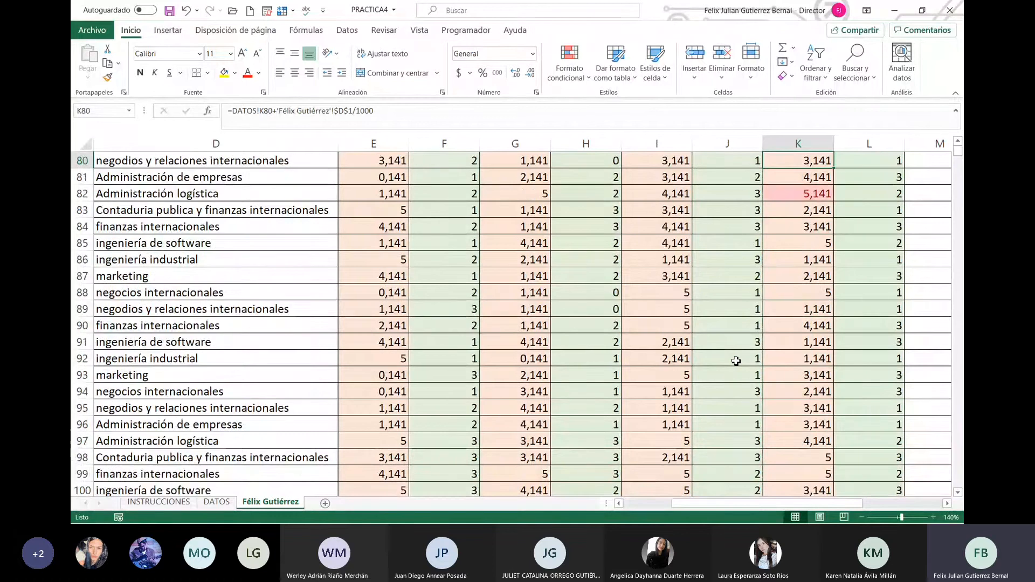
{"action": "key", "text": "Down"}
{"action": "key", "text": "Down"}
{"action": "type", "text": "5"}
{"action": "key", "text": "Up"}
{"action": "key", "text": "Up"}
{"action": "key", "text": "Up"}
{"action": "key", "text": "Up"}
{"action": "key", "text": "Up"}
{"action": "key", "text": "Up"}
{"action": "key", "text": "Up"}
{"action": "key", "text": "Up"}
{"action": "key", "text": "Up"}
{"action": "key", "text": "Up"}
{"action": "key", "text": "Up"}
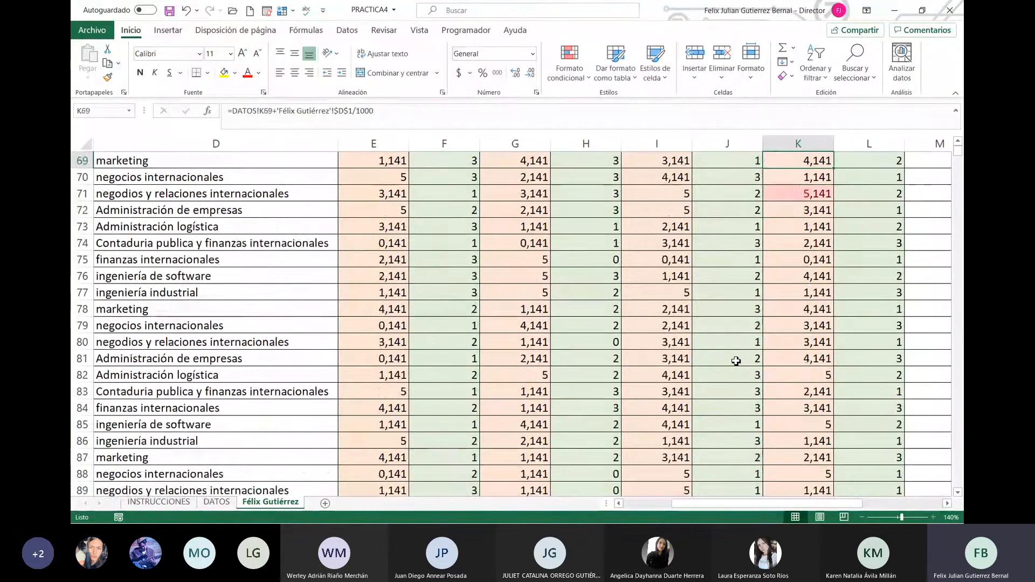
{"action": "type", "text": "5"}
{"action": "key", "text": "Up"}
Replace the formula behind student 52's highlighted nota 4 grade, cell K54, with 5.
{"action": "key", "text": "Up"}
{"action": "key", "text": "Up"}
{"action": "key", "text": "Up"}
{"action": "key", "text": "Up"}
{"action": "key", "text": "Up"}
{"action": "key", "text": "Up"}
{"action": "key", "text": "Up"}
{"action": "key", "text": "Up"}
{"action": "key", "text": "Up"}
{"action": "key", "text": "Up"}
{"action": "key", "text": "Up"}
{"action": "key", "text": "Up"}
{"action": "key", "text": "Up"}
{"action": "key", "text": "Up"}
{"action": "key", "text": "Up"}
{"action": "key", "text": "Up"}
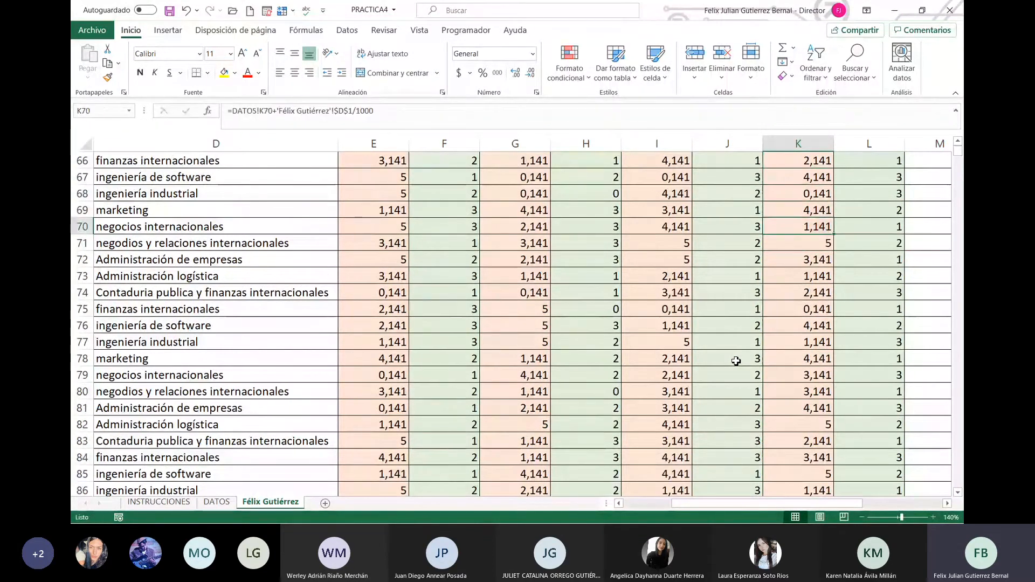
{"action": "scroll", "coordinate": [736, 360], "scroll_direction": "up", "scroll_amount": 1}
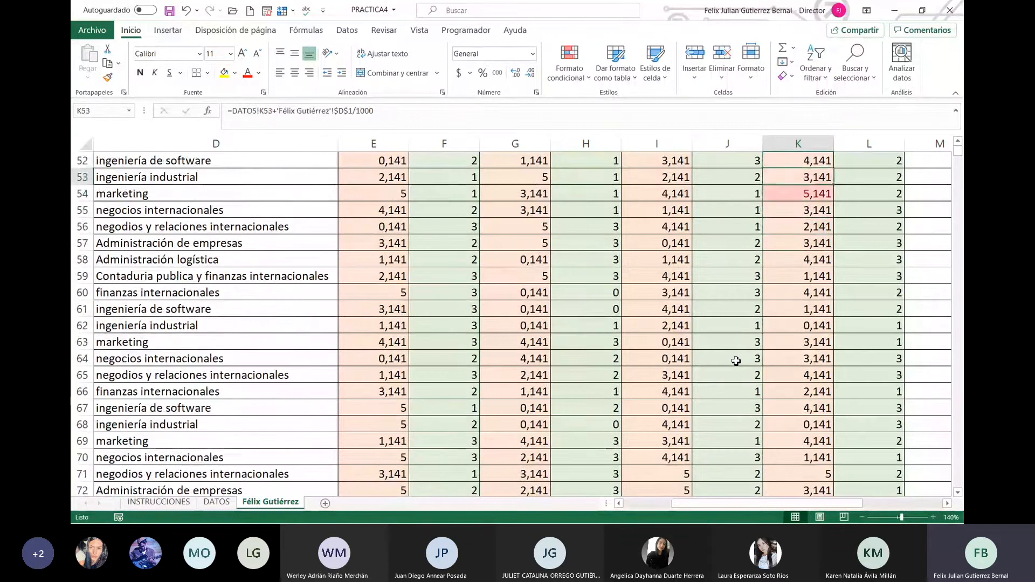
{"action": "type", "text": "5"}
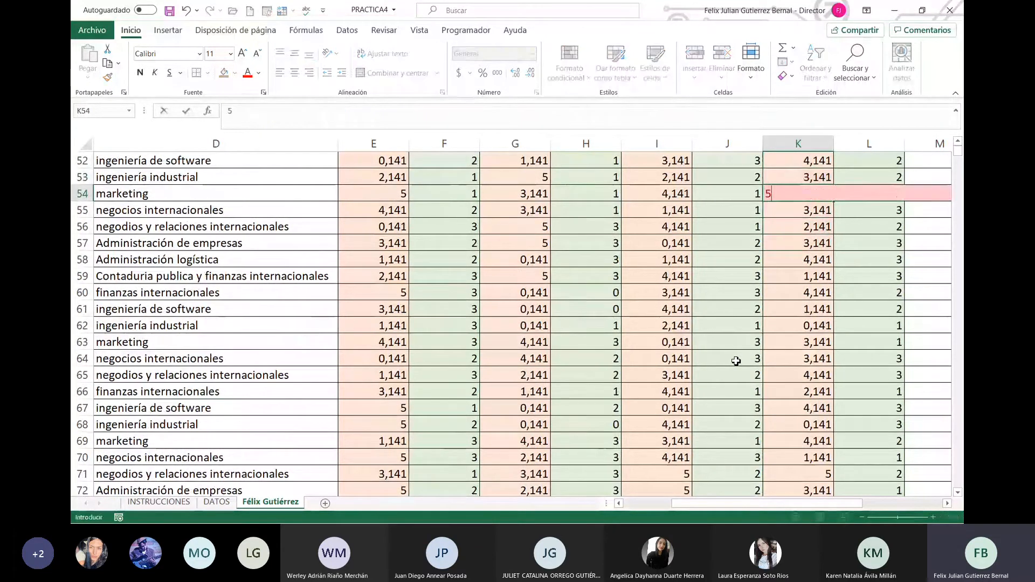
{"action": "key", "text": "Up"}
Replace the formulas behind the highlighted nota 4 grades of students 36 and 37, K38 and K39, with 5.
{"action": "key", "text": "Up"}
{"action": "key", "text": "Up"}
{"action": "key", "text": "Up"}
{"action": "key", "text": "Up"}
{"action": "key", "text": "Up"}
{"action": "key", "text": "Up"}
{"action": "key", "text": "Up"}
{"action": "key", "text": "Up"}
{"action": "key", "text": "Up"}
{"action": "key", "text": "Up"}
{"action": "key", "text": "Up"}
{"action": "key", "text": "Up"}
{"action": "key", "text": "Up"}
{"action": "key", "text": "Up"}
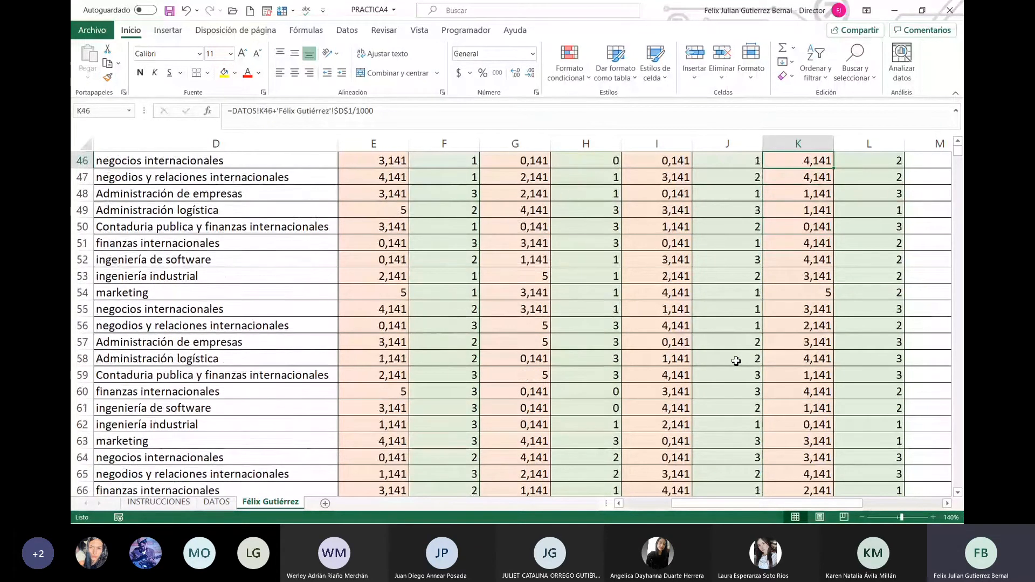
{"action": "key", "text": "Up"}
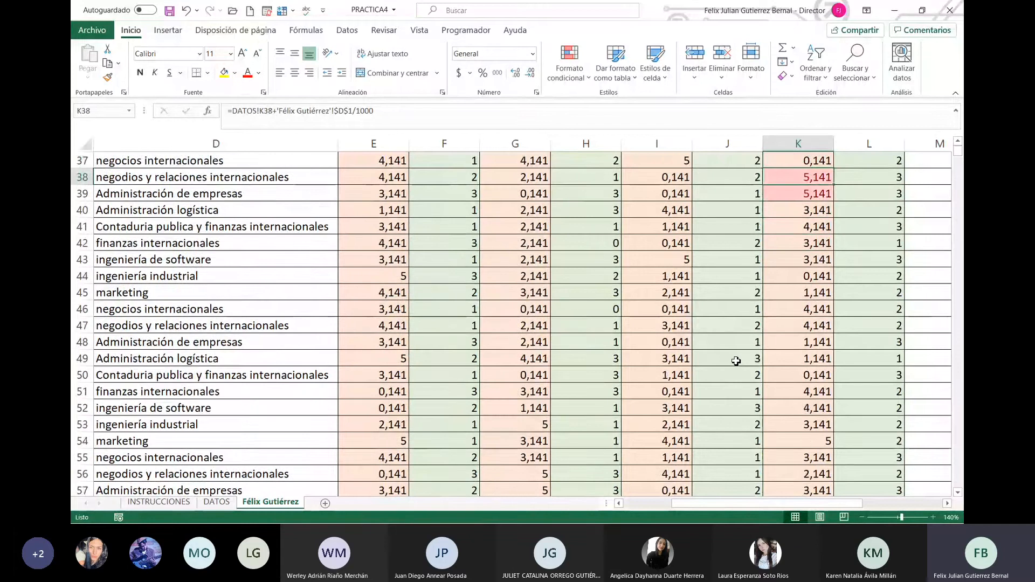
{"action": "key", "text": "Up"}
{"action": "key", "text": "Up"}
{"action": "key", "text": "Up"}
{"action": "key", "text": "Up"}
{"action": "key", "text": "Up"}
{"action": "key", "text": "Up"}
{"action": "key", "text": "Up"}
{"action": "key", "text": "Up"}
{"action": "key", "text": "Up"}
{"action": "key", "text": "Up"}
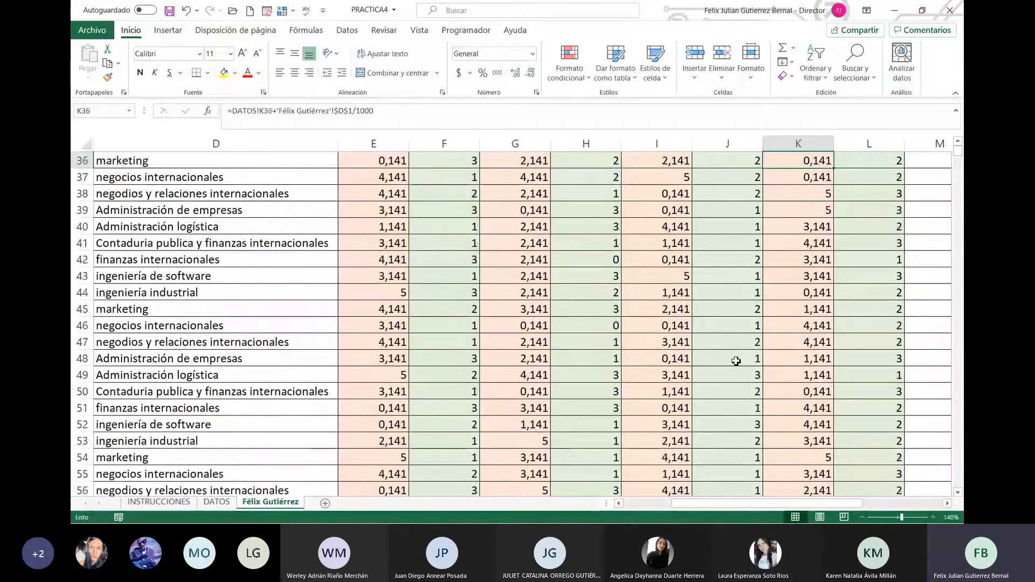
Replace the formula behind student 27's highlighted nota 4 grade, cell K29, with 5.
{"action": "key", "text": "Down"}
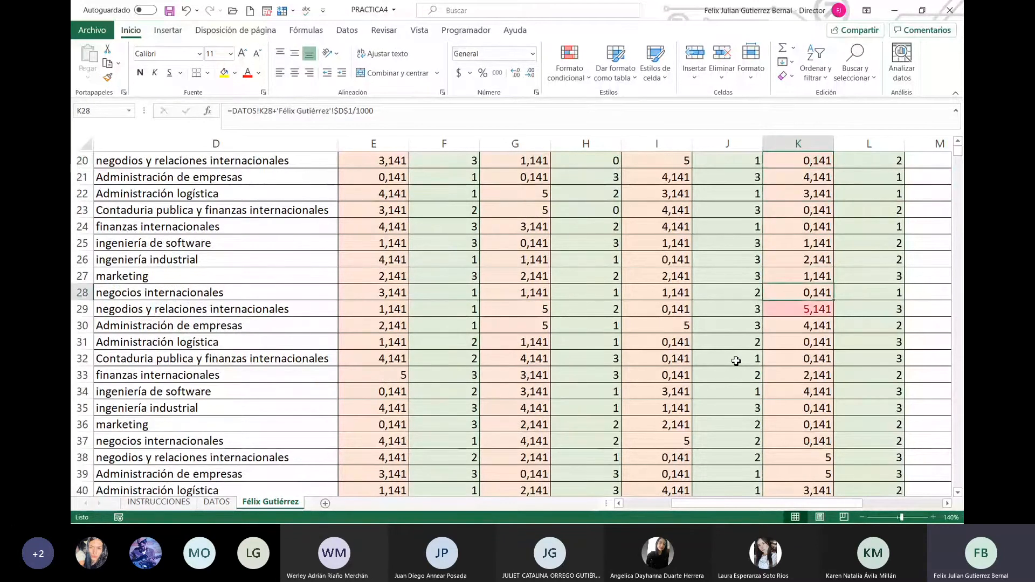
{"action": "key", "text": "Down"}
{"action": "type", "text": "5"}
{"action": "key", "text": "Return"}
Replace the formula behind the first student's highlighted nota 4 grade, cell K3, with 5.
{"action": "key", "text": "Up"}
{"action": "key", "text": "Up"}
{"action": "key", "text": "Up"}
{"action": "key", "text": "Up"}
{"action": "key", "text": "Up"}
{"action": "key", "text": "Up"}
{"action": "key", "text": "Up"}
{"action": "key", "text": "Up"}
{"action": "key", "text": "Up"}
{"action": "key", "text": "Up"}
{"action": "key", "text": "Up"}
{"action": "key", "text": "Up"}
{"action": "key", "text": "Up"}
{"action": "key", "text": "Up"}
{"action": "key", "text": "Up"}
{"action": "key", "text": "Up"}
{"action": "key", "text": "Up"}
{"action": "key", "text": "Up"}
{"action": "key", "text": "Up"}
{"action": "key", "text": "Up"}
{"action": "key", "text": "Up"}
{"action": "key", "text": "Up"}
{"action": "key", "text": "Up"}
{"action": "key", "text": "Up"}
{"action": "key", "text": "Up"}
{"action": "key", "text": "Up"}
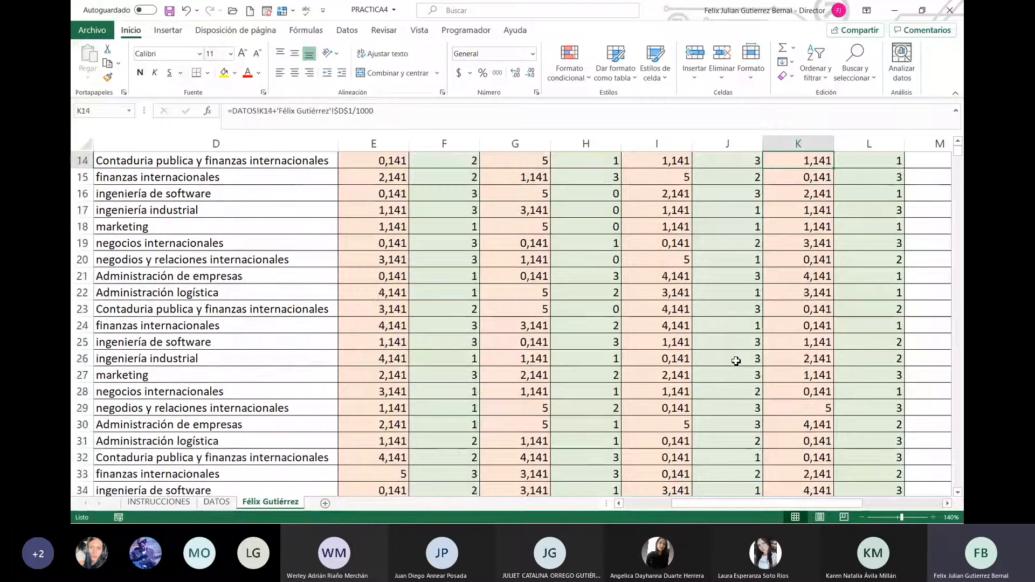
{"action": "key", "text": "Up"}
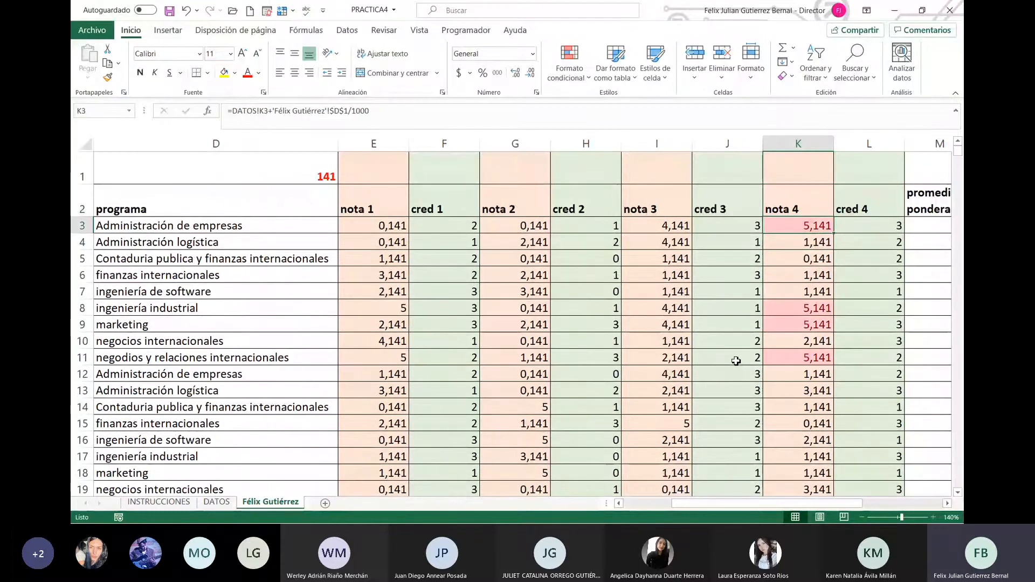
{"action": "type", "text": "5"}
{"action": "key", "text": "Return"}
Replace the formulas behind the highlighted nota 4 grades in K8, K9 and K11 with 5.
{"action": "key", "text": "Down"}
{"action": "key", "text": "Down"}
{"action": "key", "text": "Down"}
{"action": "key", "text": "Down"}
{"action": "type", "text": "5"}
{"action": "key", "text": "Return"}
{"action": "type", "text": "5"}
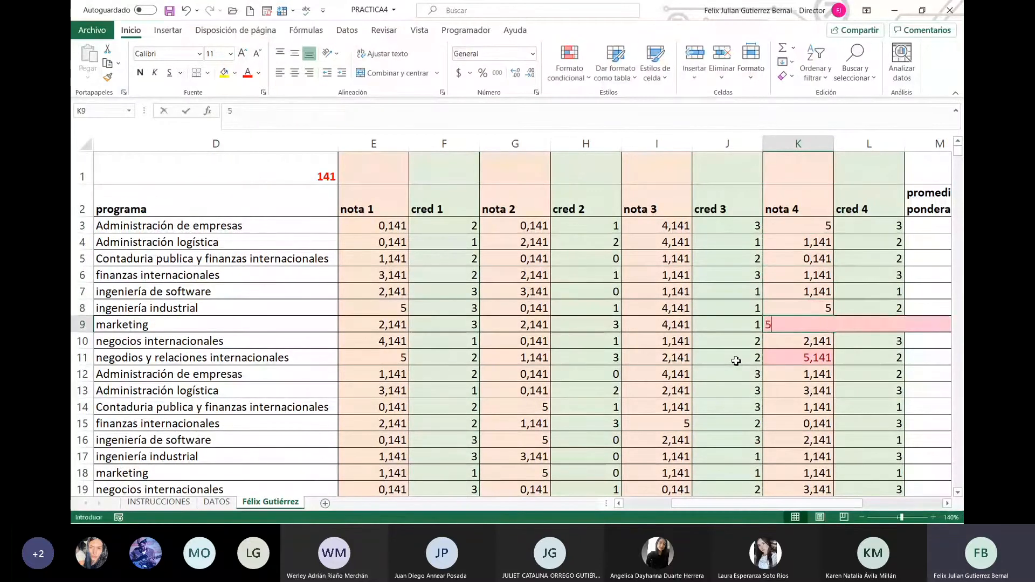
{"action": "key", "text": "Return"}
{"action": "key", "text": "Down"}
{"action": "type", "text": "5"}
{"action": "key", "text": "Tab"}
{"action": "key", "text": "Tab"}
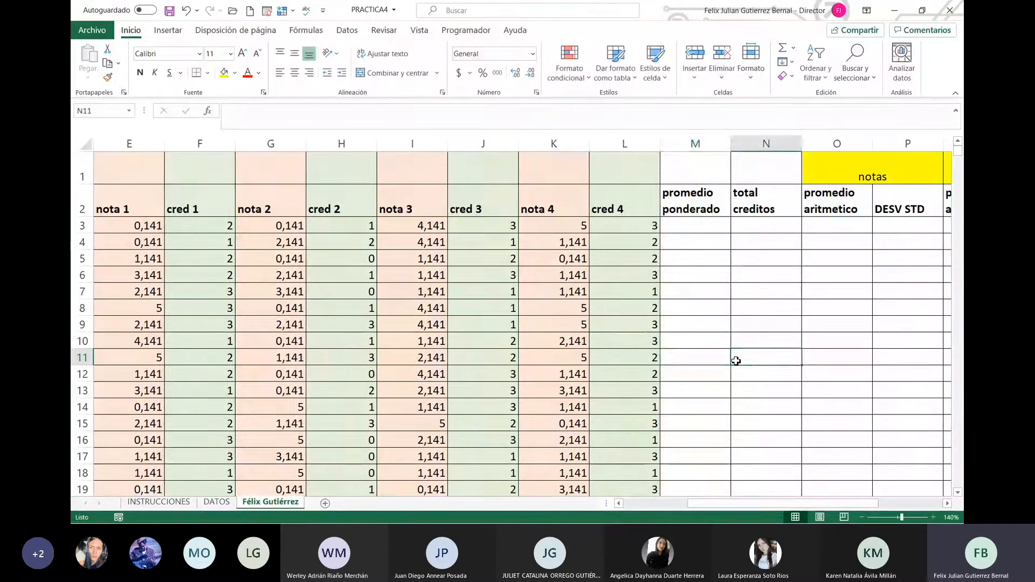
{"action": "key", "text": "Up"}
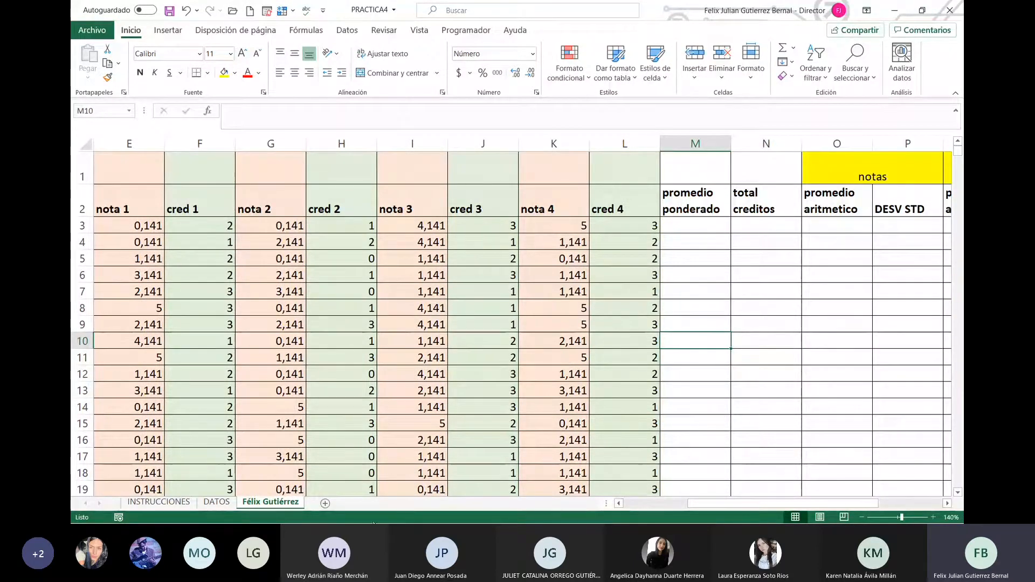
Review the weighted-average formula given for step 4 in cell C5 of the INSTRUCCIONES sheet, leaving the cell unedited.
{"action": "left_click", "coordinate": [168, 504]}
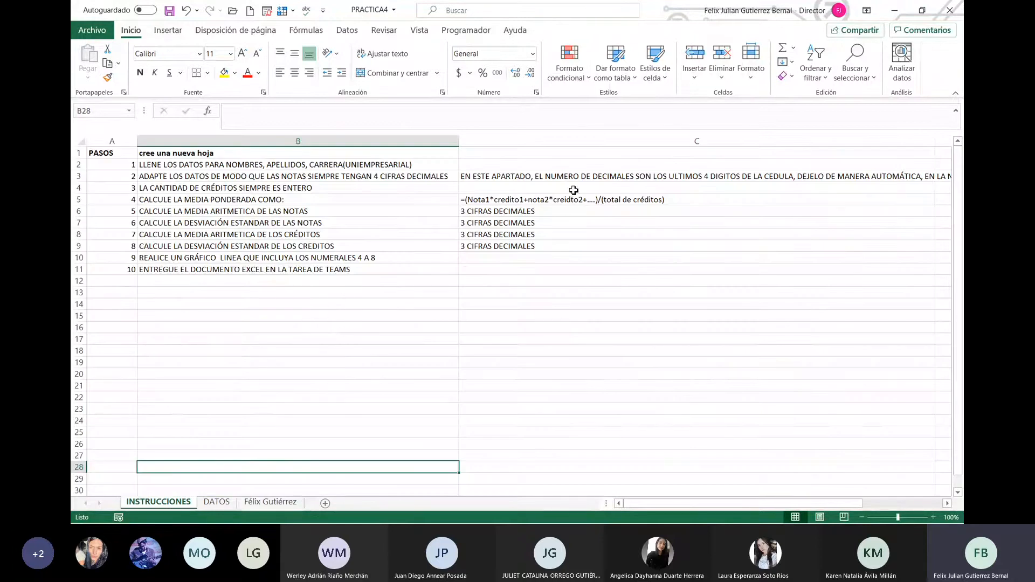
{"action": "left_click", "coordinate": [517, 199]}
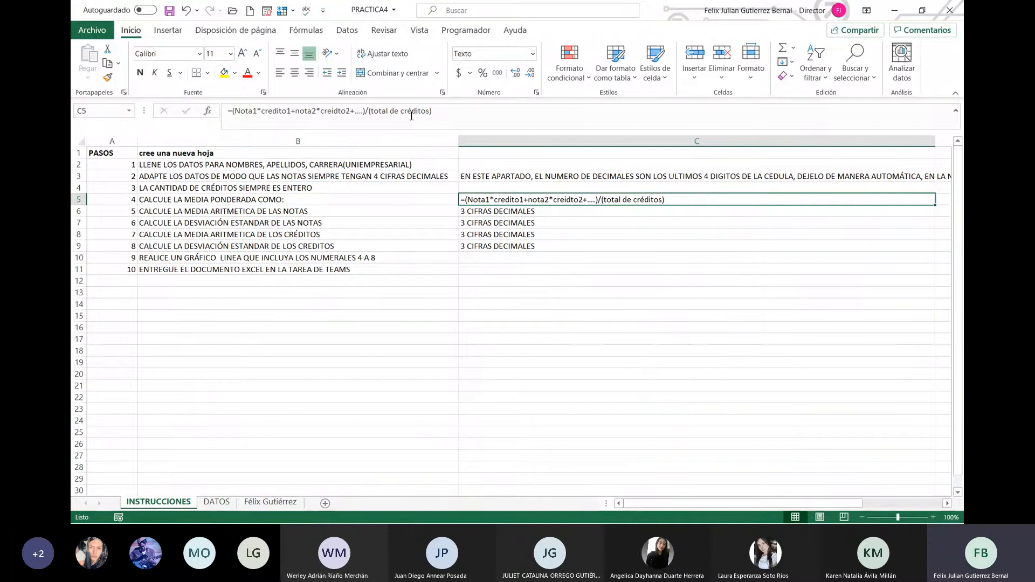
{"action": "left_click", "coordinate": [368, 111]}
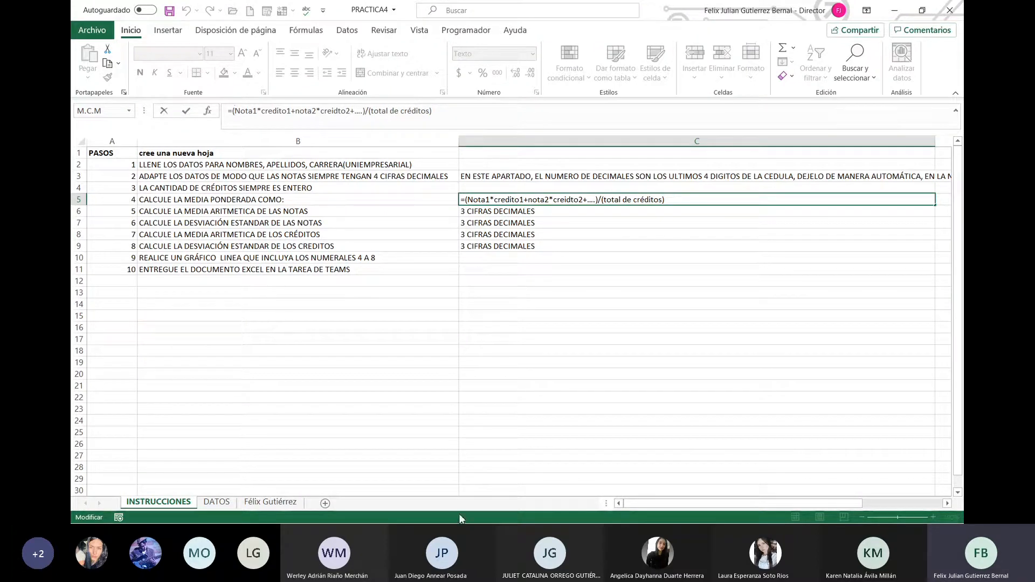
{"action": "left_click", "coordinate": [298, 495]}
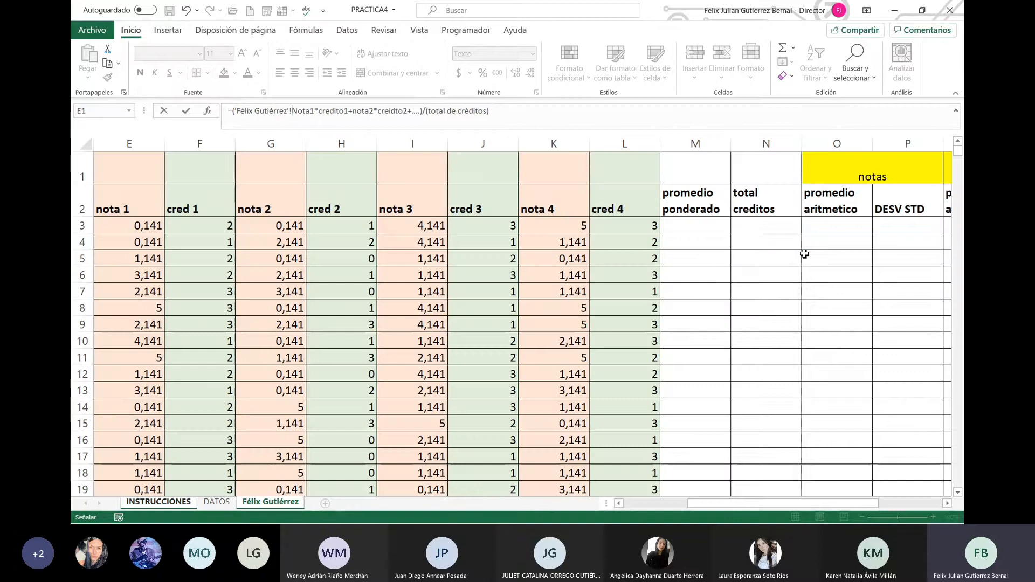
{"action": "left_click", "coordinate": [784, 222]}
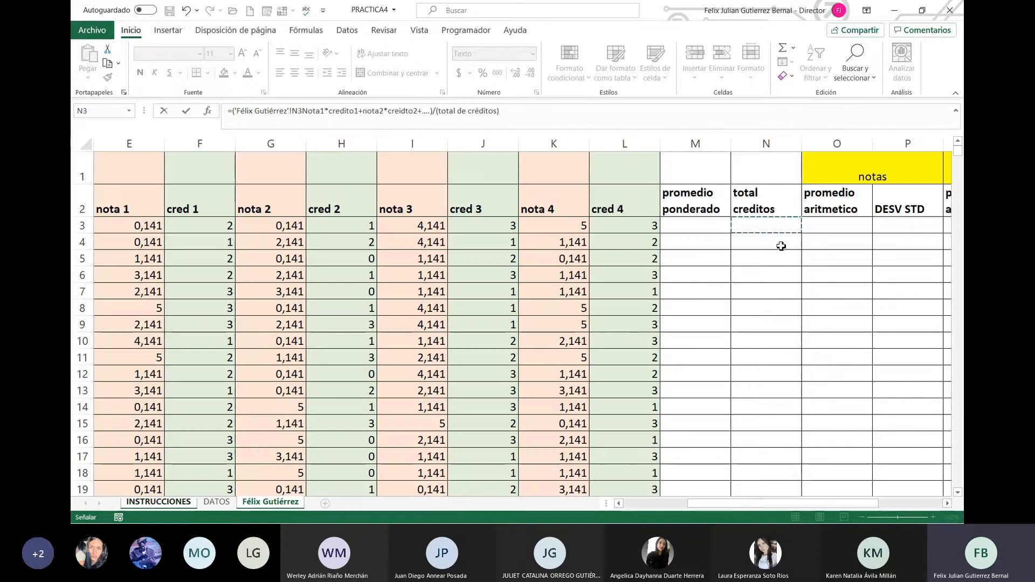
{"action": "key", "text": "Escape"}
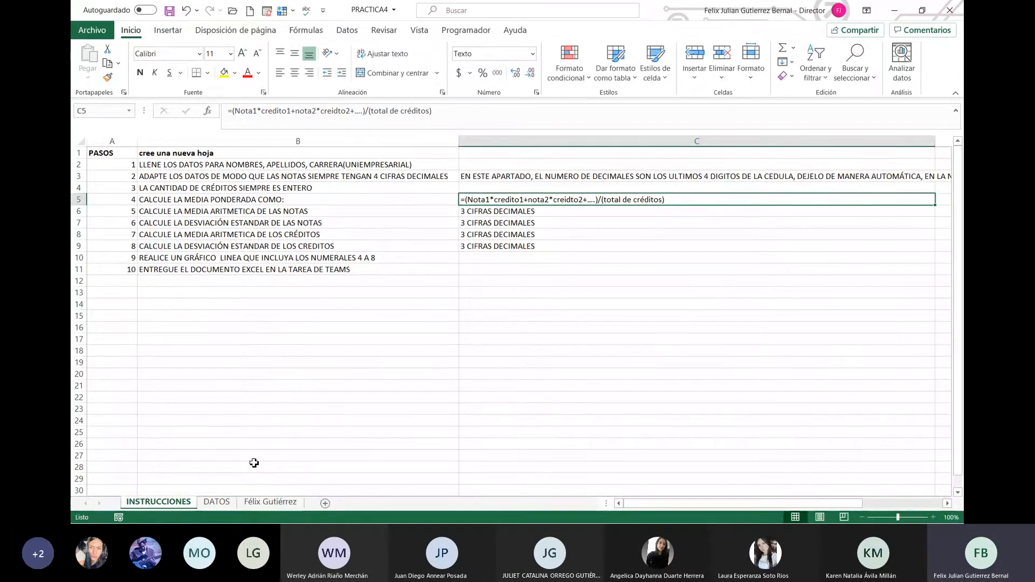
On the personal sheet, enter the first student's total credits in N3 as =SUMA(F3;H3;J3;L3).
{"action": "left_click", "coordinate": [271, 502]}
{"action": "left_click", "coordinate": [771, 225]}
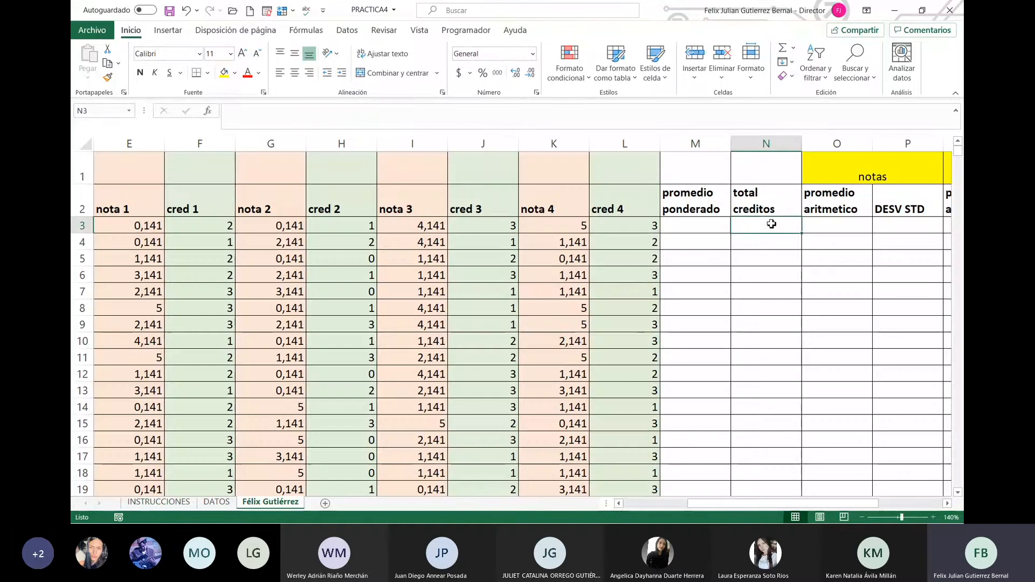
{"action": "type", "text": "="}
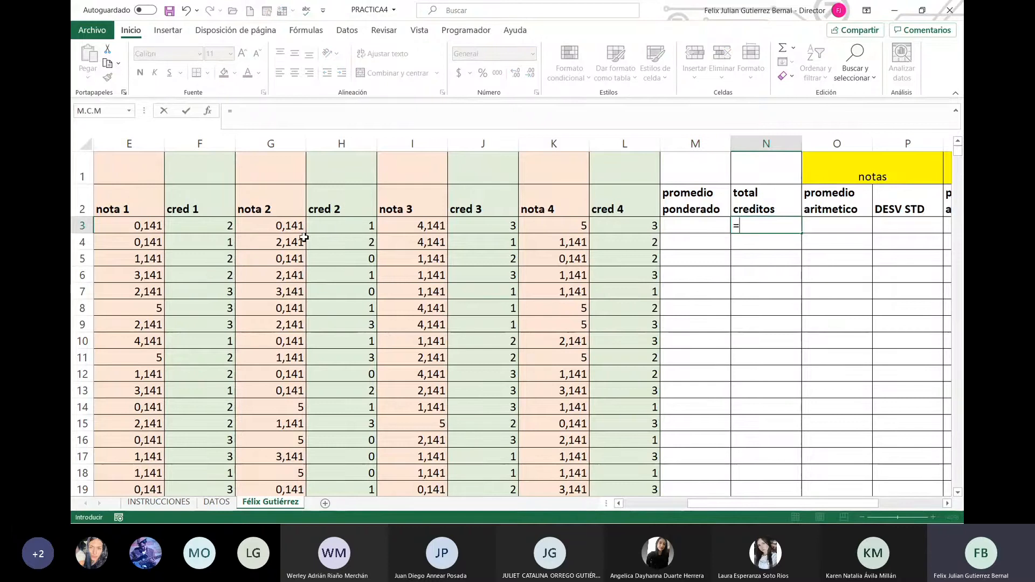
{"action": "type", "text": "SUMA("}
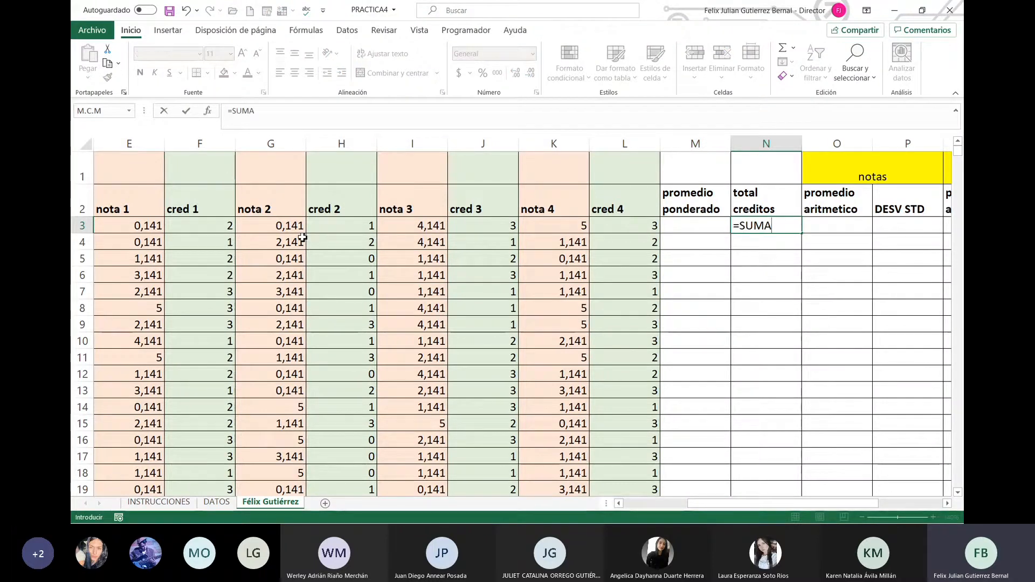
{"action": "left_click", "coordinate": [203, 227]}
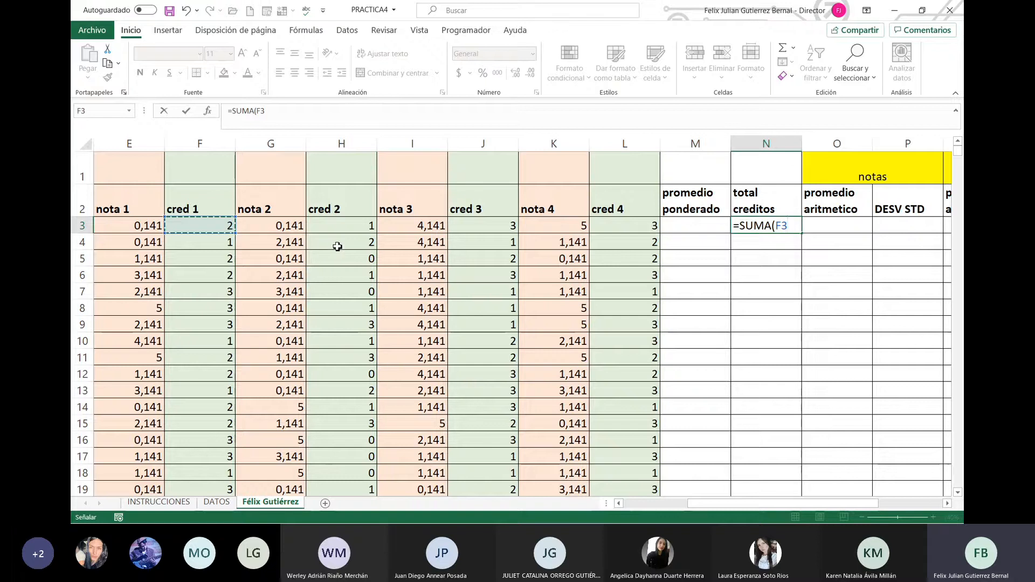
{"action": "type", "text": ";"}
{"action": "left_click", "coordinate": [351, 225]}
{"action": "type", "text": ";"}
{"action": "left_click", "coordinate": [497, 226]}
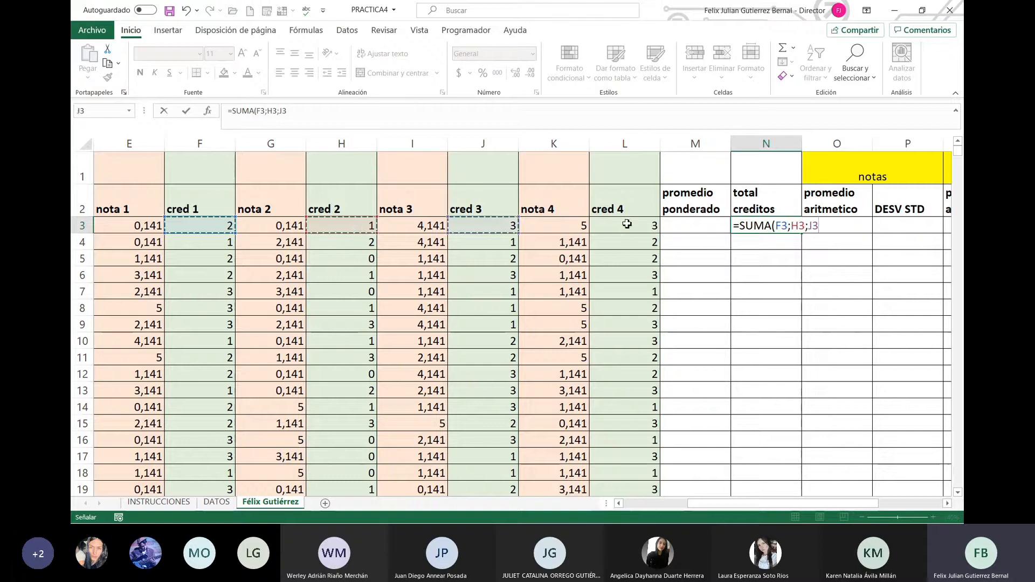
{"action": "type", "text": ";"}
{"action": "left_click", "coordinate": [627, 224]}
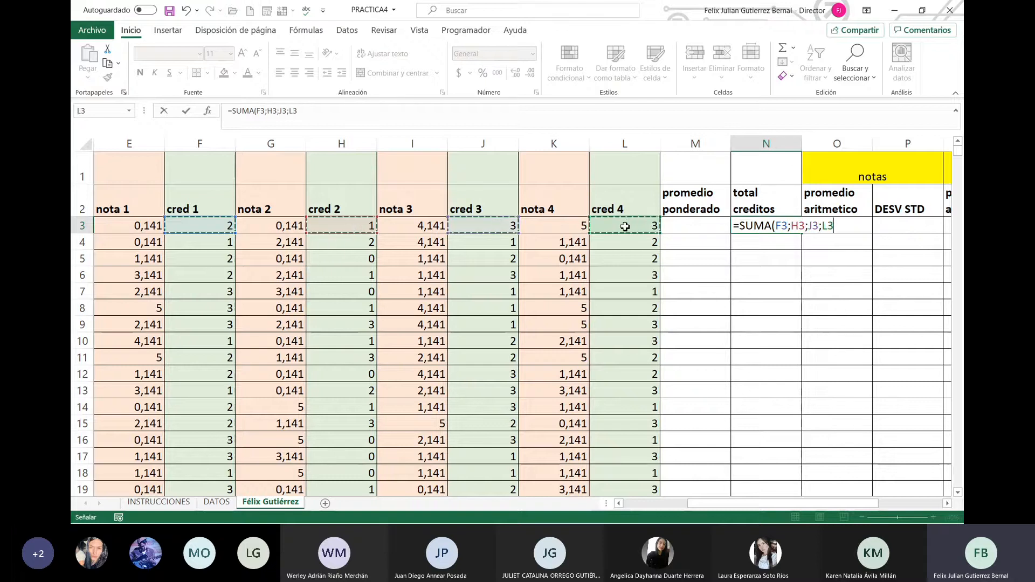
{"action": "type", "text": ")"}
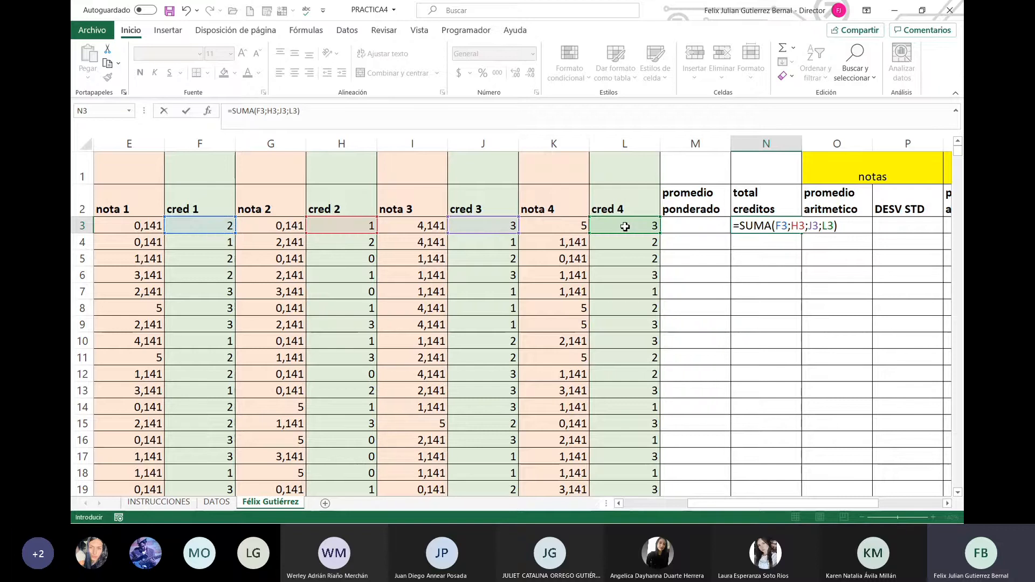
{"action": "key", "text": "ctrl+Return"}
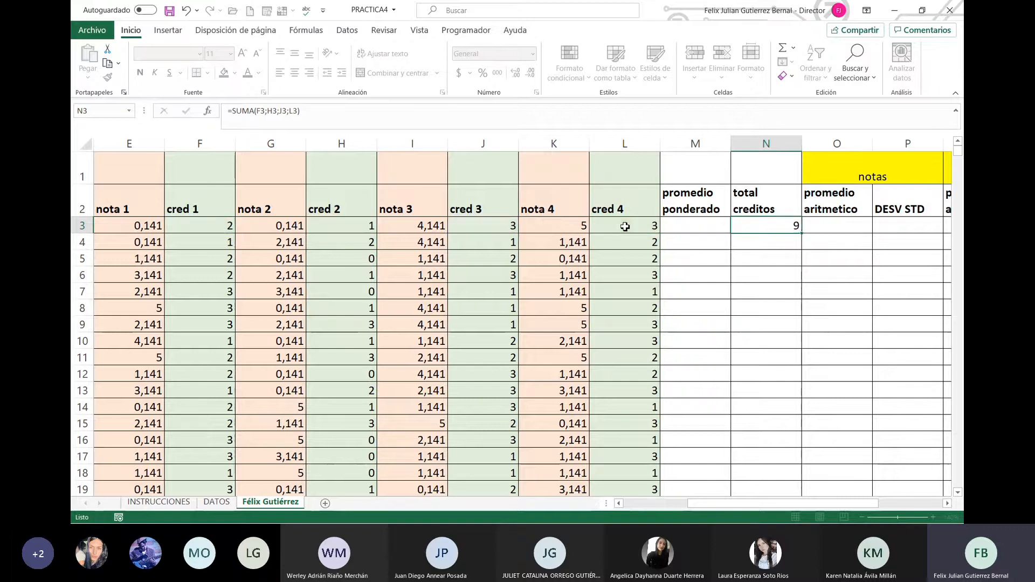
Fill the total credits formula from N3 down to the last student in row 102 and check the column.
{"action": "double_click", "coordinate": [803, 232]}
{"action": "scroll", "coordinate": [765, 289], "scroll_direction": "down", "scroll_amount": 18}
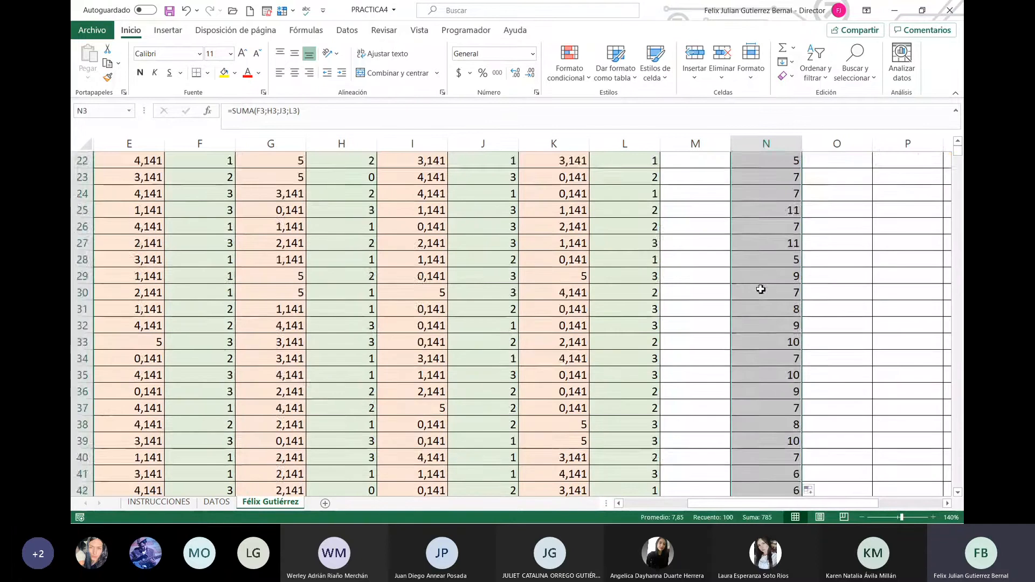
{"action": "scroll", "coordinate": [766, 289], "scroll_direction": "down", "scroll_amount": 17}
{"action": "scroll", "coordinate": [781, 286], "scroll_direction": "up", "scroll_amount": 8}
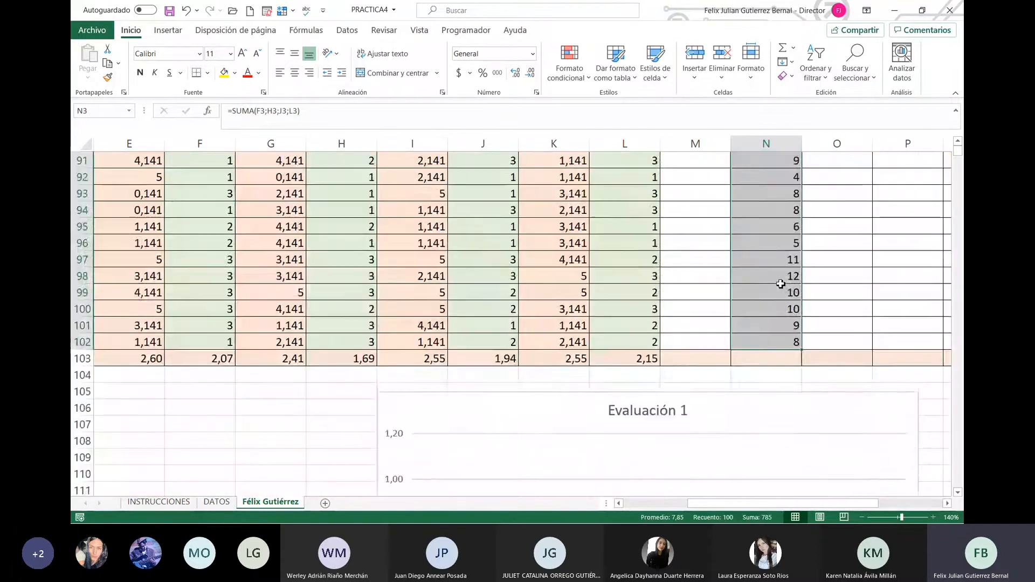
{"action": "scroll", "coordinate": [782, 284], "scroll_direction": "up", "scroll_amount": 20}
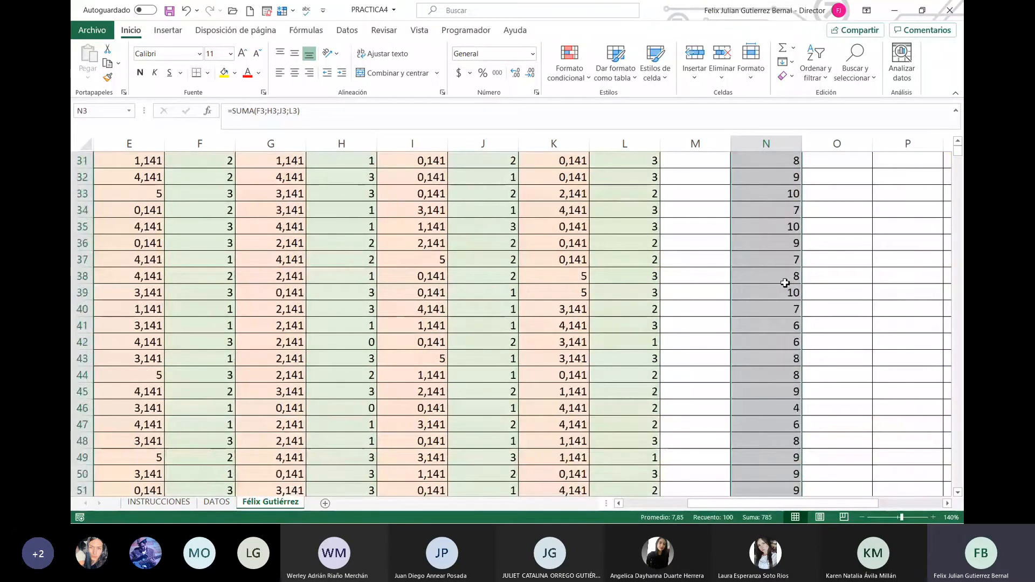
Start the promedio ponderado formula in M3 as empty parentheses divided by the total credits, =()/N3.
{"action": "left_click", "coordinate": [718, 231]}
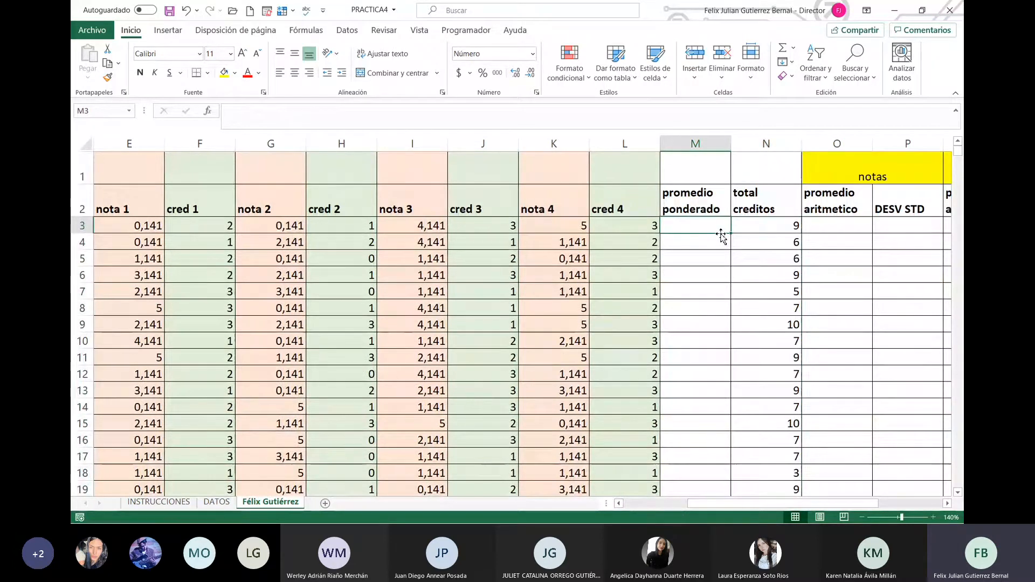
{"action": "type", "text": "="}
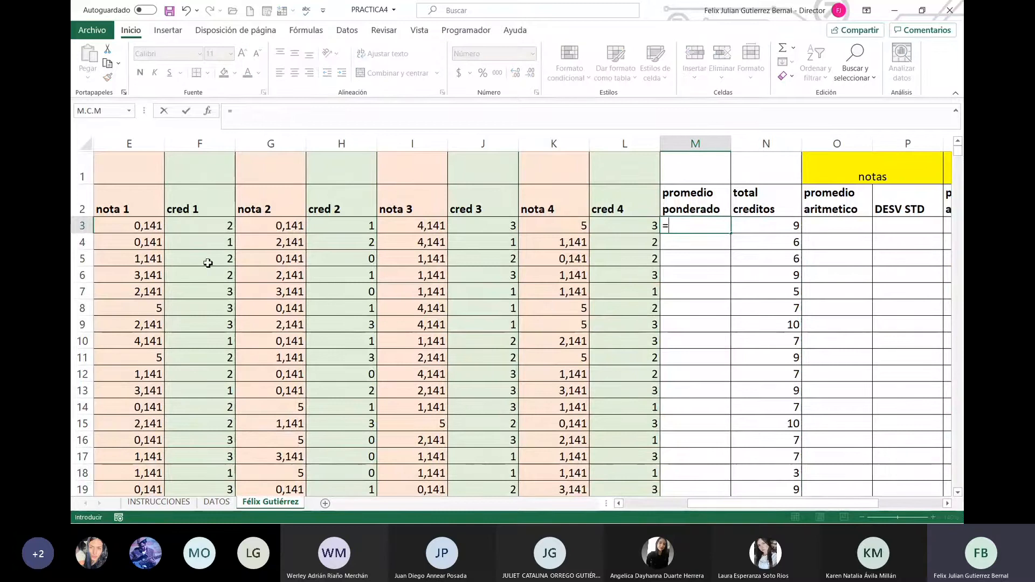
{"action": "type", "text": "("}
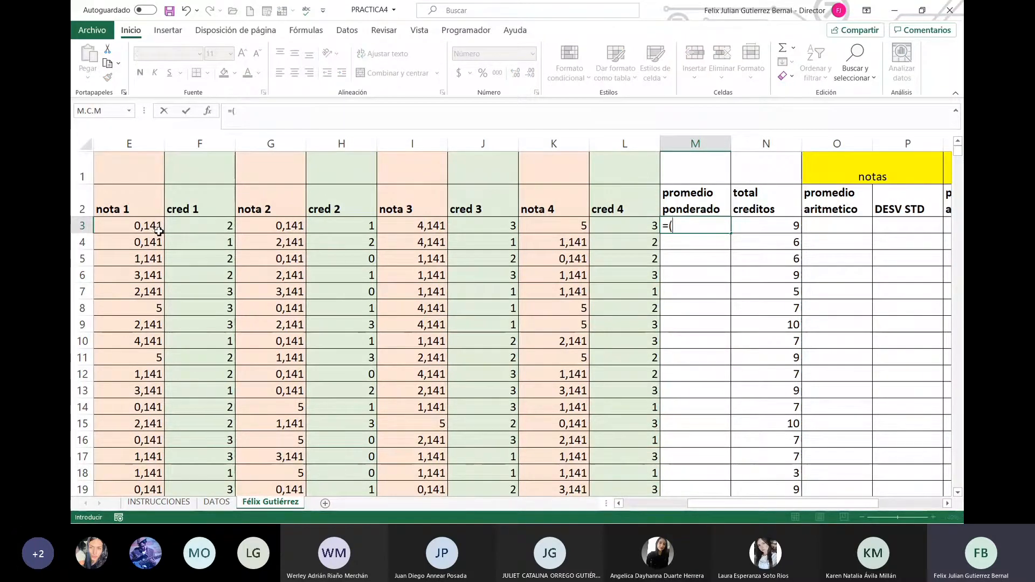
{"action": "type", "text": ")/"}
{"action": "left_click", "coordinate": [763, 232]}
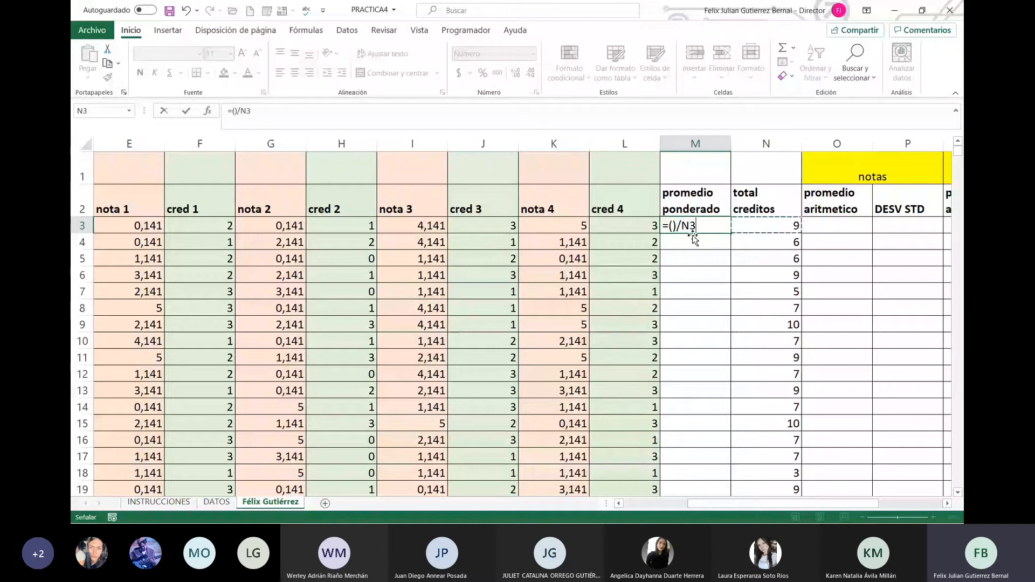
{"action": "left_click", "coordinate": [674, 225]}
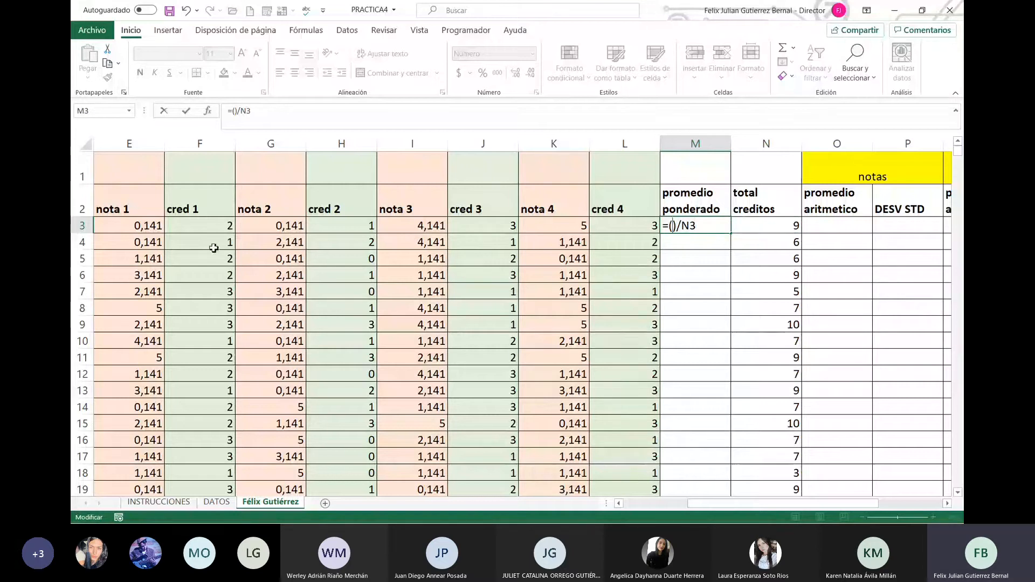
Inside the parentheses of the M3 formula, add the first two grade-by-credit products, E3*F3+G3*H3.
{"action": "left_click", "coordinate": [155, 229]}
{"action": "type", "text": "*"}
{"action": "left_click", "coordinate": [207, 225]}
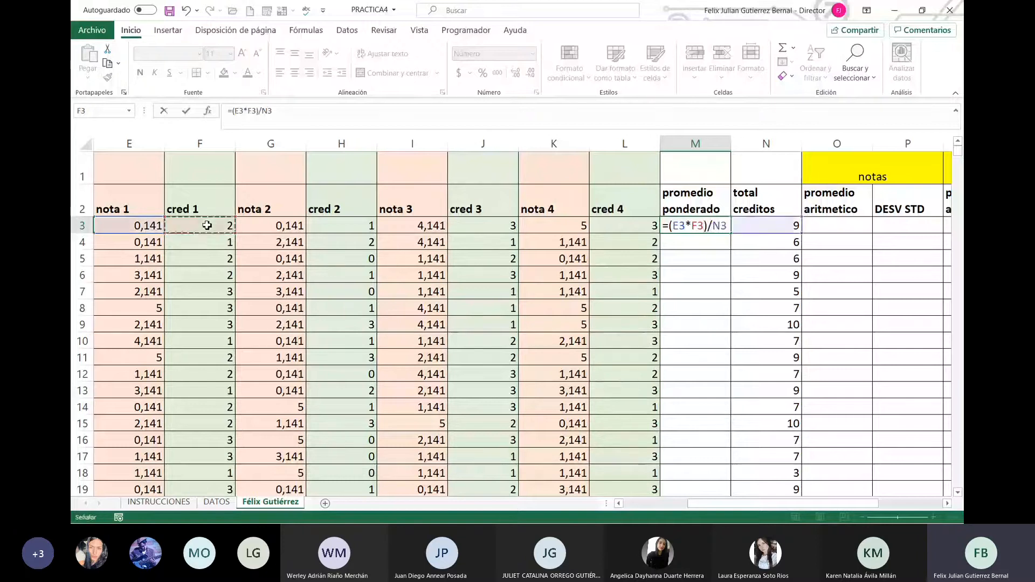
{"action": "type", "text": "+"}
{"action": "left_click", "coordinate": [256, 224]}
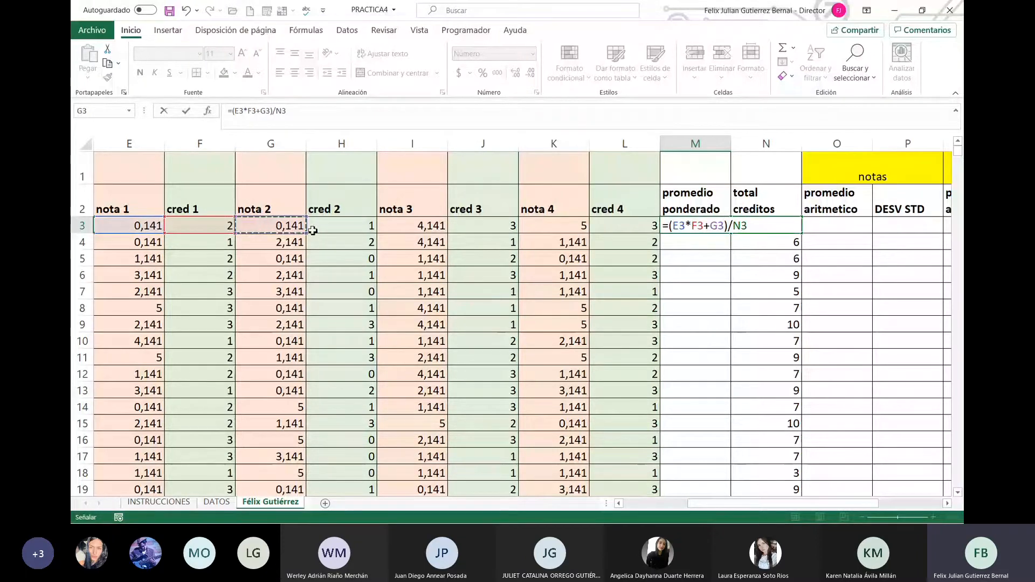
{"action": "type", "text": "*"}
{"action": "left_click", "coordinate": [345, 226]}
Add the products I3*J3 and K3*L3 to complete M3 as =(E3*F3+G3*H3+I3*J3+K3*L3)/N3.
{"action": "type", "text": "+"}
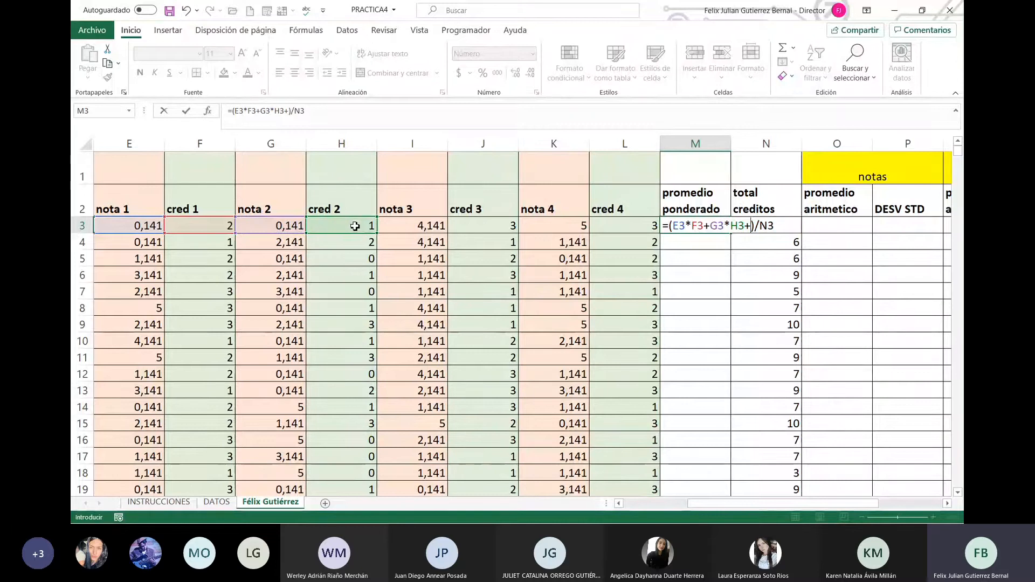
{"action": "left_click", "coordinate": [406, 226]}
{"action": "type", "text": "*"}
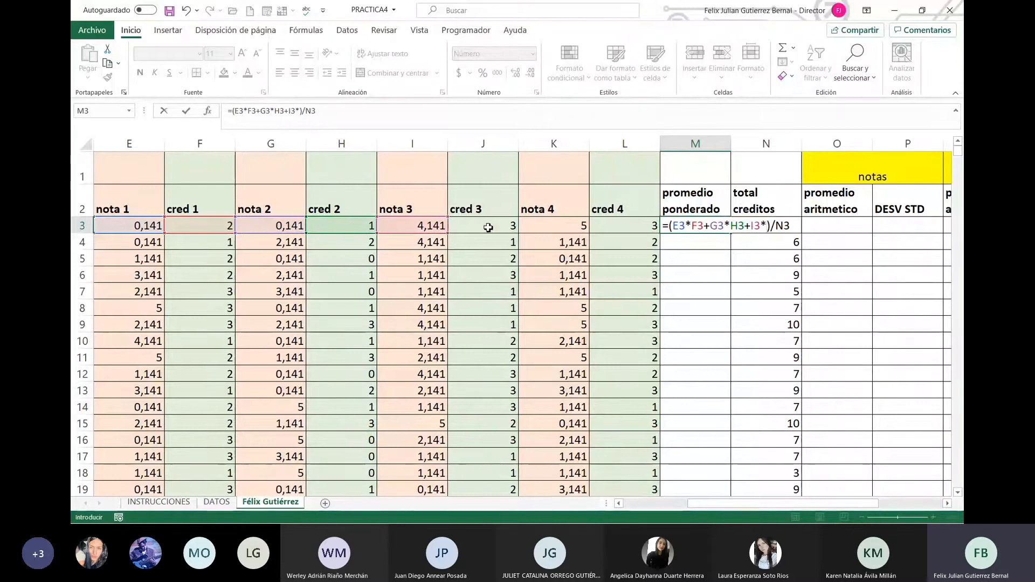
{"action": "left_click", "coordinate": [488, 227]}
{"action": "type", "text": "+"}
{"action": "left_click", "coordinate": [535, 226]}
{"action": "type", "text": "*"}
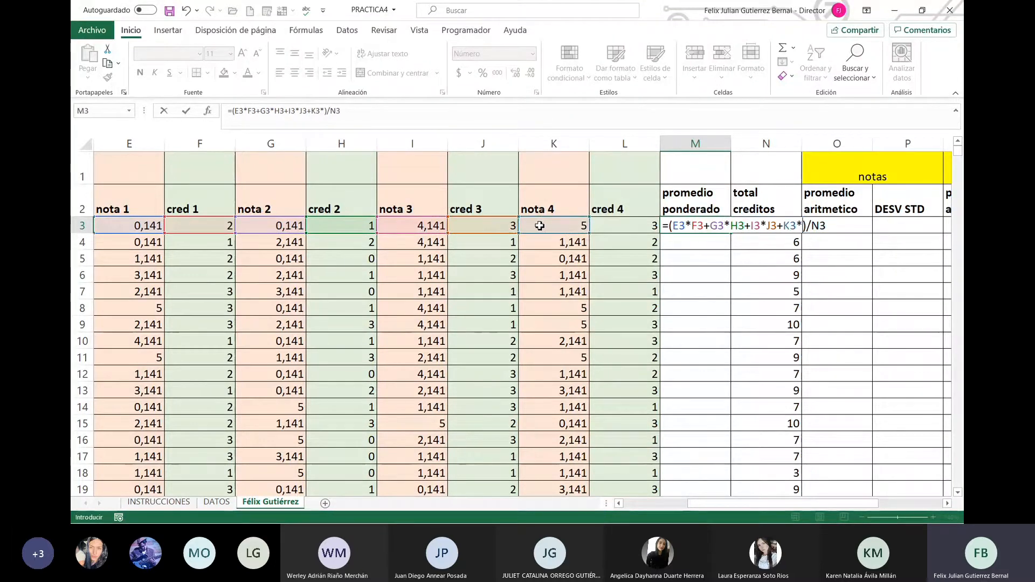
{"action": "left_click", "coordinate": [620, 224]}
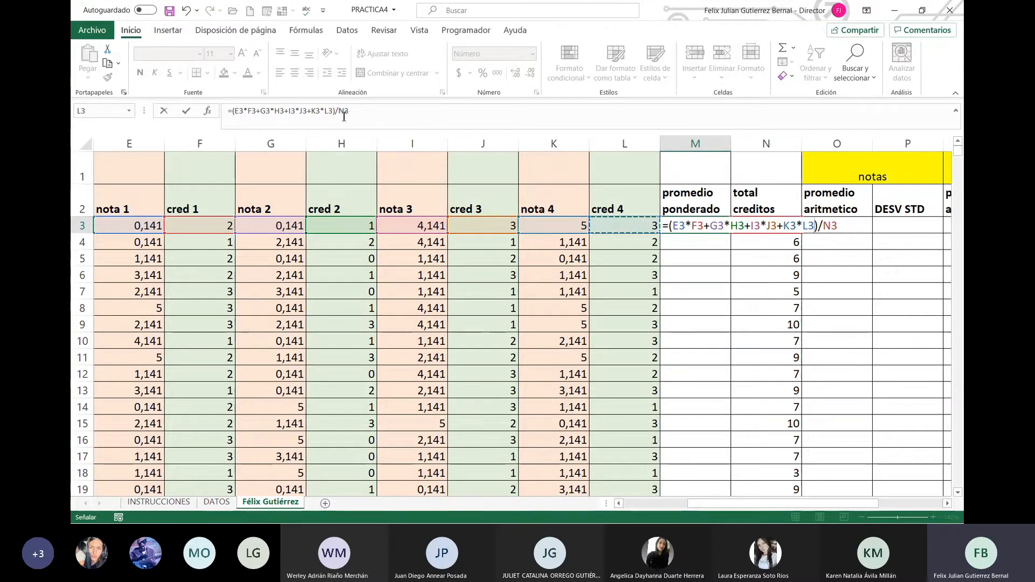
{"action": "left_click", "coordinate": [378, 111]}
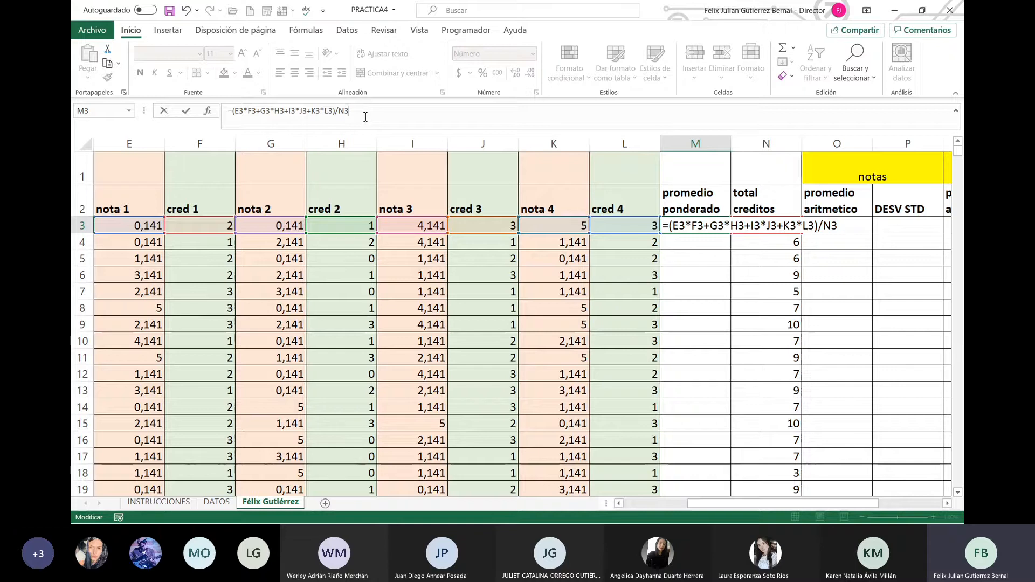
{"action": "key", "text": "Return"}
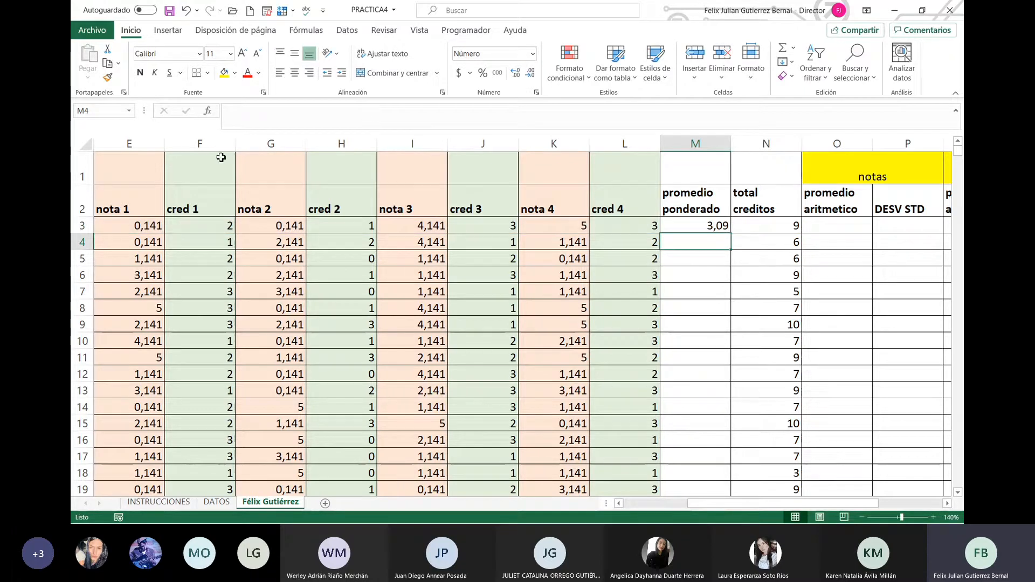
Fill the weighted-average formula from M3 down to row 102 and check the promedio ponderado column.
{"action": "left_click", "coordinate": [724, 225]}
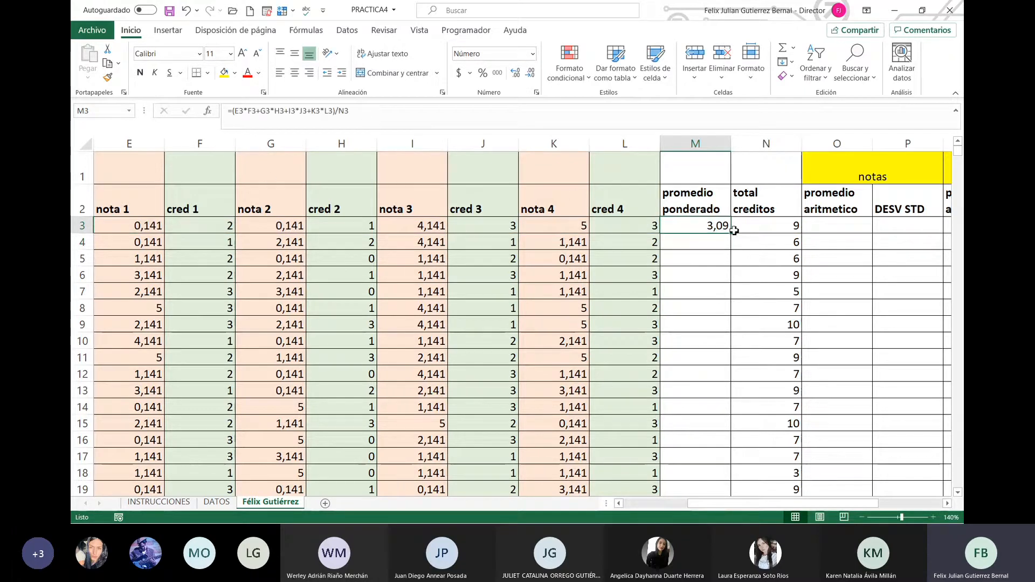
{"action": "double_click", "coordinate": [732, 236]}
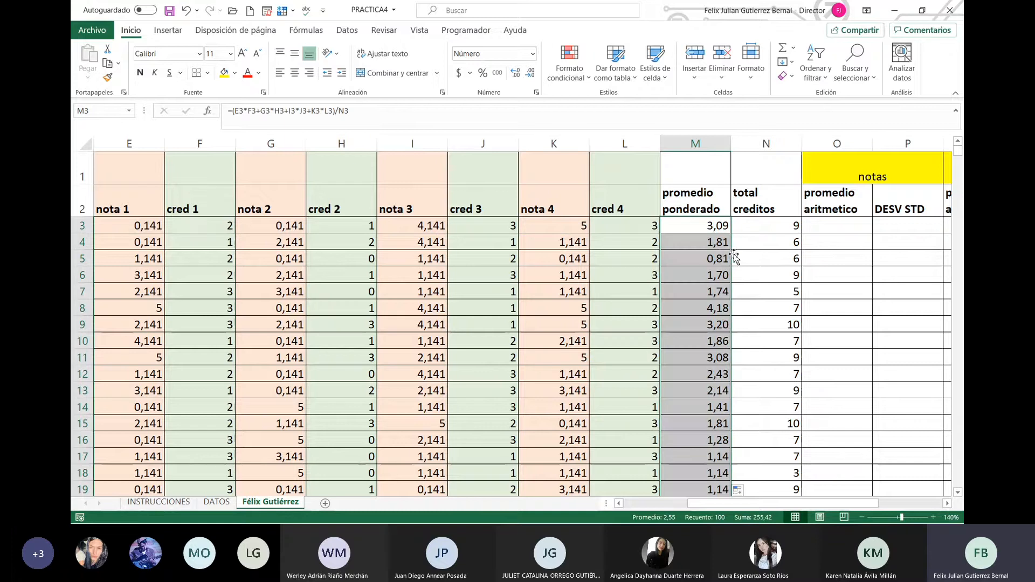
{"action": "scroll", "coordinate": [738, 258], "scroll_direction": "down", "scroll_amount": 5}
{"action": "scroll", "coordinate": [738, 257], "scroll_direction": "down", "scroll_amount": 20}
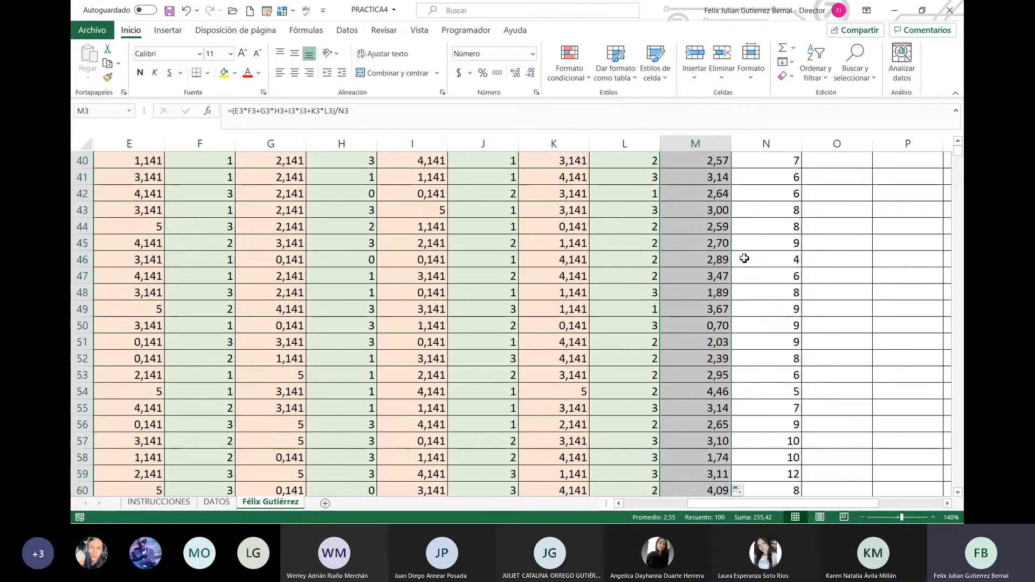
{"action": "scroll", "coordinate": [748, 262], "scroll_direction": "down", "scroll_amount": 4}
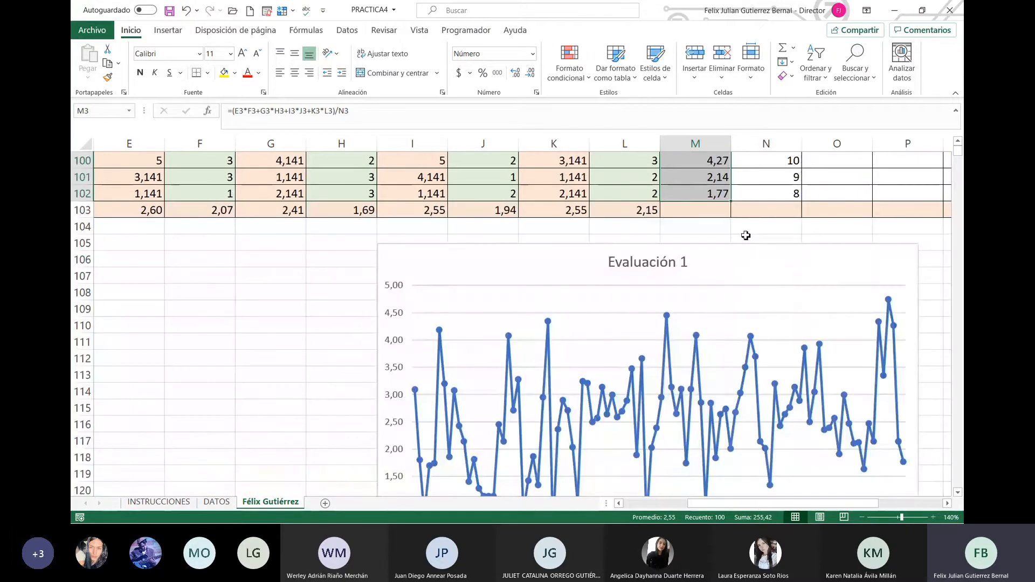
{"action": "scroll", "coordinate": [744, 245], "scroll_direction": "up", "scroll_amount": 19}
{"action": "scroll", "coordinate": [749, 249], "scroll_direction": "up", "scroll_amount": 14}
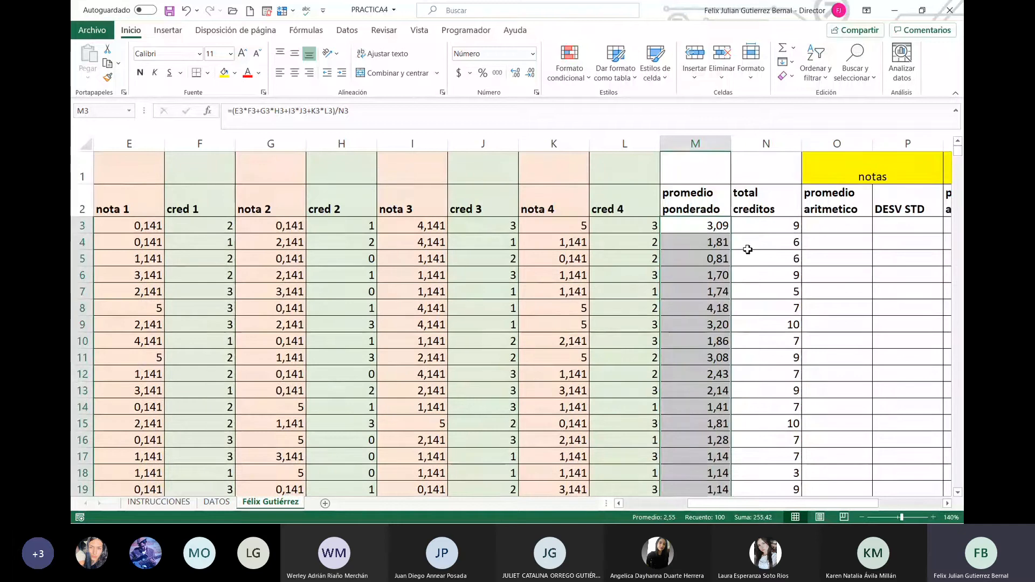
Consult the decimals requested on the INSTRUCCIONES sheet and show the promedio ponderado values in M3:M102 with three decimals.
{"action": "left_click", "coordinate": [217, 503]}
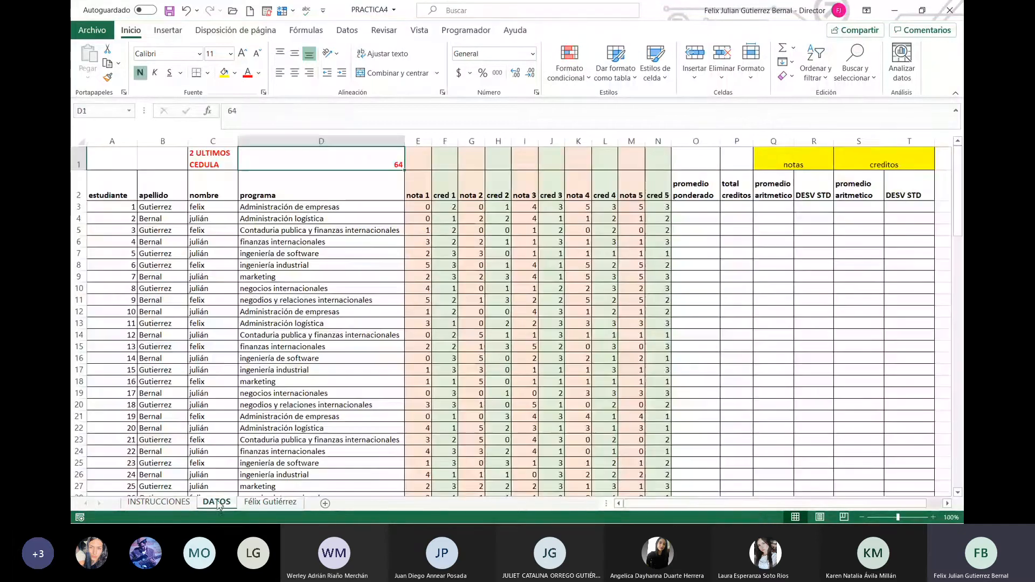
{"action": "left_click", "coordinate": [159, 502]}
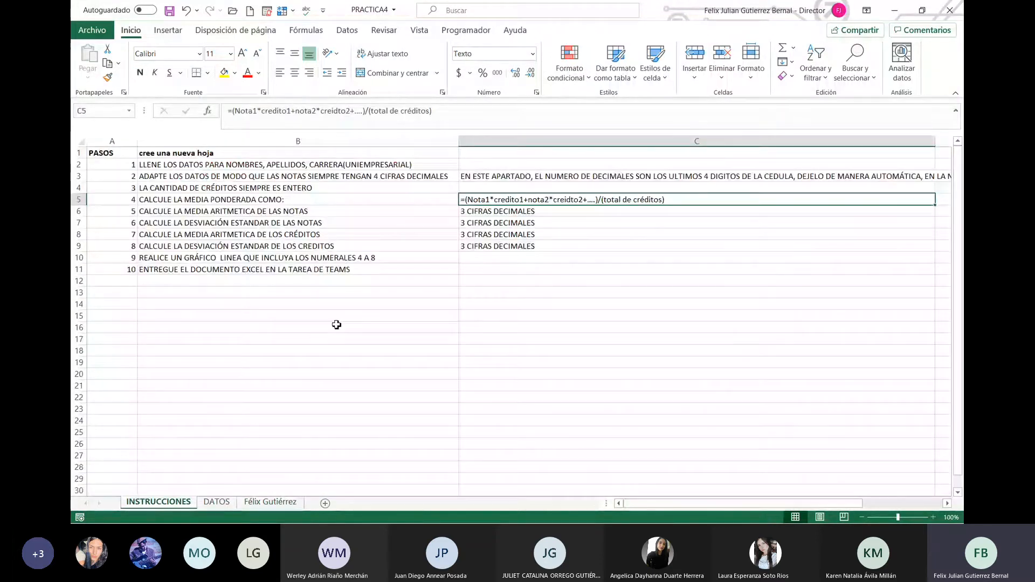
{"action": "left_click", "coordinate": [270, 213]}
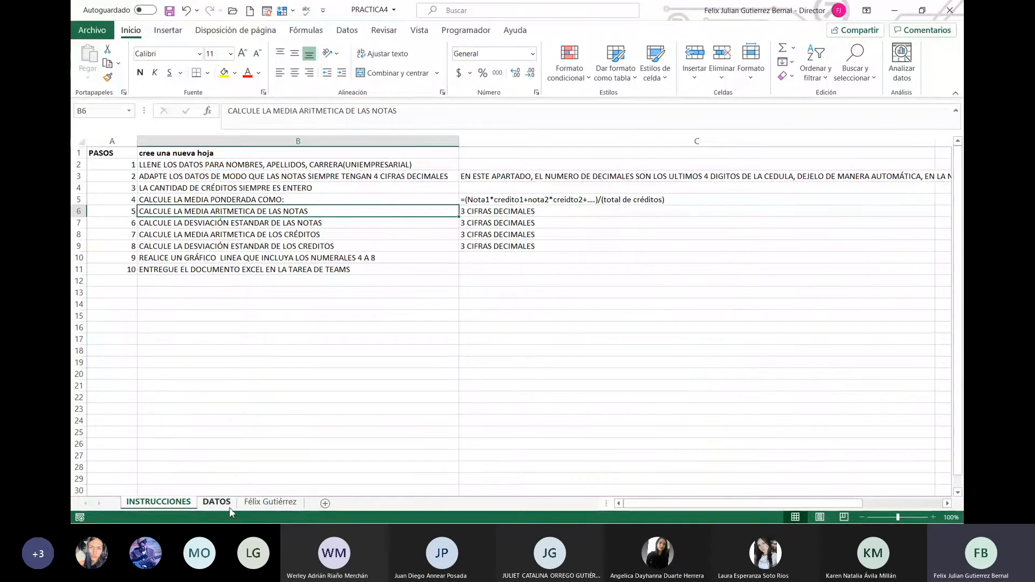
{"action": "left_click", "coordinate": [268, 503]}
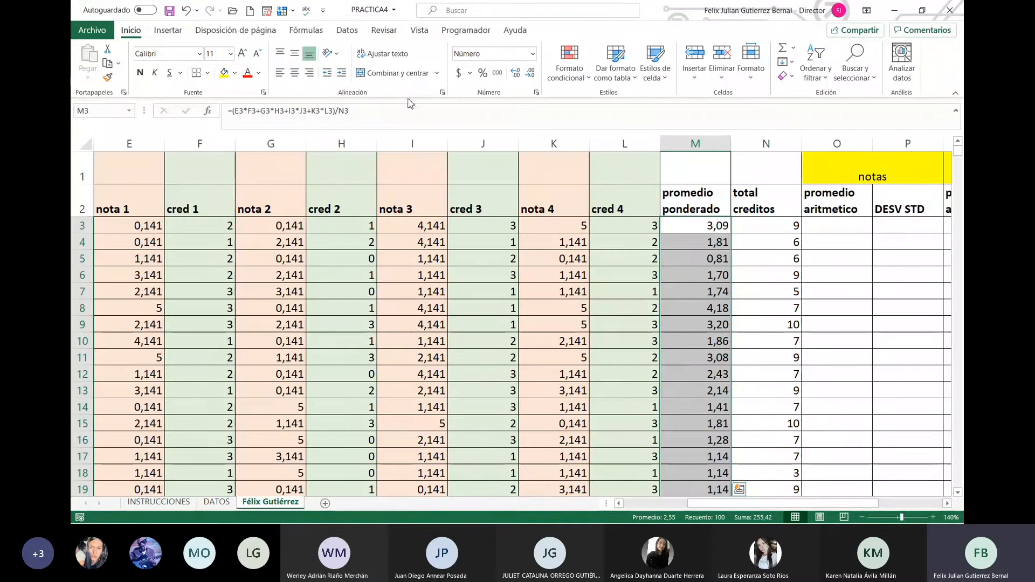
{"action": "left_click", "coordinate": [528, 76]}
{"action": "left_click", "coordinate": [515, 73]}
{"action": "left_click", "coordinate": [515, 72]}
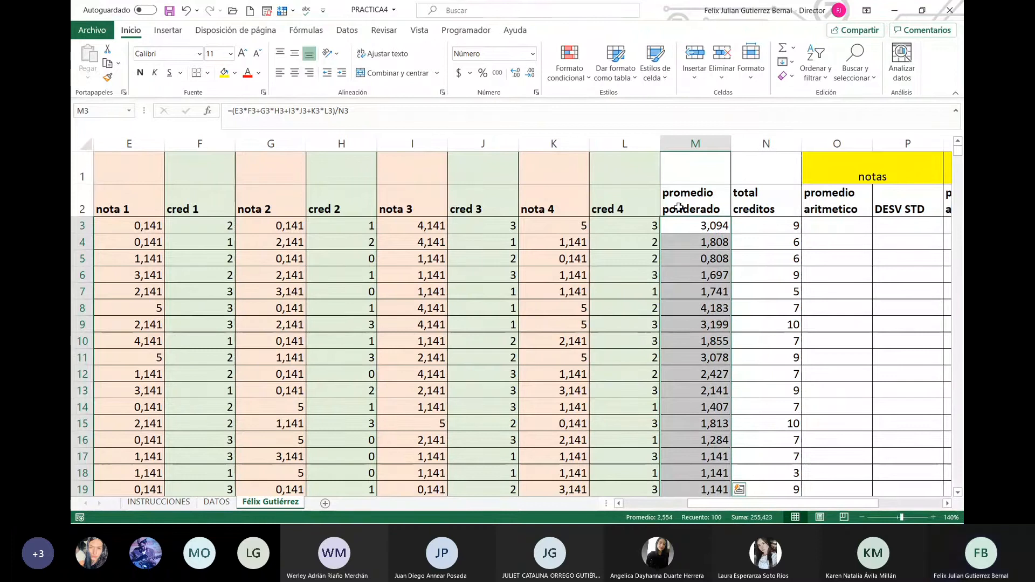
{"action": "left_click", "coordinate": [777, 230]}
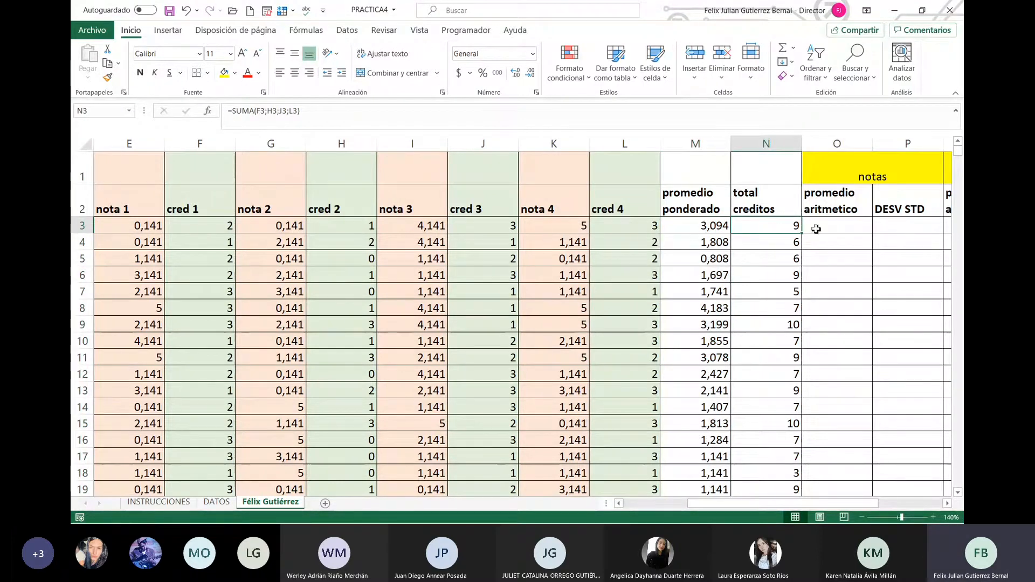
Enter =PROMEDIO(E3;G3;I3;K3) in O3 as the promedio aritmetico of the four notas.
{"action": "left_click", "coordinate": [844, 222]}
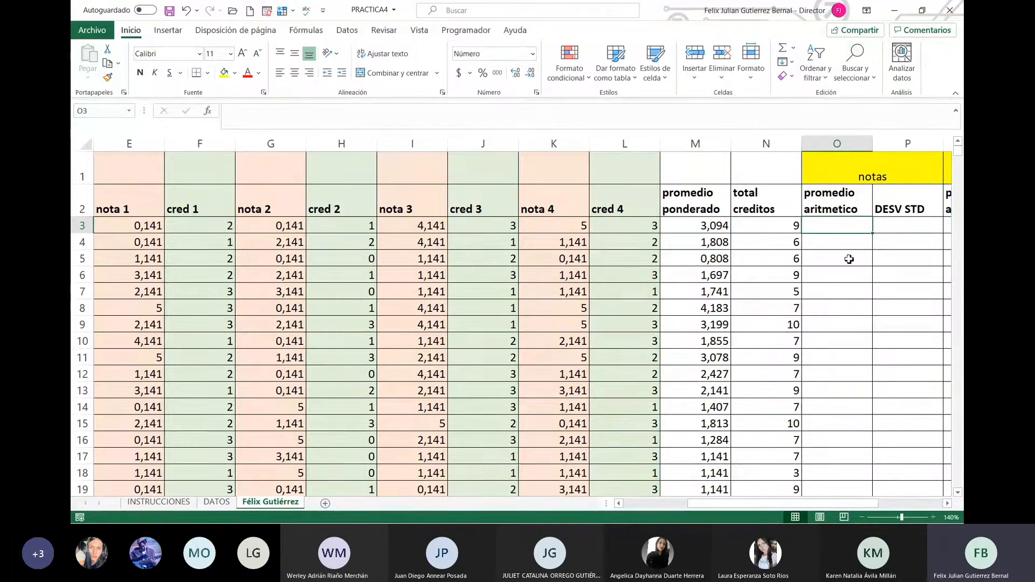
{"action": "type", "text": "="}
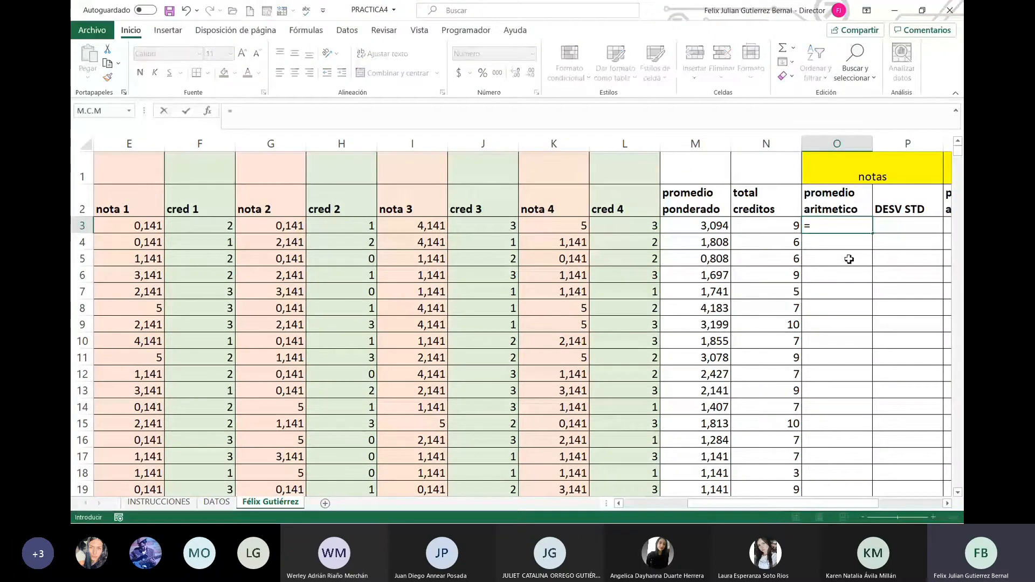
{"action": "type", "text": "PROMEDIO("}
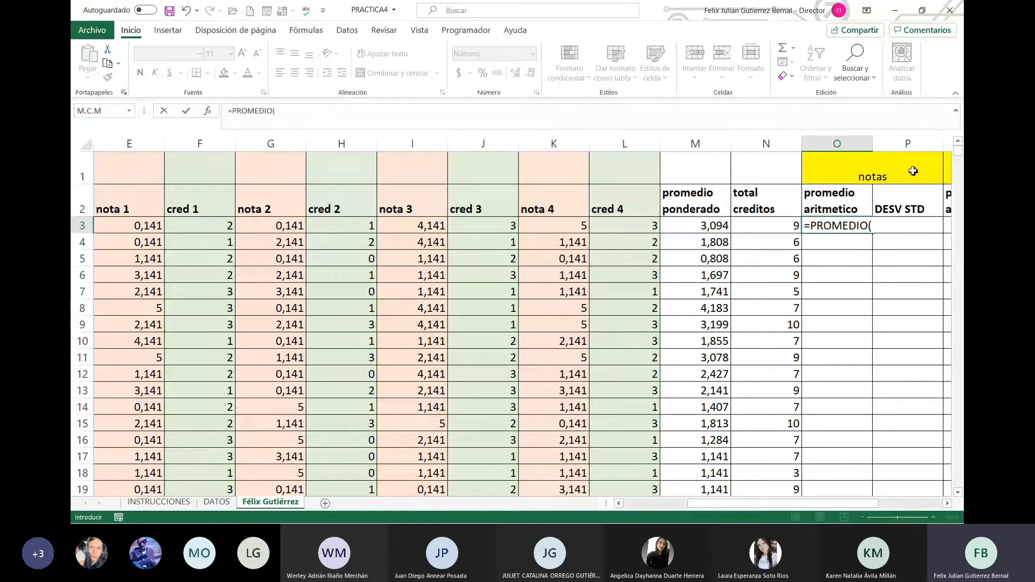
{"action": "left_click", "coordinate": [149, 228]}
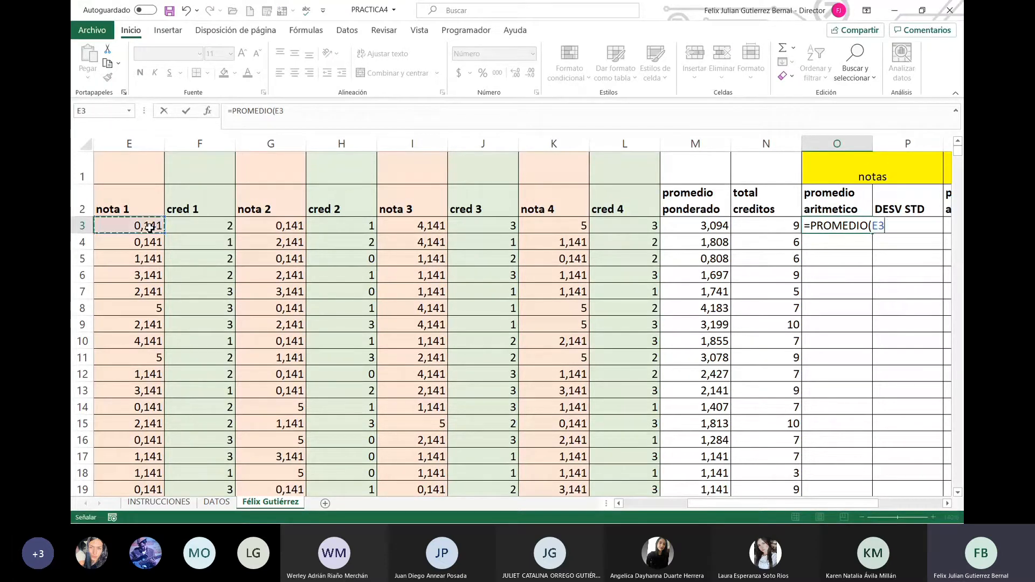
{"action": "left_click", "coordinate": [291, 226], "text": "ctrl"}
{"action": "left_click", "coordinate": [418, 226], "text": "ctrl"}
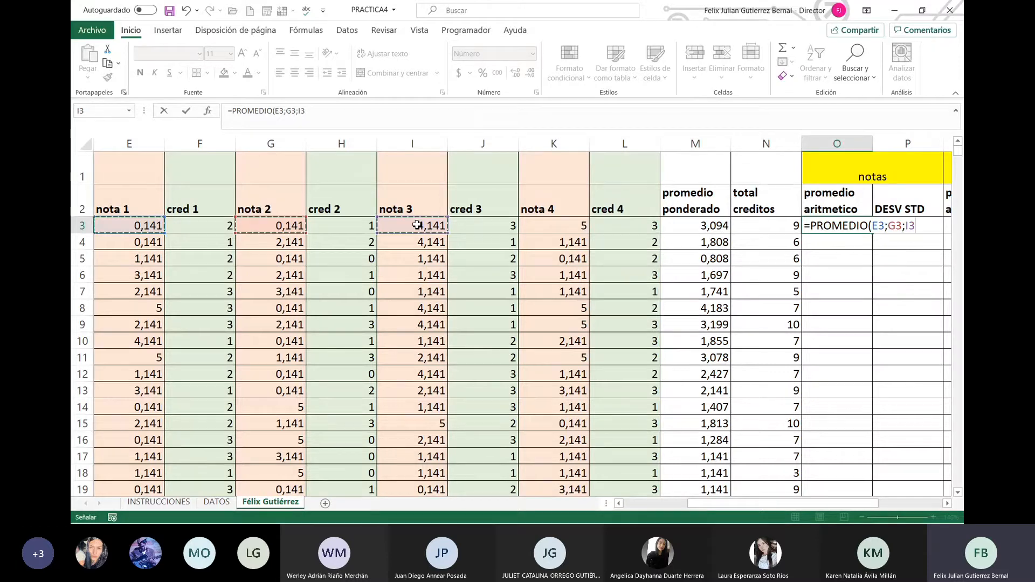
{"action": "left_click", "coordinate": [550, 226], "text": "ctrl"}
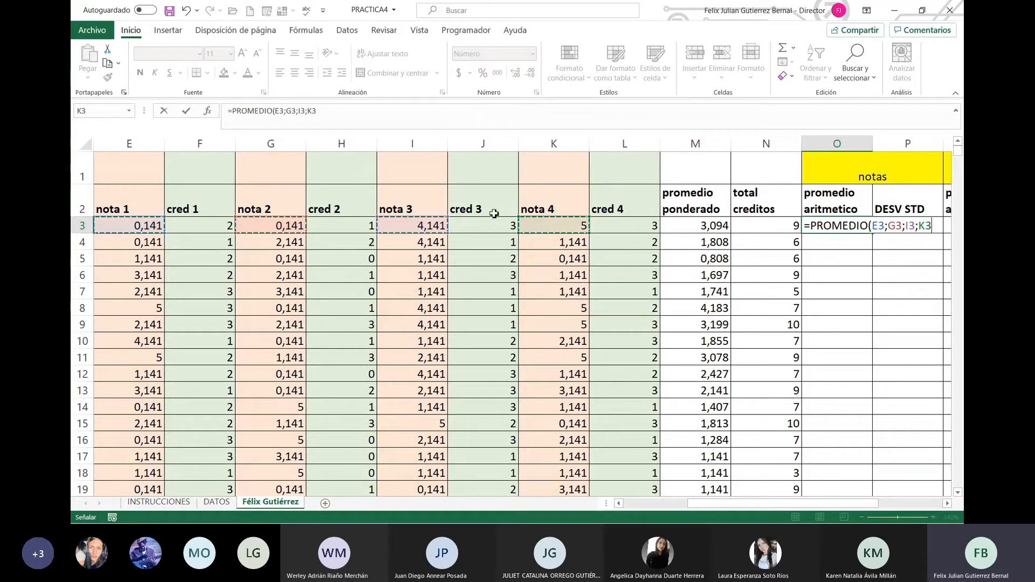
{"action": "left_click", "coordinate": [328, 111]}
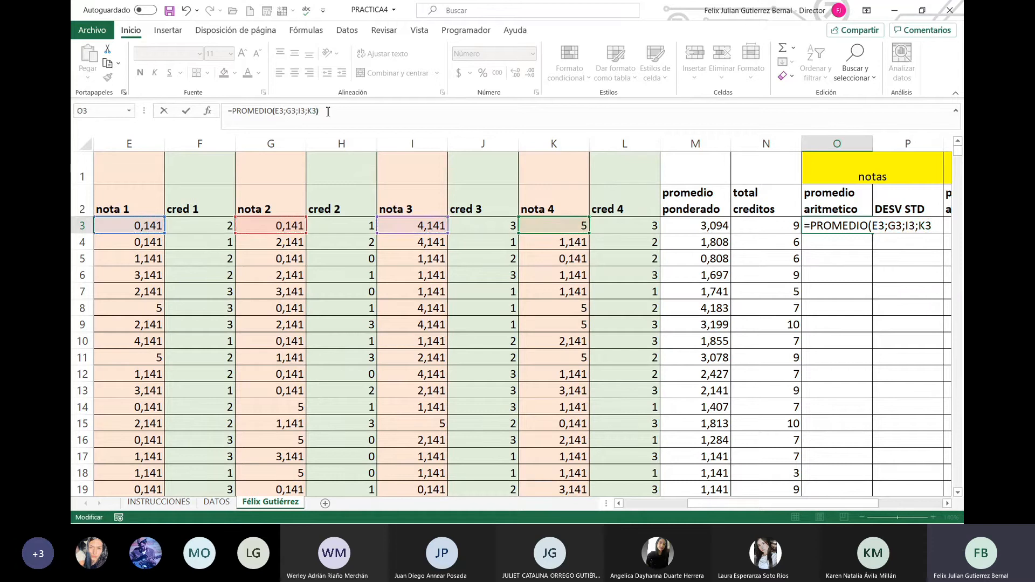
{"action": "key", "text": "Return"}
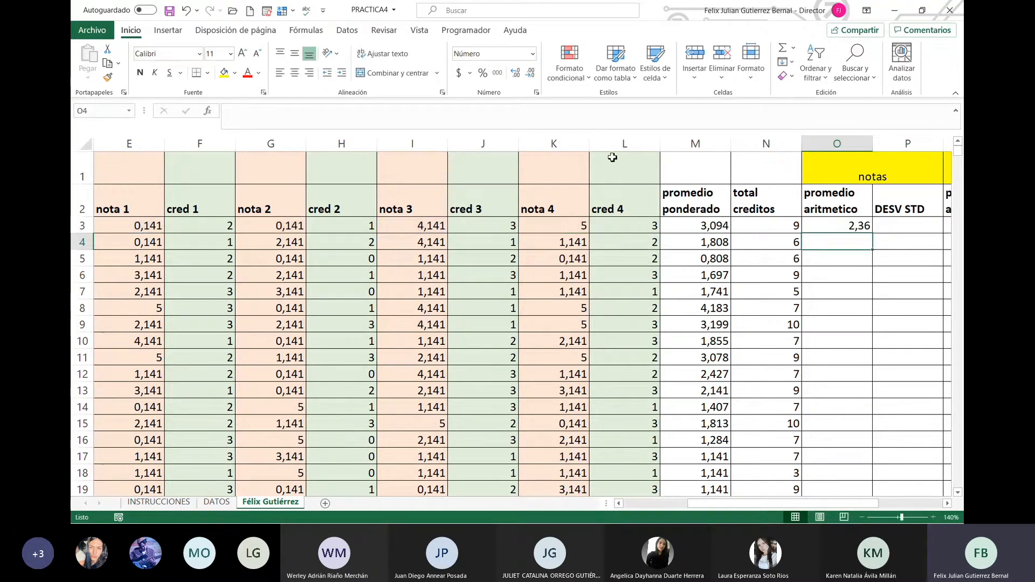
Fill the O3 grade average down to row 102 and show the column with three decimals.
{"action": "left_click", "coordinate": [864, 224]}
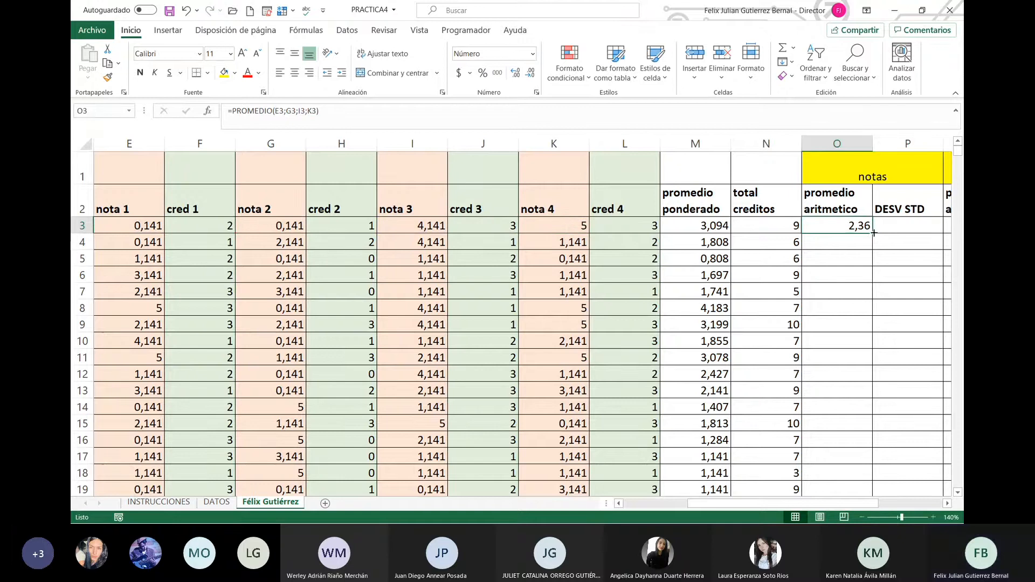
{"action": "double_click", "coordinate": [872, 234]}
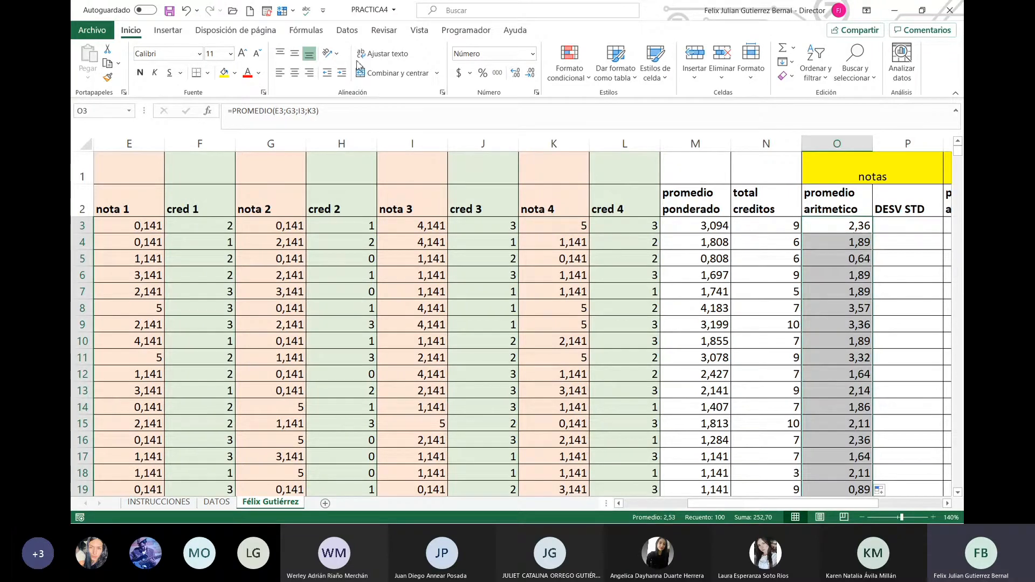
{"action": "left_click", "coordinate": [515, 76]}
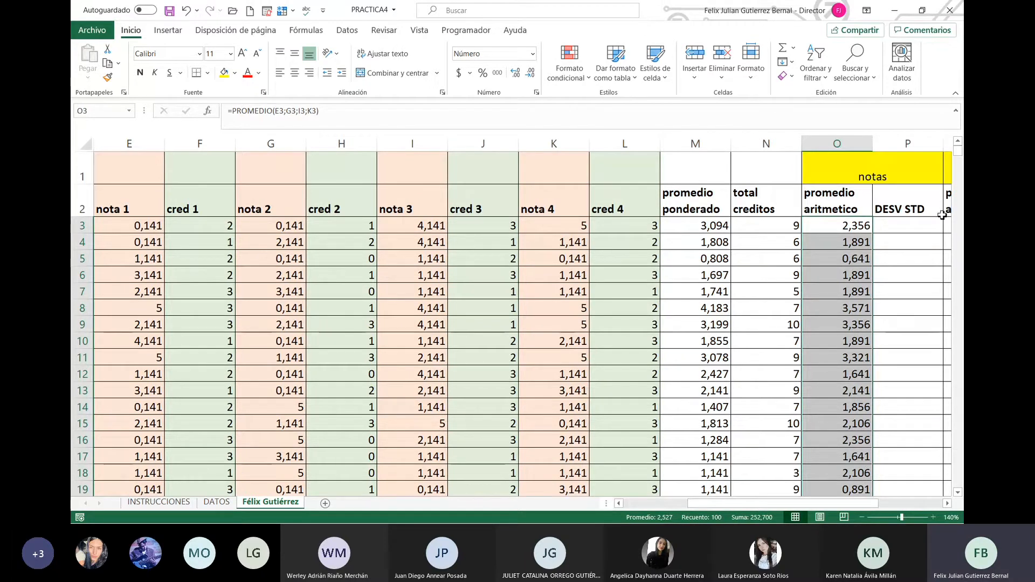
Enter =RAIZ(VAR(E3;G3;I3;K3)) in P3 as the DESV STD of the four notas.
{"action": "left_click", "coordinate": [908, 225]}
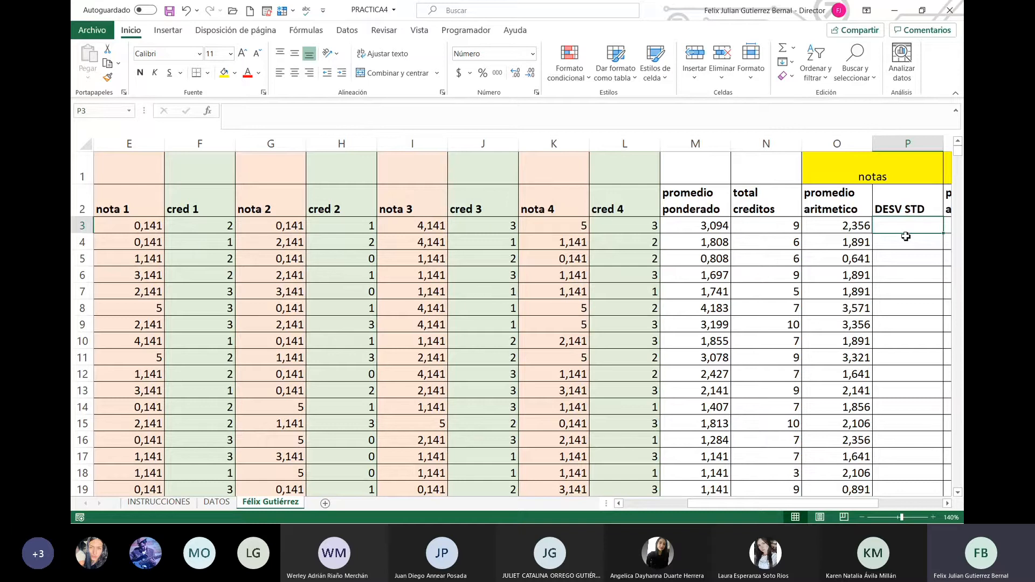
{"action": "left_click", "coordinate": [686, 120]}
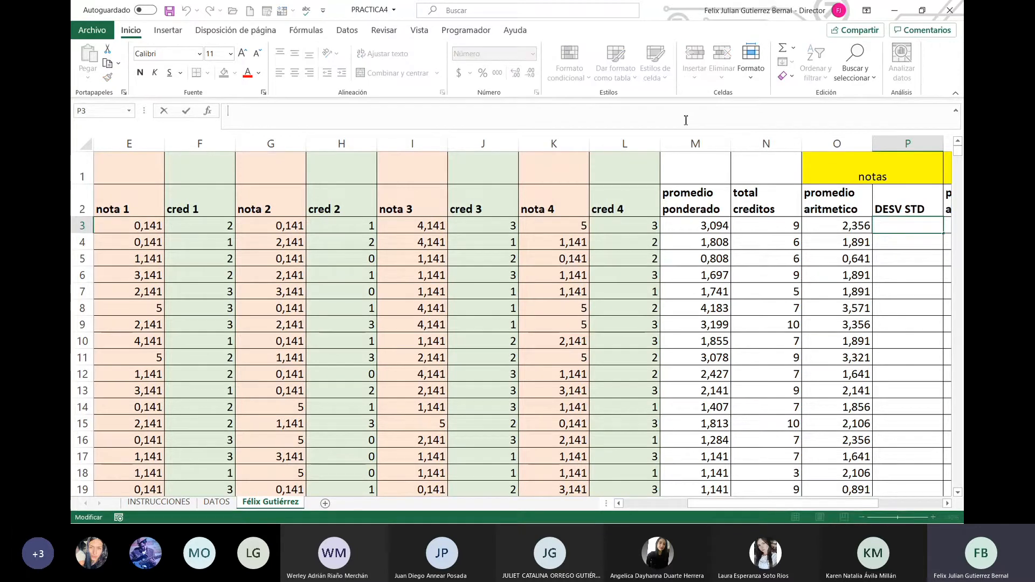
{"action": "type", "text": "=R"}
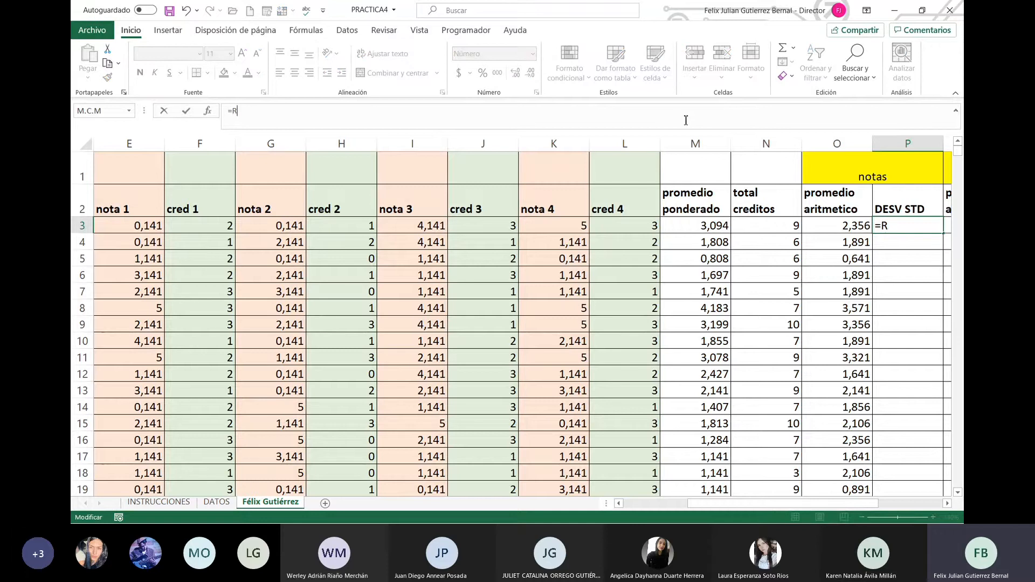
{"action": "type", "text": "AIZ(VAR("}
{"action": "left_click", "coordinate": [155, 226]}
{"action": "left_click", "coordinate": [290, 226], "text": "ctrl"}
{"action": "left_click", "coordinate": [413, 225], "text": "ctrl"}
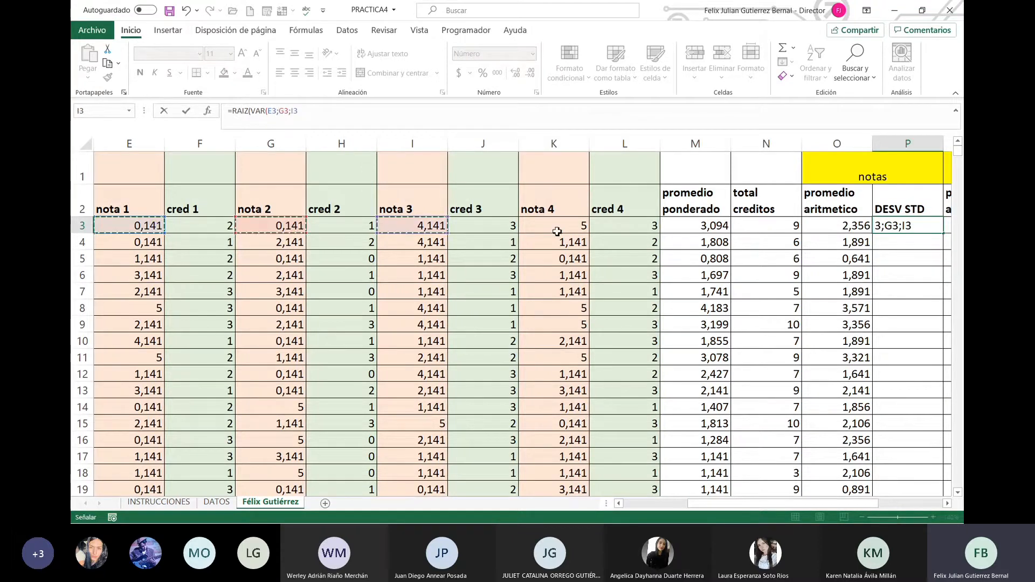
{"action": "left_click", "coordinate": [557, 232], "text": "ctrl"}
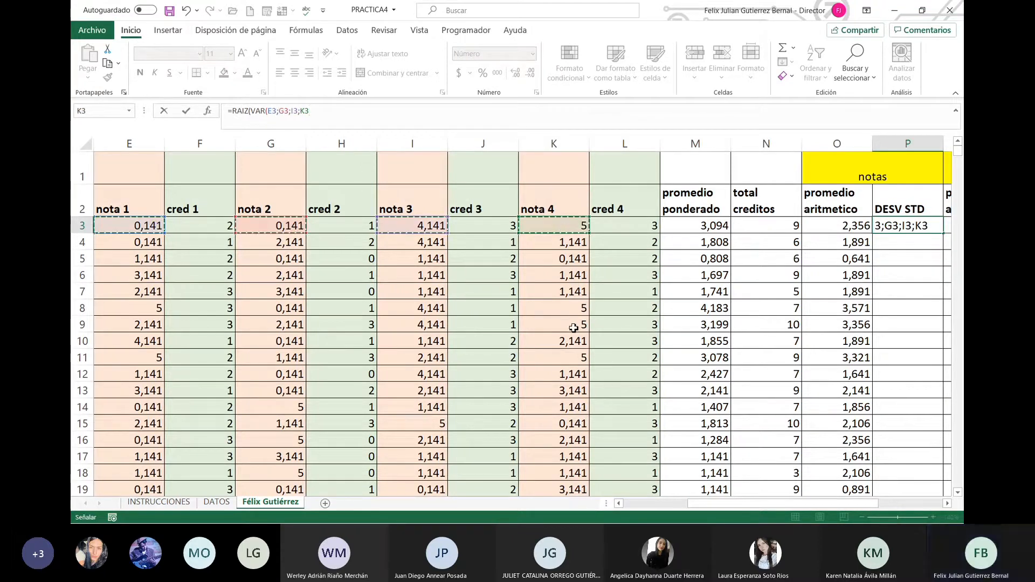
{"action": "type", "text": ")"}
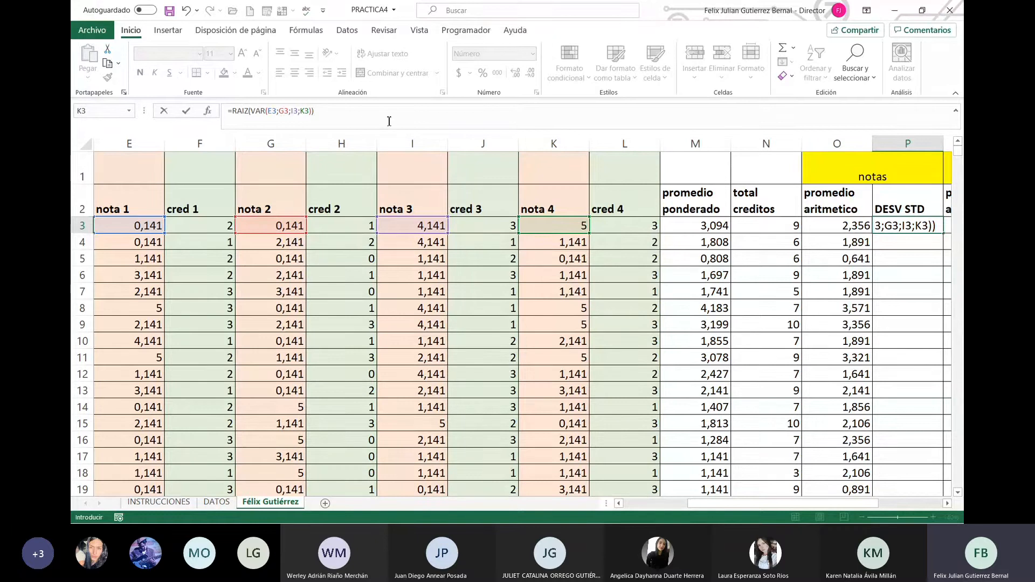
{"action": "key", "text": "Return"}
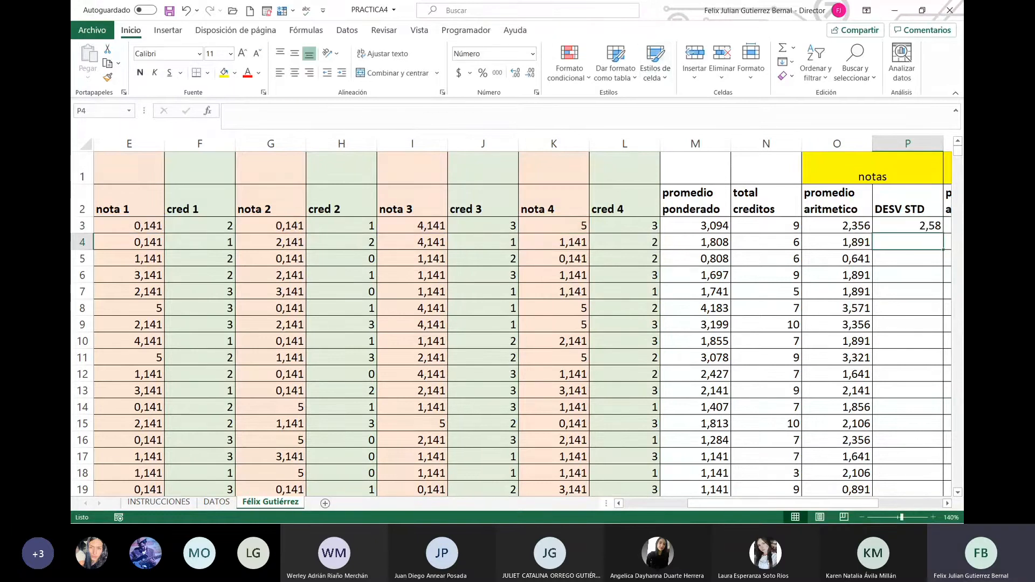
Fill the P3 standard deviation down to row 102 and show the column with three decimals.
{"action": "left_click", "coordinate": [926, 227]}
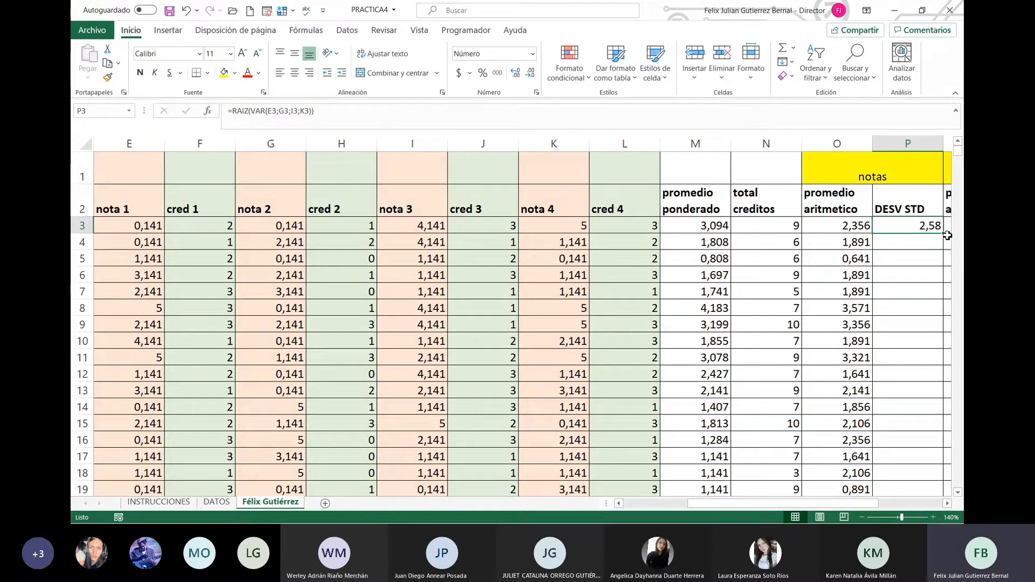
{"action": "double_click", "coordinate": [948, 236]}
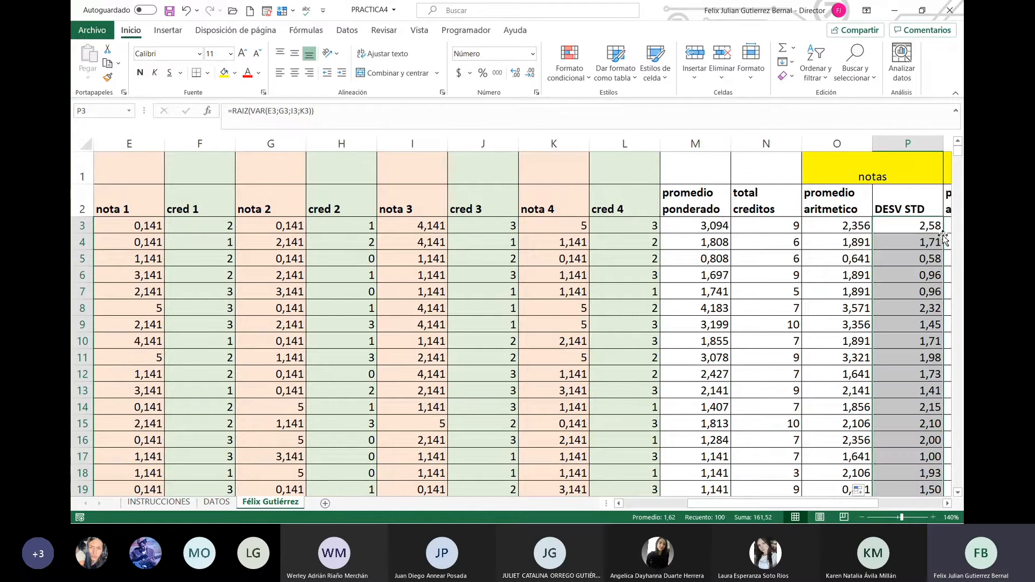
{"action": "left_click", "coordinate": [514, 74]}
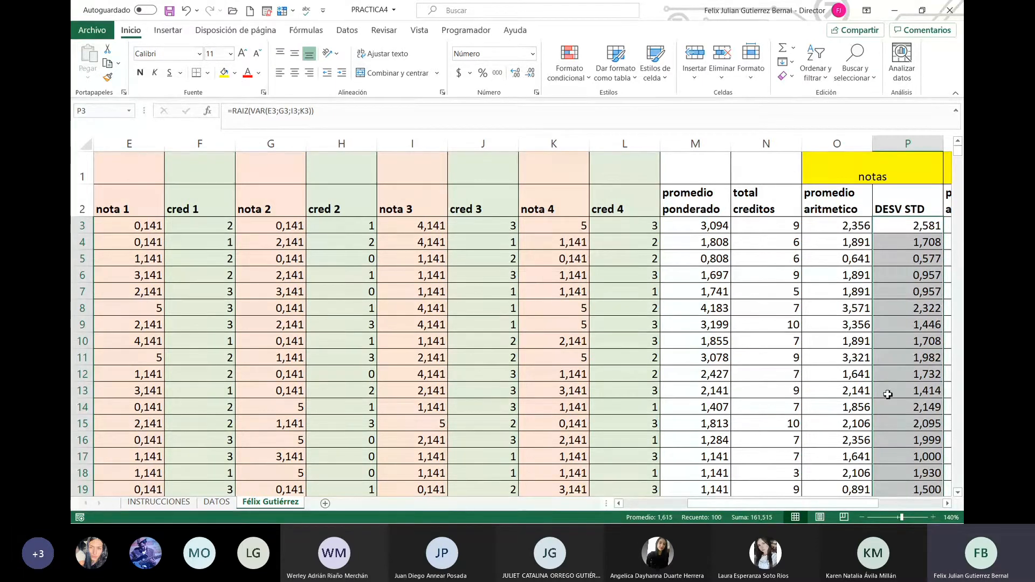
Enter =PROMEDIO(F3;H3;J3;L3) in Q3 as the promedio aritmetico of the four creditos.
{"action": "left_click_drag", "start_coordinate": [712, 508], "coordinate": [777, 508]}
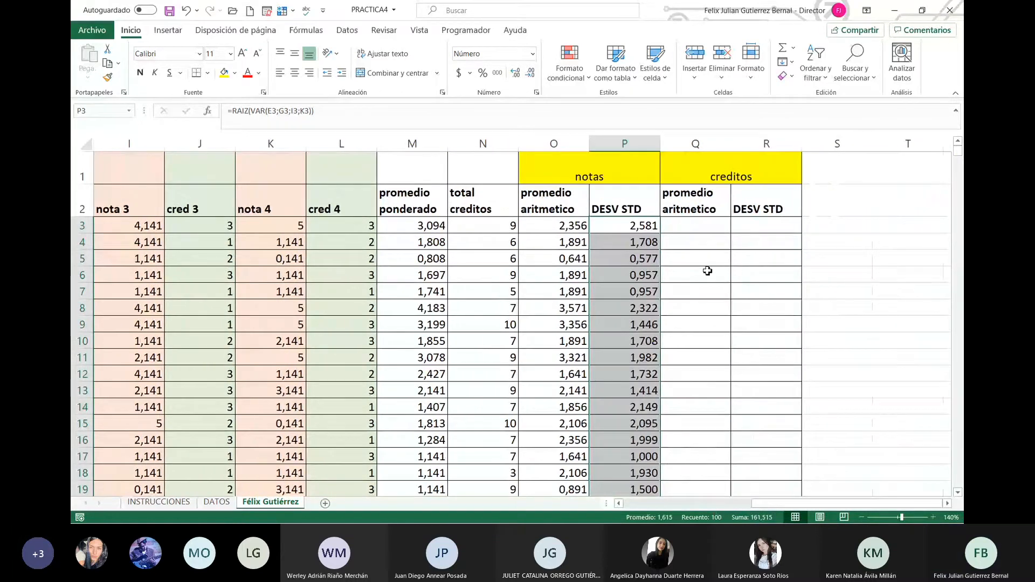
{"action": "left_click", "coordinate": [720, 228]}
{"action": "type", "text": "="}
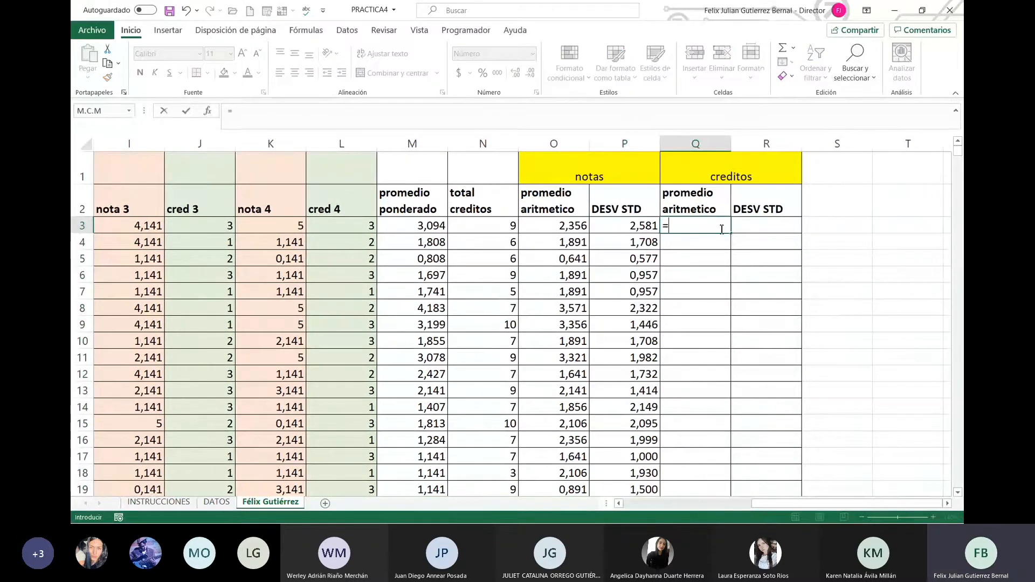
{"action": "type", "text": "PROMED"}
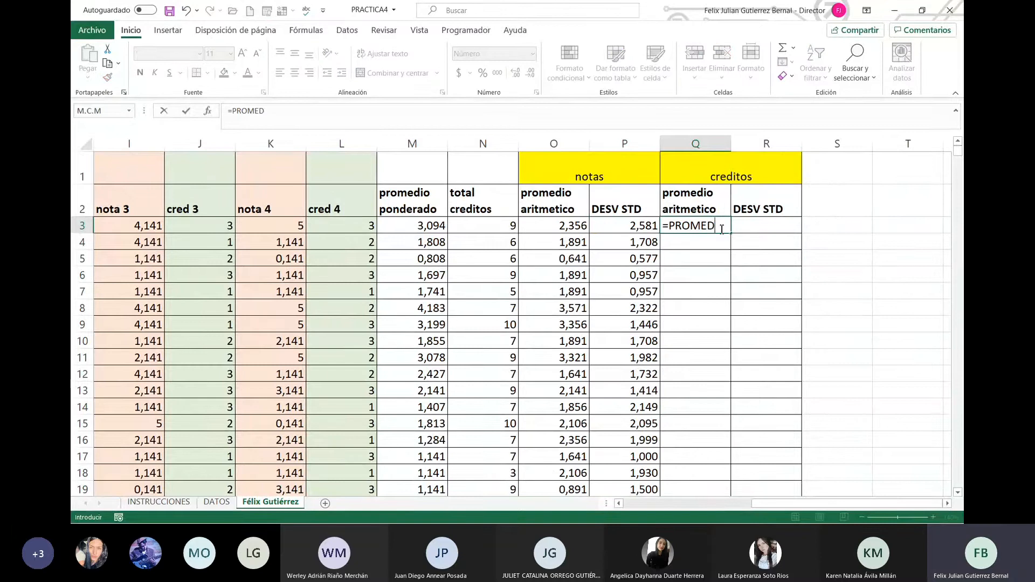
{"action": "type", "text": "IO("}
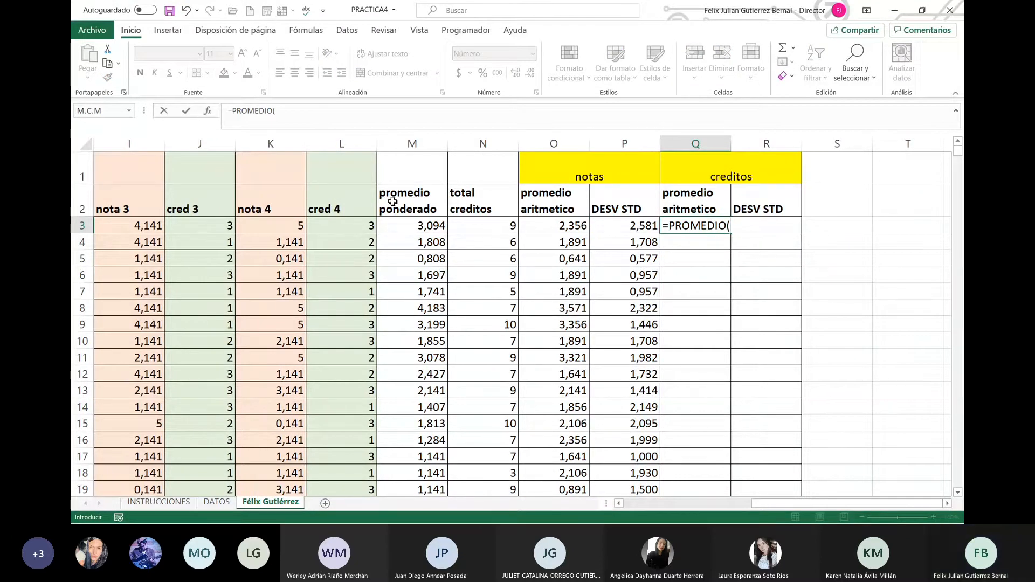
{"action": "left_click", "coordinate": [643, 504]}
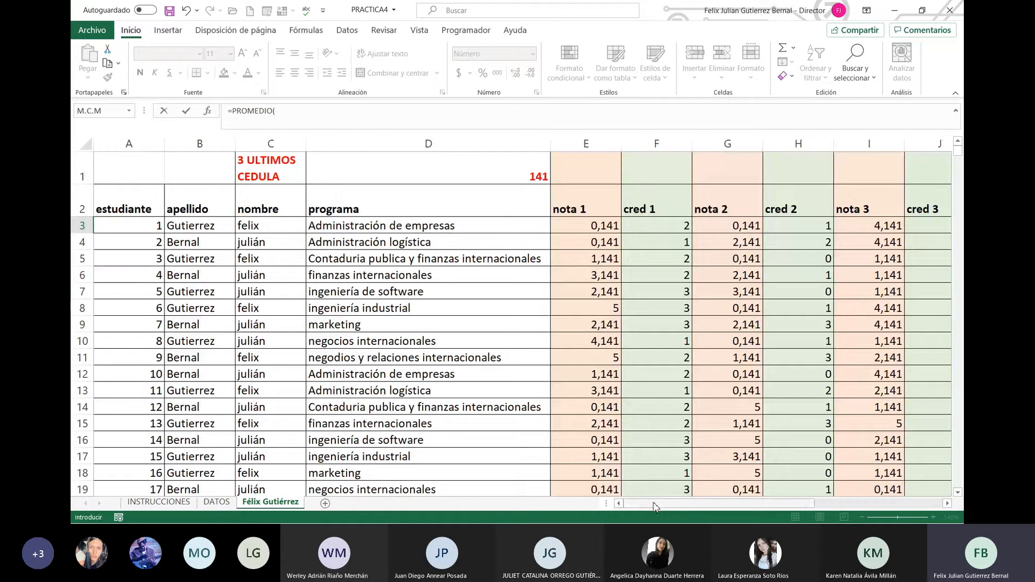
{"action": "scroll", "coordinate": [647, 492], "scroll_direction": "right", "scroll_amount": 4}
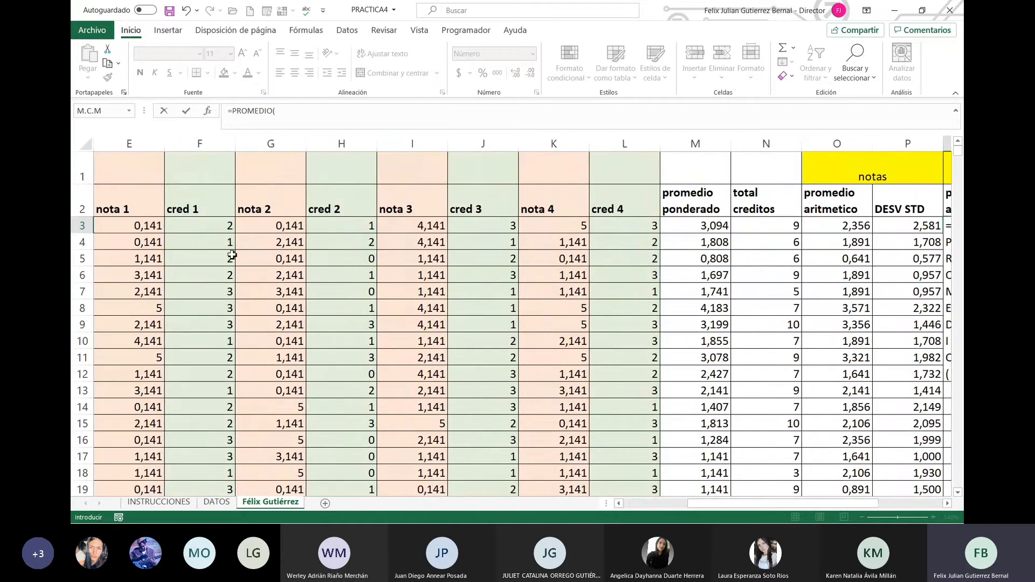
{"action": "left_click", "coordinate": [222, 226]}
{"action": "type", "text": ";"}
{"action": "left_click", "coordinate": [372, 228]}
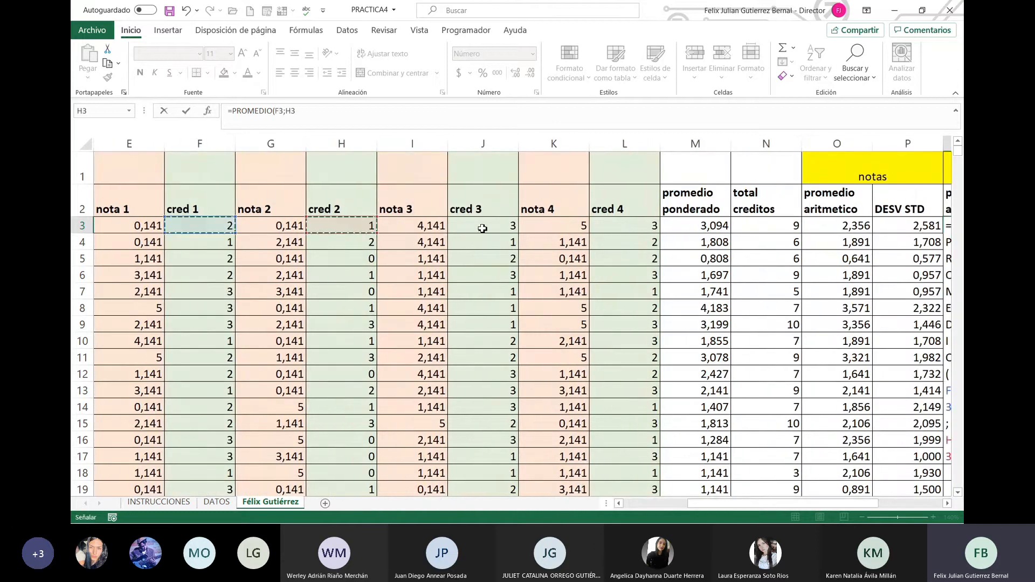
{"action": "type", "text": ";"}
{"action": "left_click", "coordinate": [481, 227]}
{"action": "type", "text": ";"}
{"action": "left_click", "coordinate": [636, 229]}
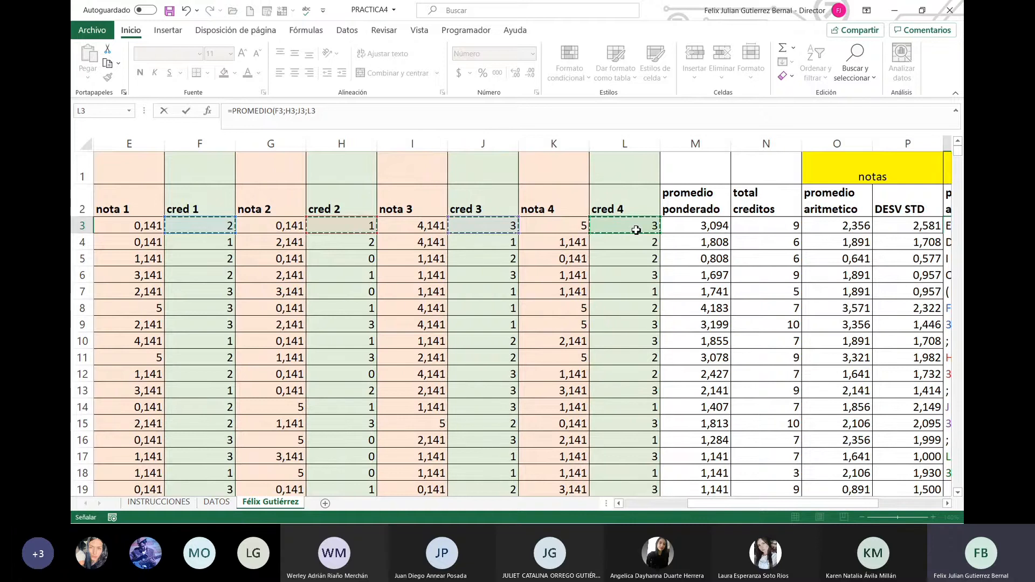
{"action": "key", "text": "Return"}
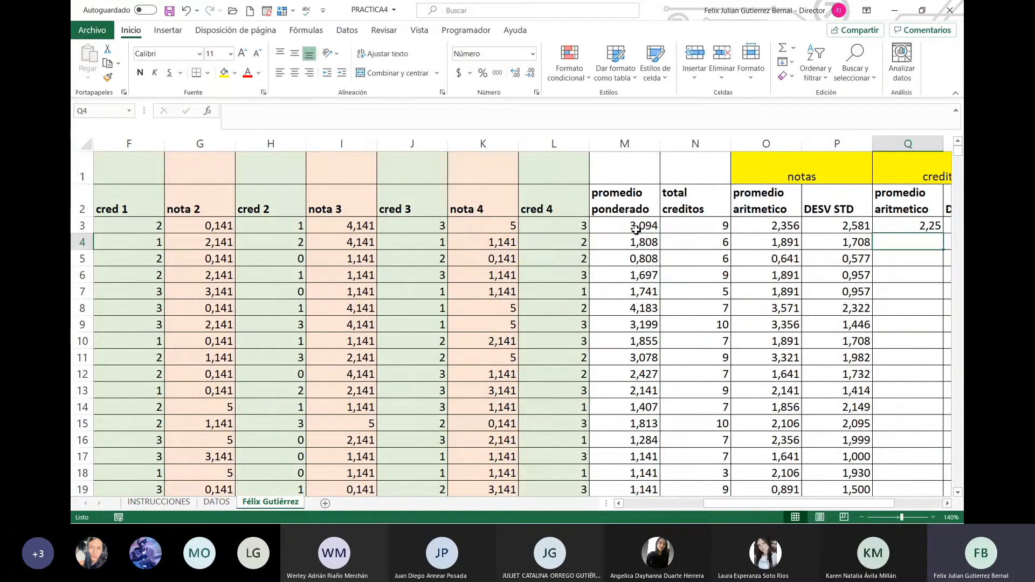
Fill the credit average from Q3 down to row 102.
{"action": "left_click", "coordinate": [924, 229]}
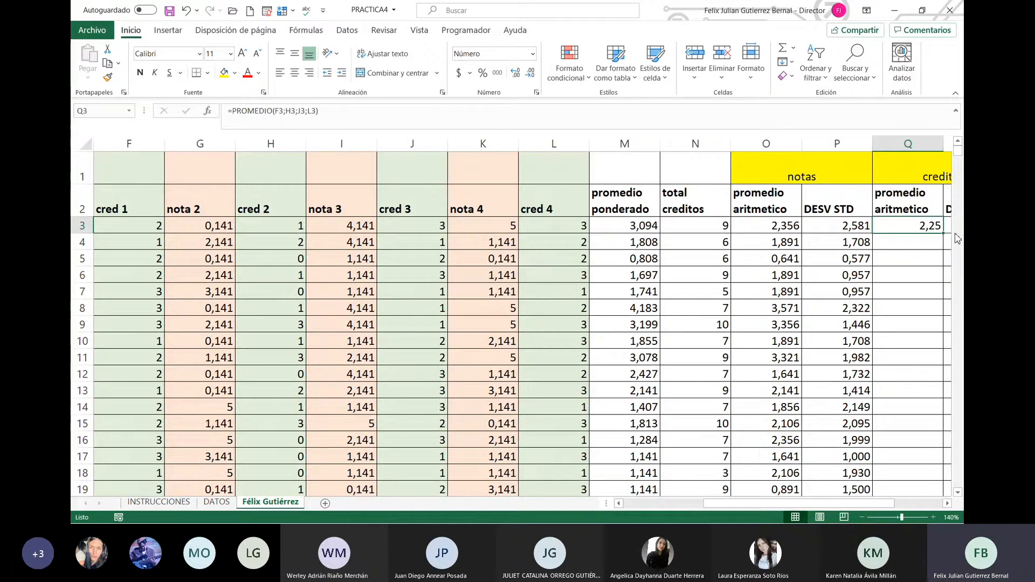
{"action": "double_click", "coordinate": [944, 234]}
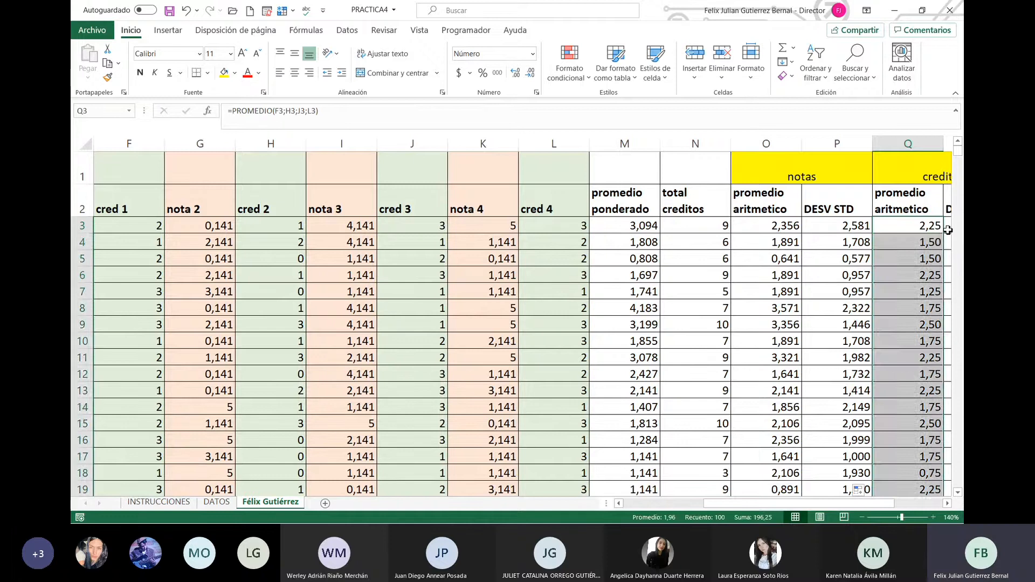
Write =RAIZ(VAR(F3;H3;I3;K3)) in R3 for the creditos DESV STD.
{"action": "left_click", "coordinate": [946, 227]}
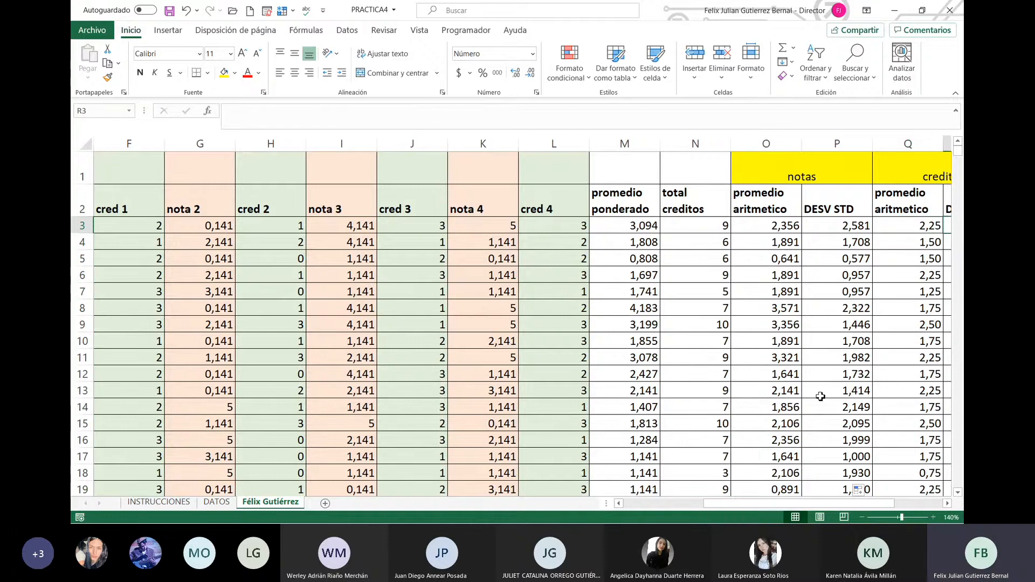
{"action": "key", "text": "Right"}
{"action": "key", "text": "Left"}
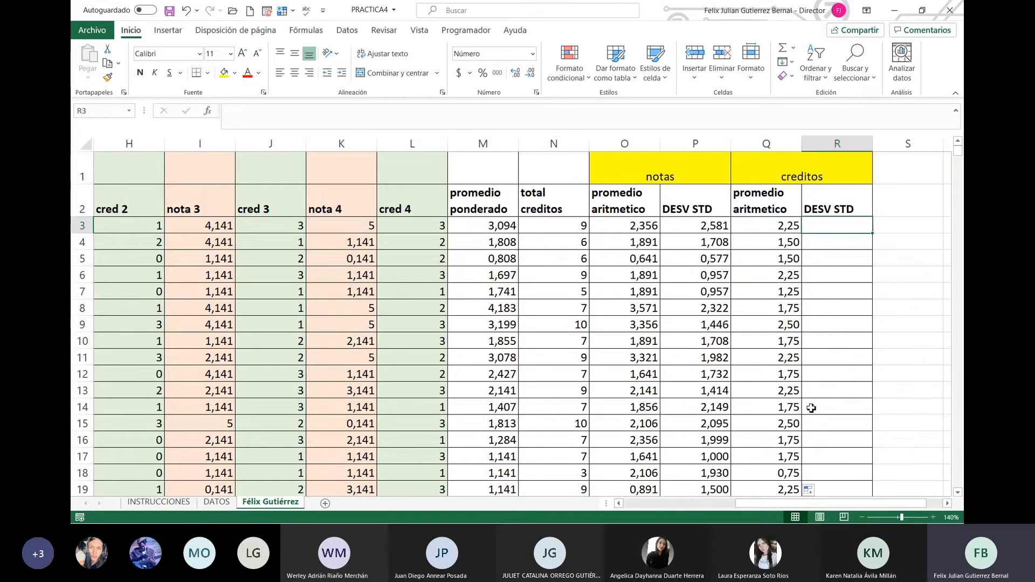
{"action": "left_click", "coordinate": [577, 118]}
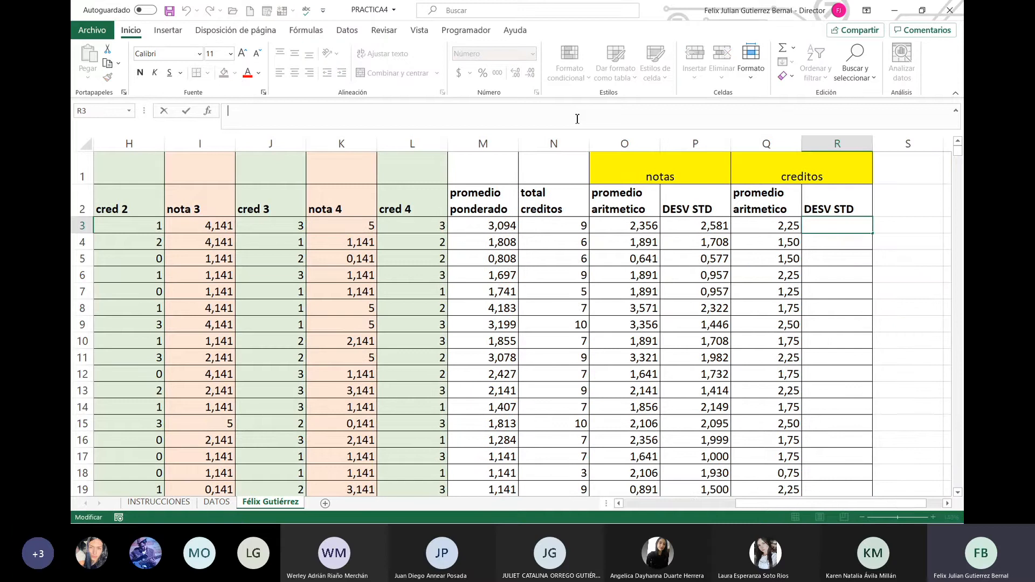
{"action": "type", "text": "="}
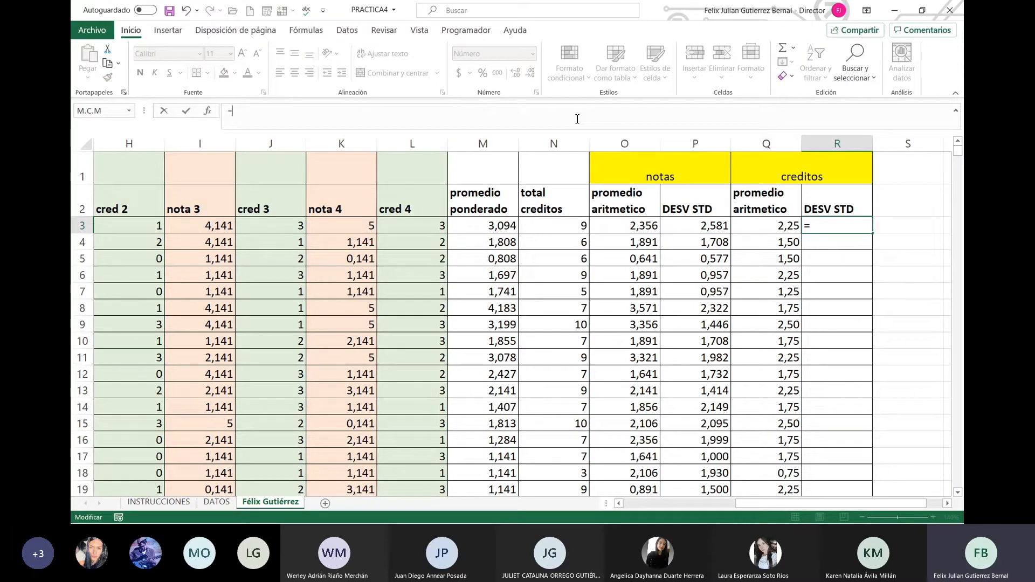
{"action": "type", "text": "RAIZ(VAR("}
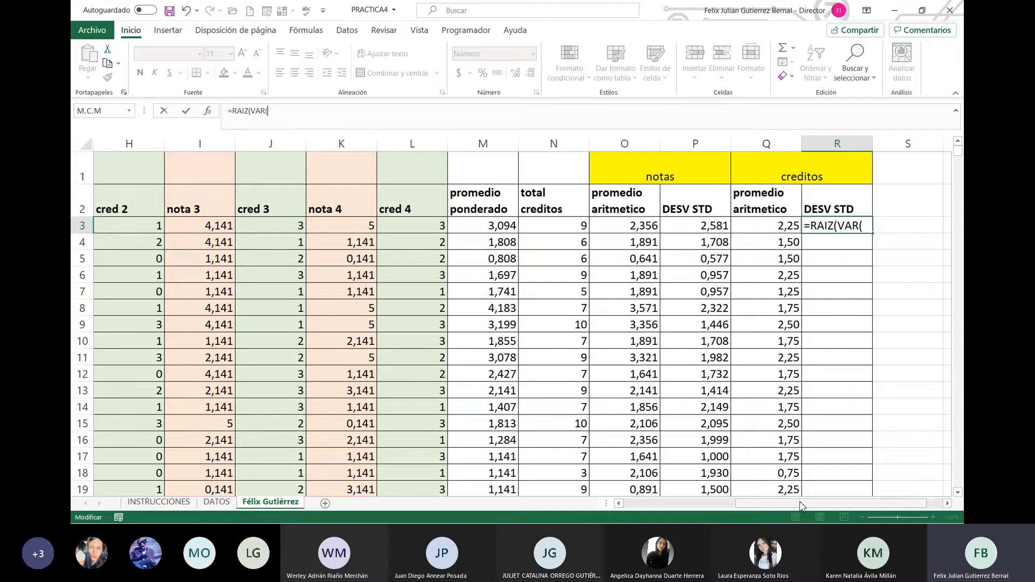
{"action": "double_click", "coordinate": [620, 504]}
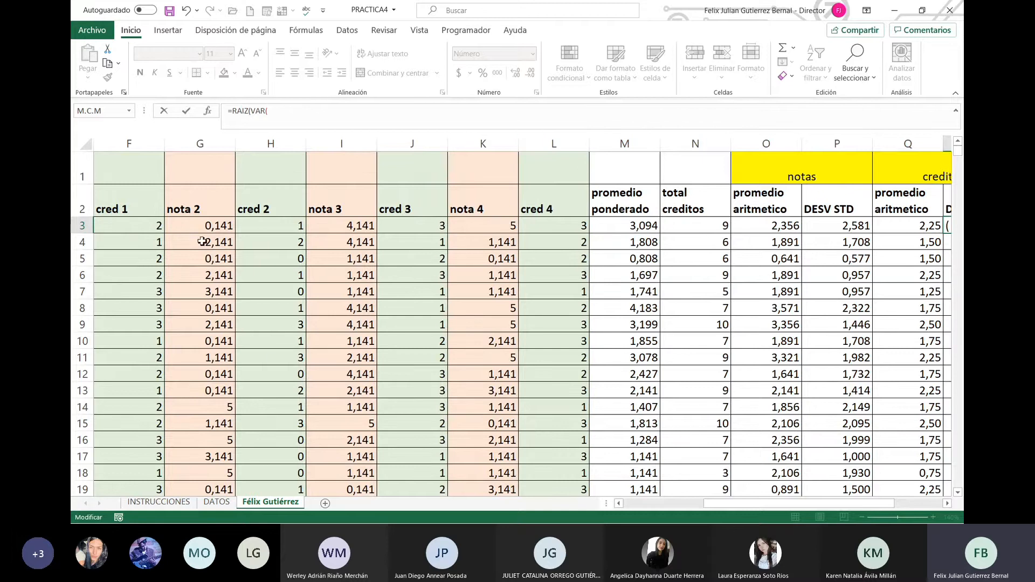
{"action": "left_click_drag", "start_coordinate": [698, 506], "coordinate": [776, 508]}
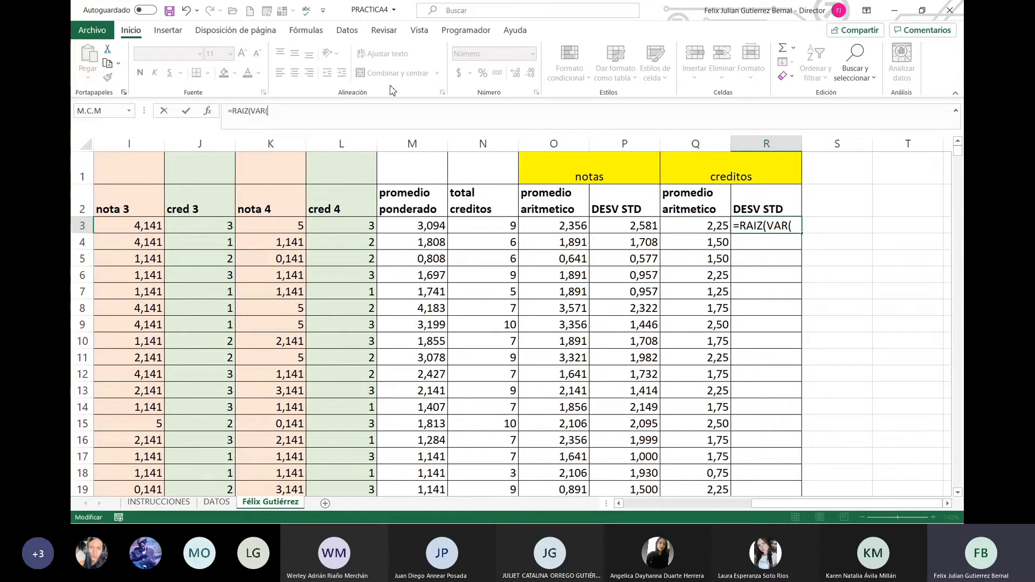
{"action": "type", "text": "3;H3;"}
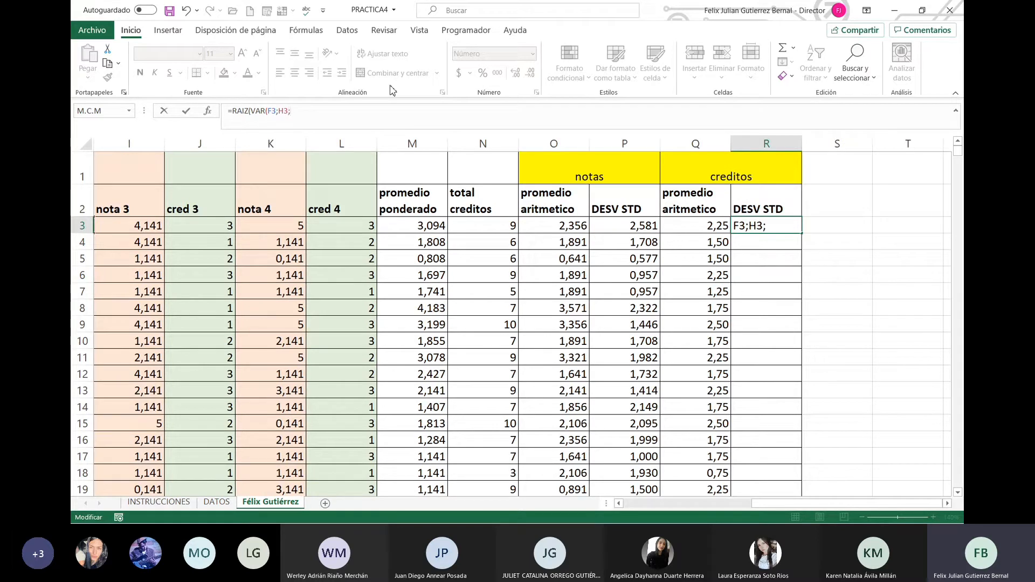
{"action": "type", "text": "I3"}
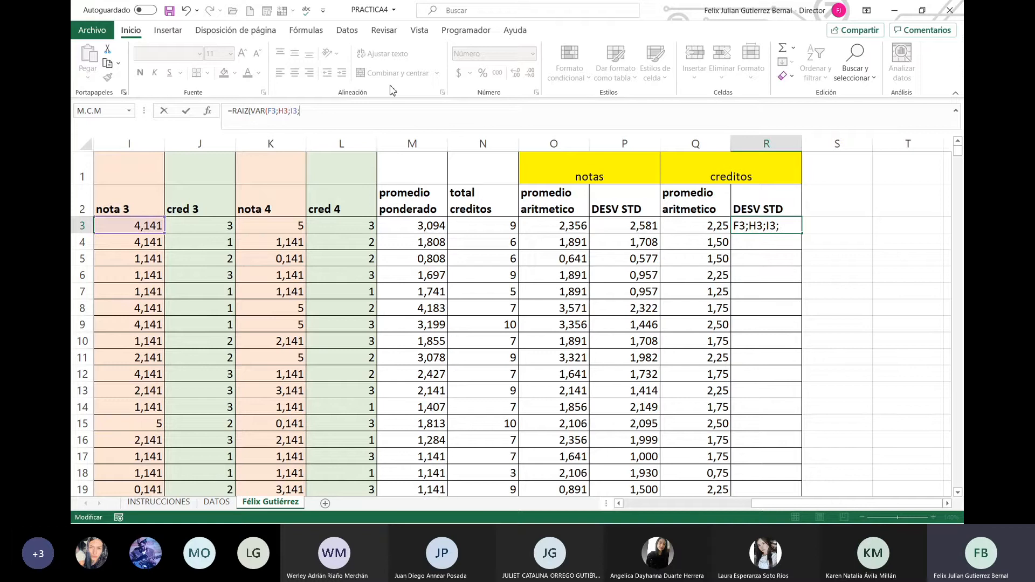
{"action": "type", "text": ";"}
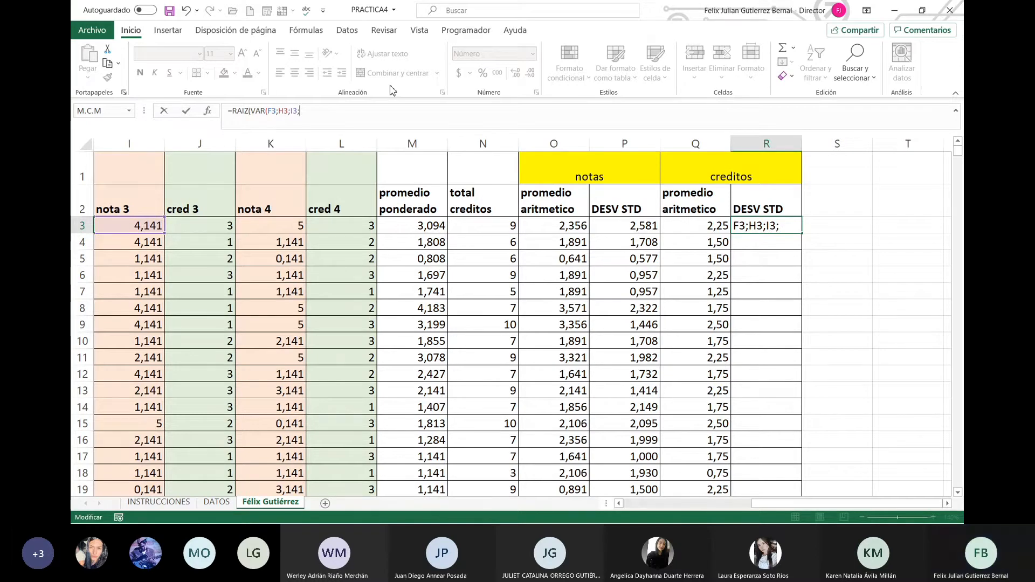
{"action": "type", "text": "K3"}
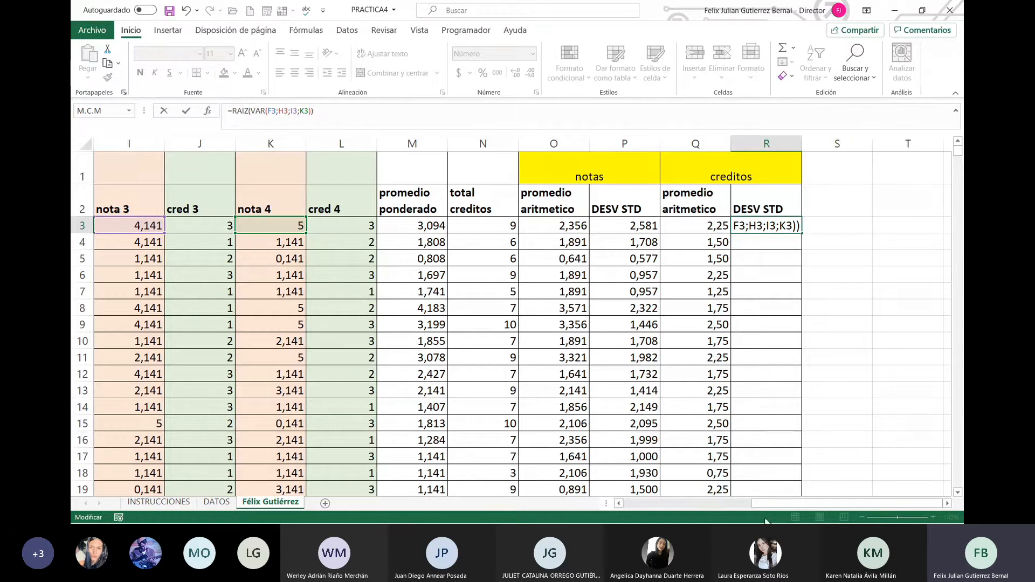
Correct the R3 references I3 and K3 to J3 and L3 and commit =RAIZ(VAR(F3;H3;J3;L3)).
{"action": "left_click_drag", "start_coordinate": [792, 505], "coordinate": [715, 504]}
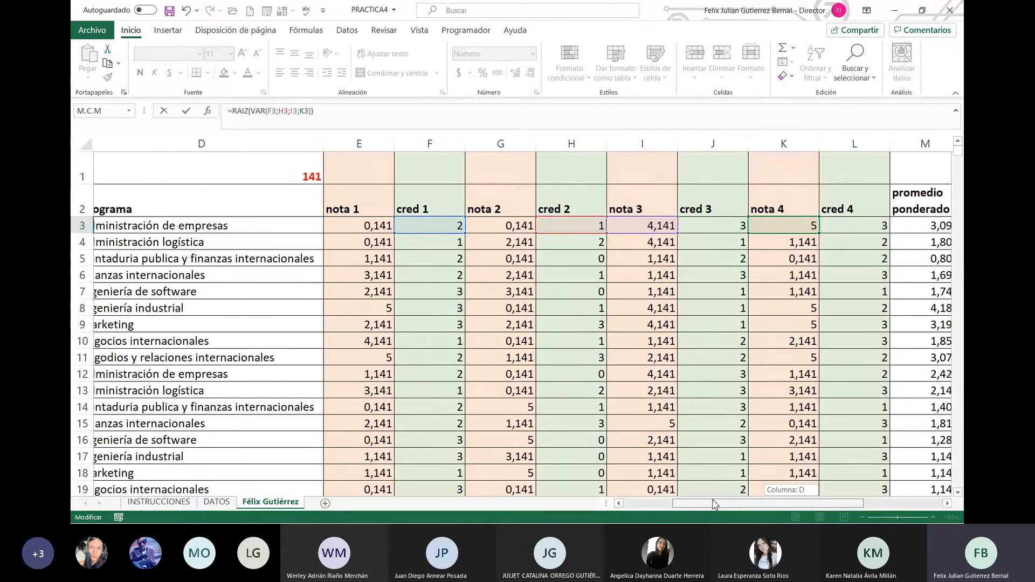
{"action": "left_click_drag", "start_coordinate": [714, 505], "coordinate": [816, 506]}
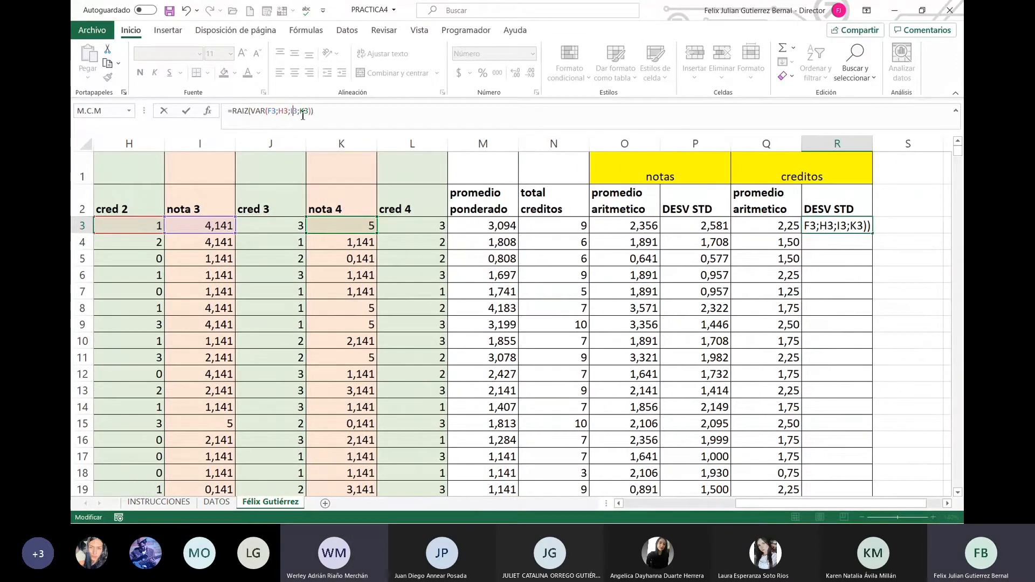
{"action": "key", "text": "BackSpace"}
{"action": "type", "text": "J"}
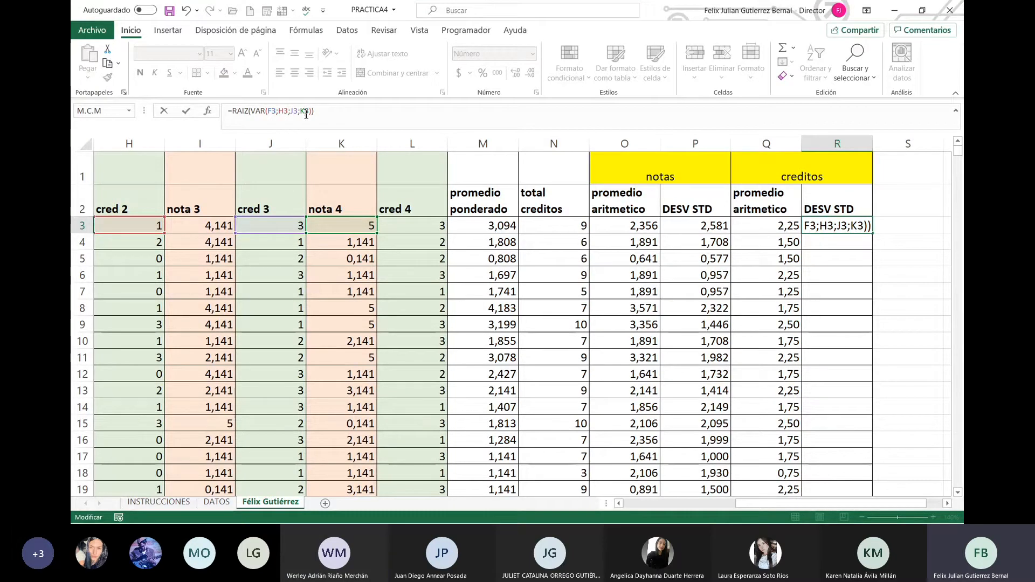
{"action": "key", "text": "BackSpace"}
{"action": "type", "text": "L"}
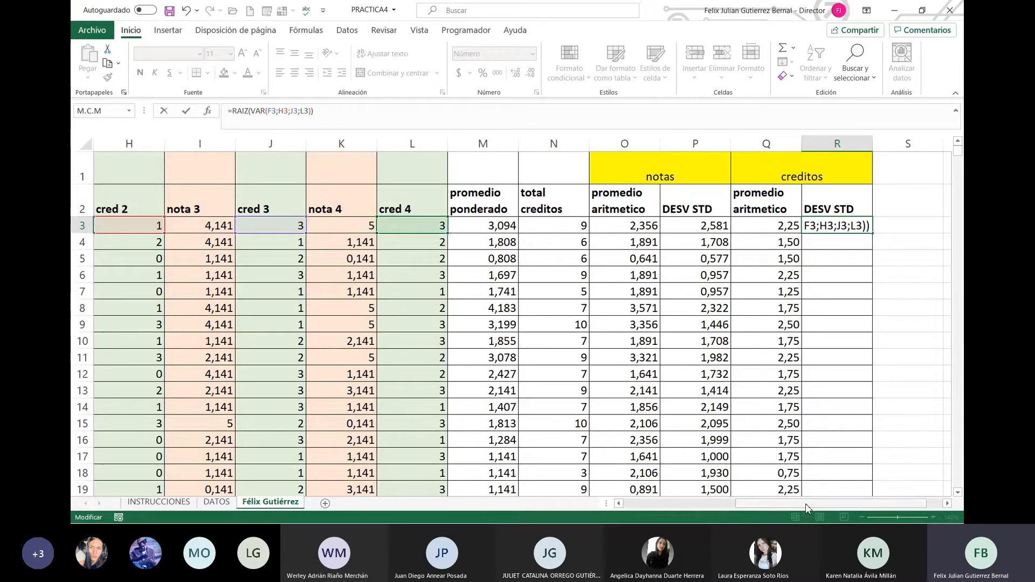
{"action": "left_click_drag", "start_coordinate": [806, 507], "coordinate": [830, 511]}
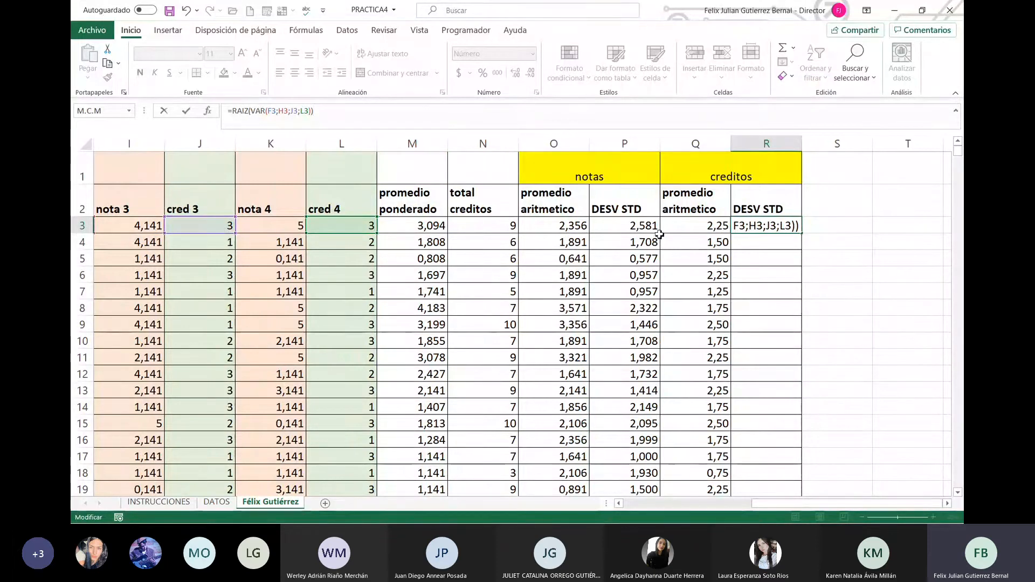
{"action": "key", "text": "Return"}
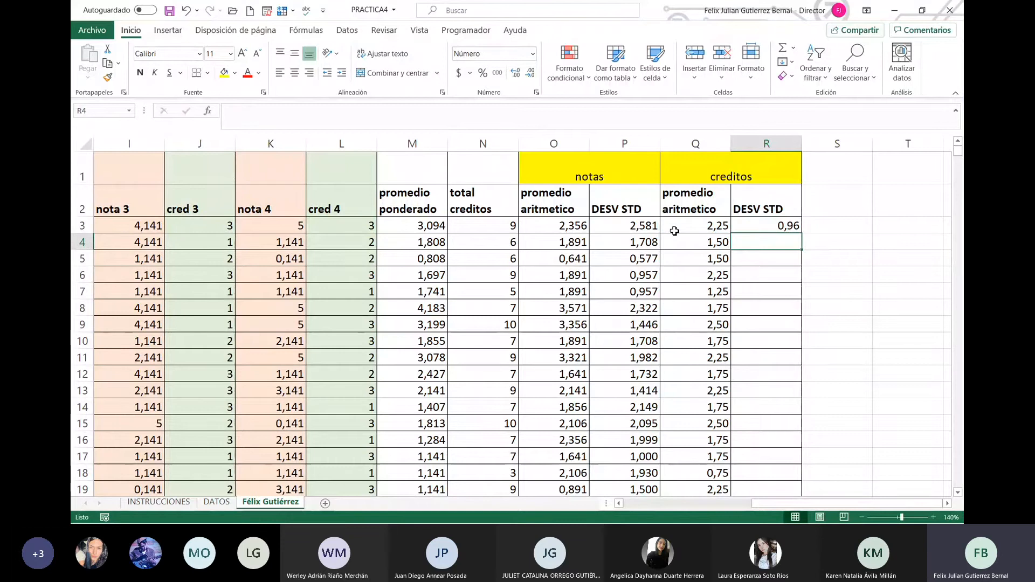
Fill the credit standard deviation from R3 down to row 102 and show it with three decimals.
{"action": "left_click", "coordinate": [789, 225]}
{"action": "double_click", "coordinate": [802, 229]}
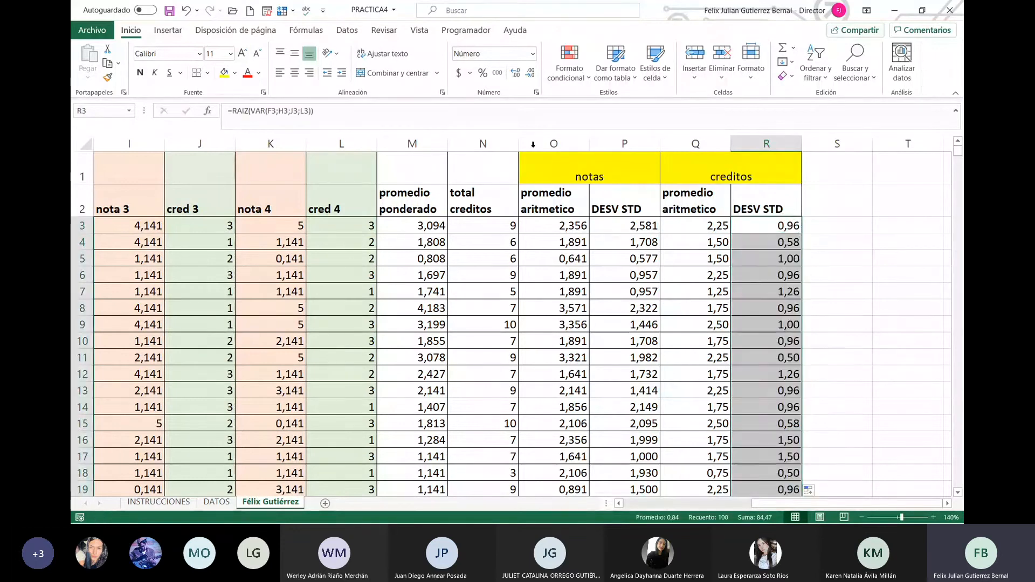
{"action": "left_click", "coordinate": [516, 72]}
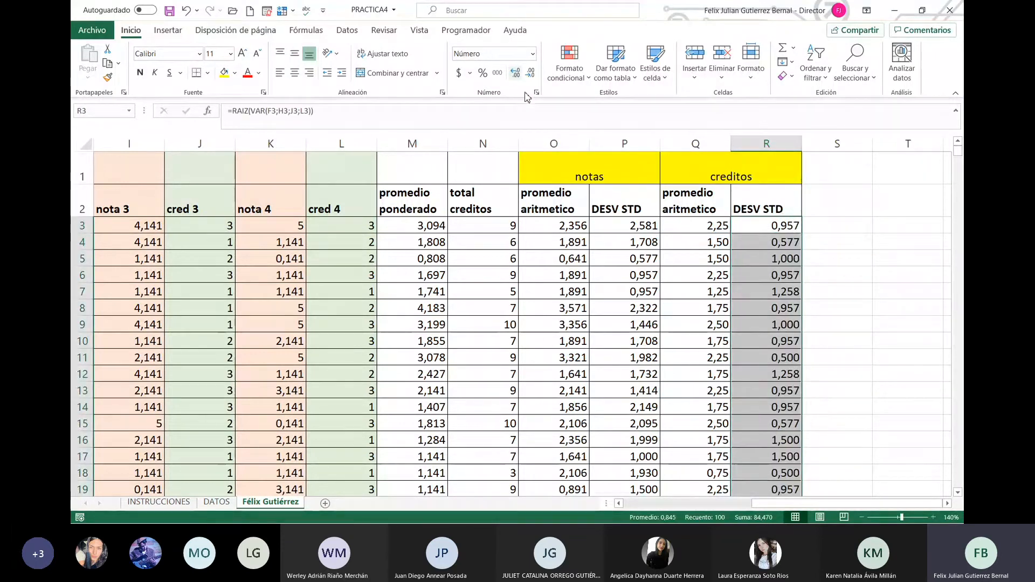
Review steps 5 to 8 on the INSTRUCCIONES sheet for the required calculations and decimals.
{"action": "left_click", "coordinate": [641, 229]}
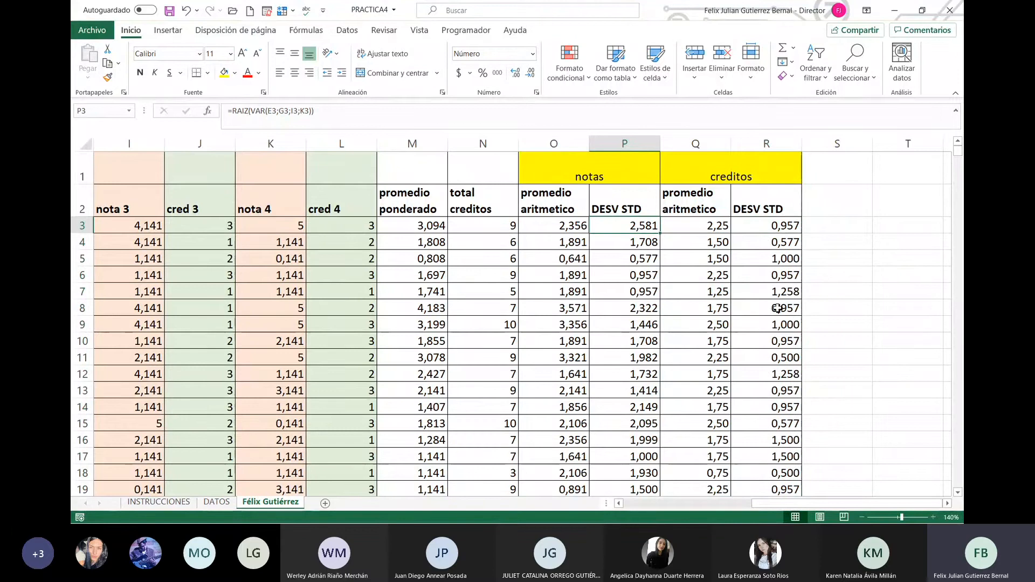
{"action": "left_click_drag", "start_coordinate": [839, 507], "coordinate": [670, 505]}
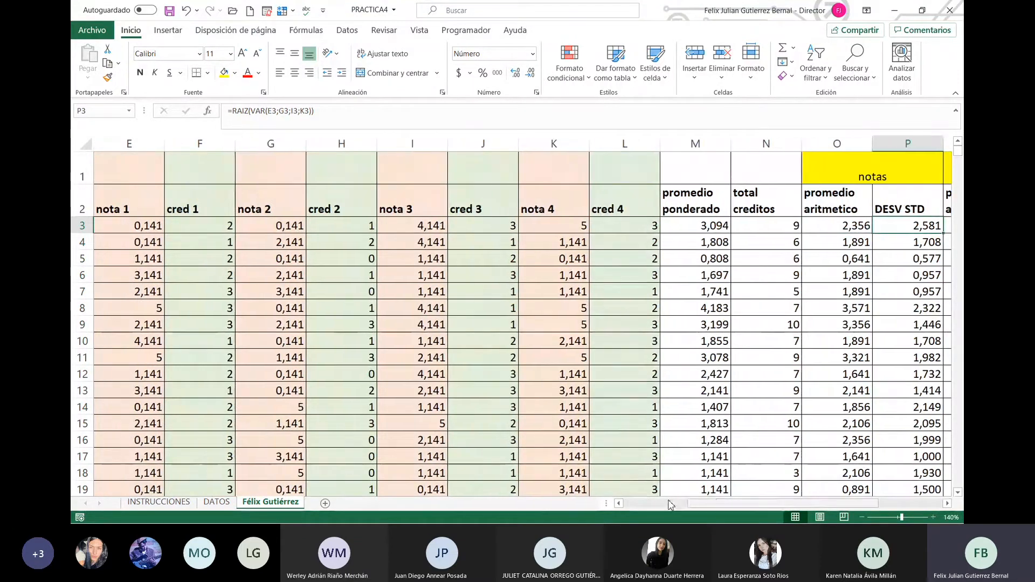
{"action": "left_click", "coordinate": [158, 502]}
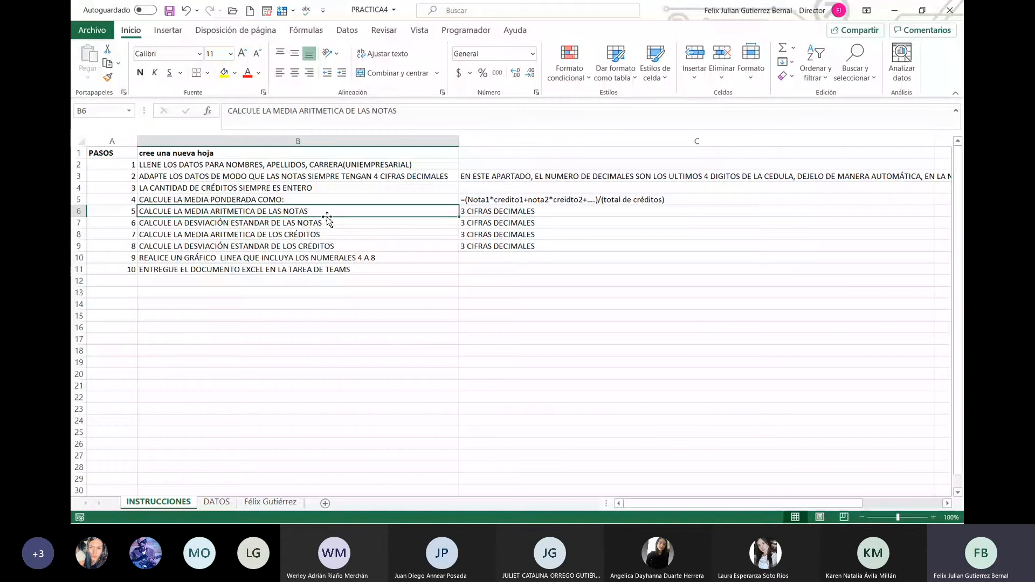
{"action": "left_click_drag", "start_coordinate": [338, 211], "coordinate": [469, 248]}
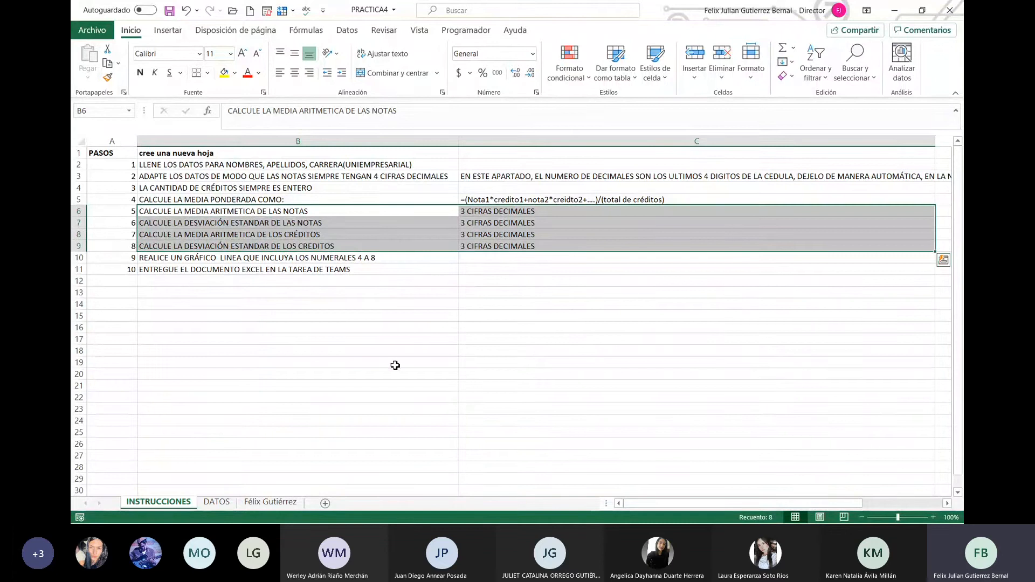
Go back to the personal grade sheet and check the summary column headings from promedio ponderado to the creditos DESV STD.
{"action": "left_click", "coordinate": [271, 502]}
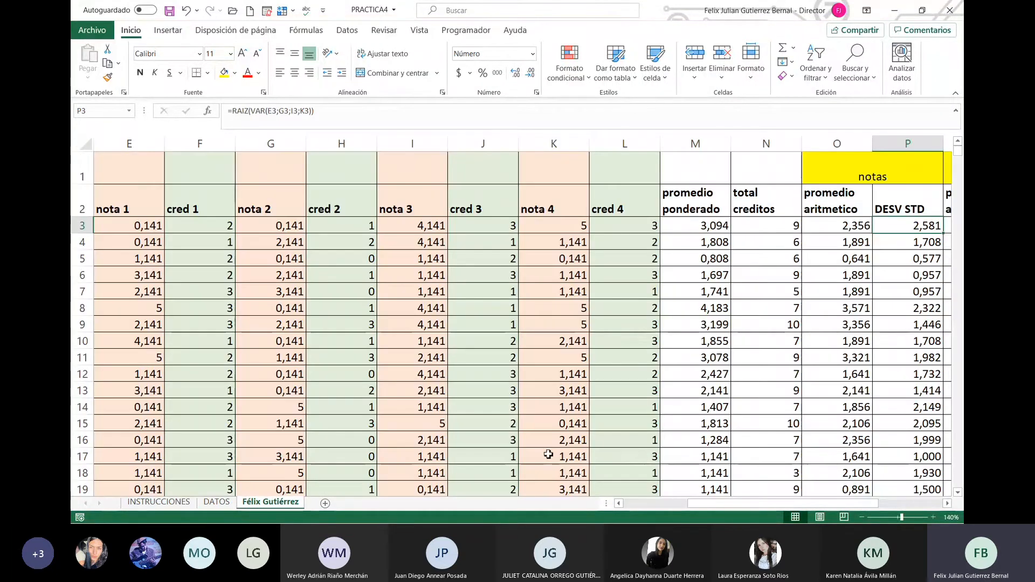
{"action": "left_click", "coordinate": [862, 517]}
{"action": "left_click", "coordinate": [862, 517]}
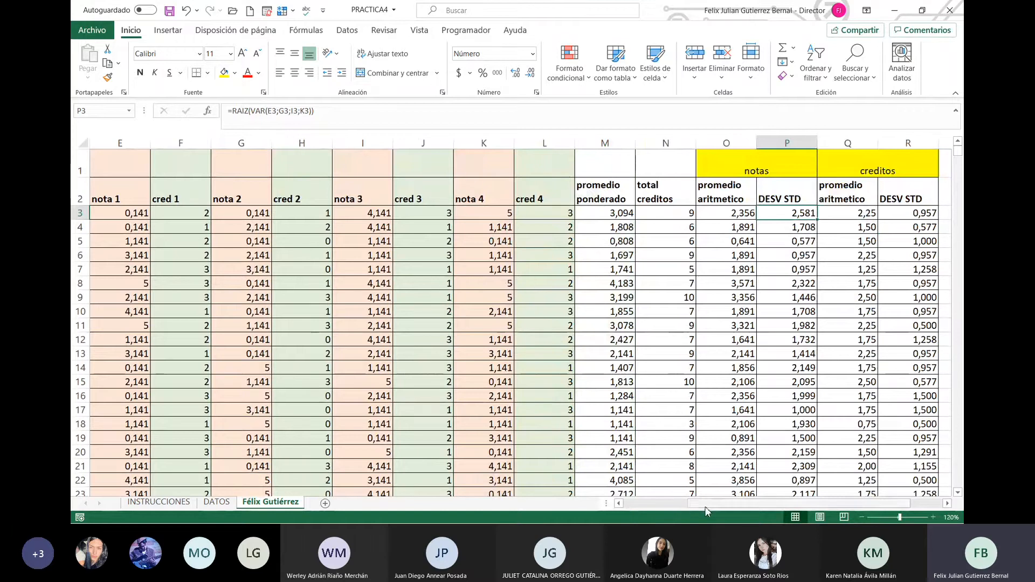
{"action": "left_click_drag", "start_coordinate": [706, 507], "coordinate": [733, 508]}
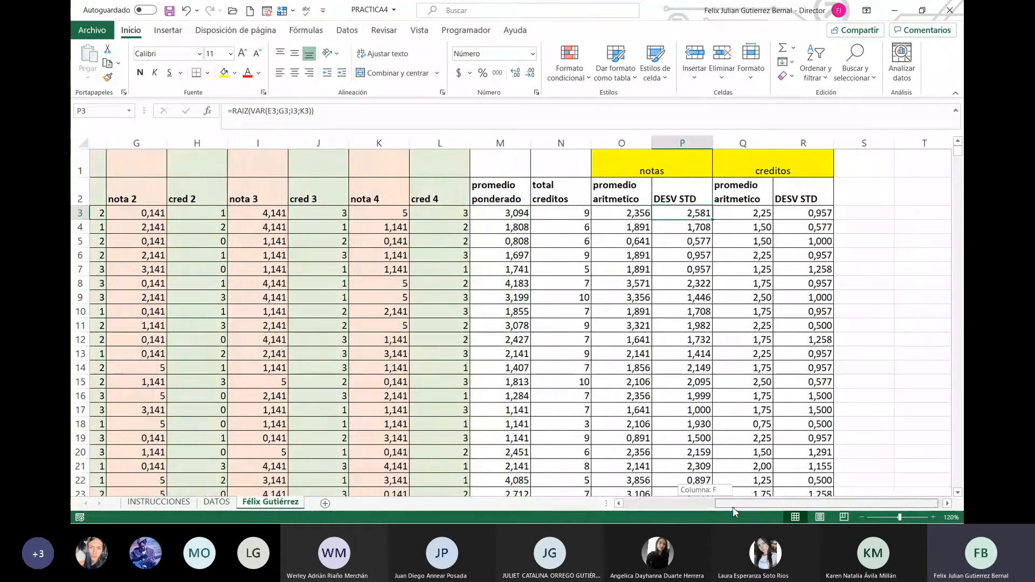
{"action": "left_click", "coordinate": [478, 160]}
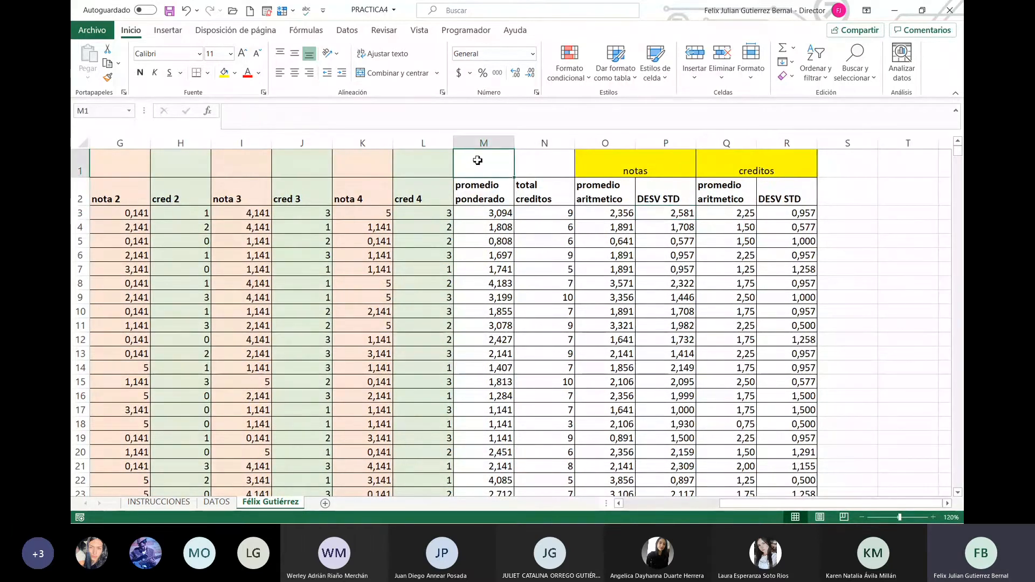
{"action": "left_click", "coordinate": [609, 166]}
{"action": "left_click", "coordinate": [601, 191]}
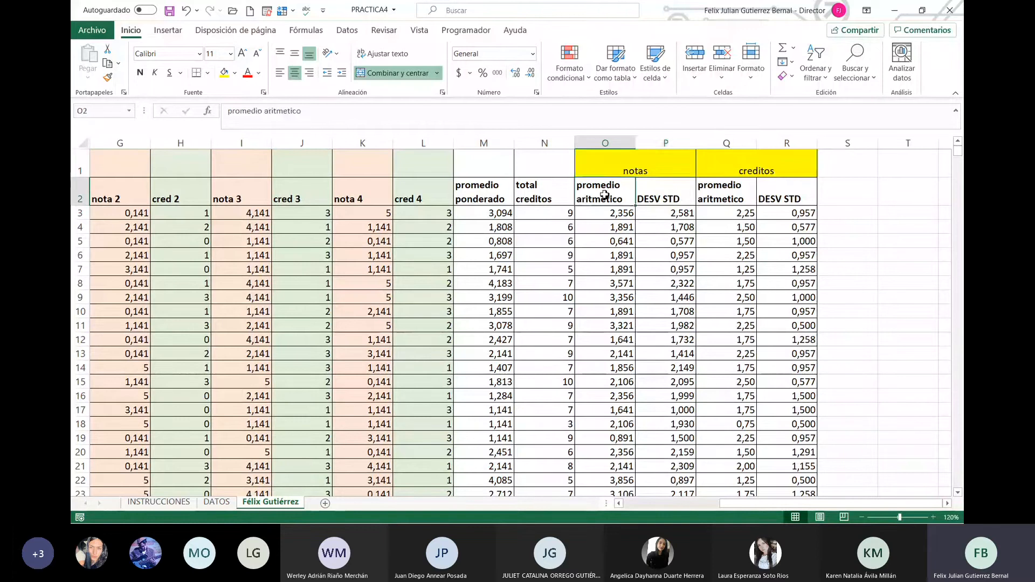
{"action": "left_click", "coordinate": [655, 196]}
{"action": "left_click", "coordinate": [740, 197]}
{"action": "left_click", "coordinate": [792, 196]}
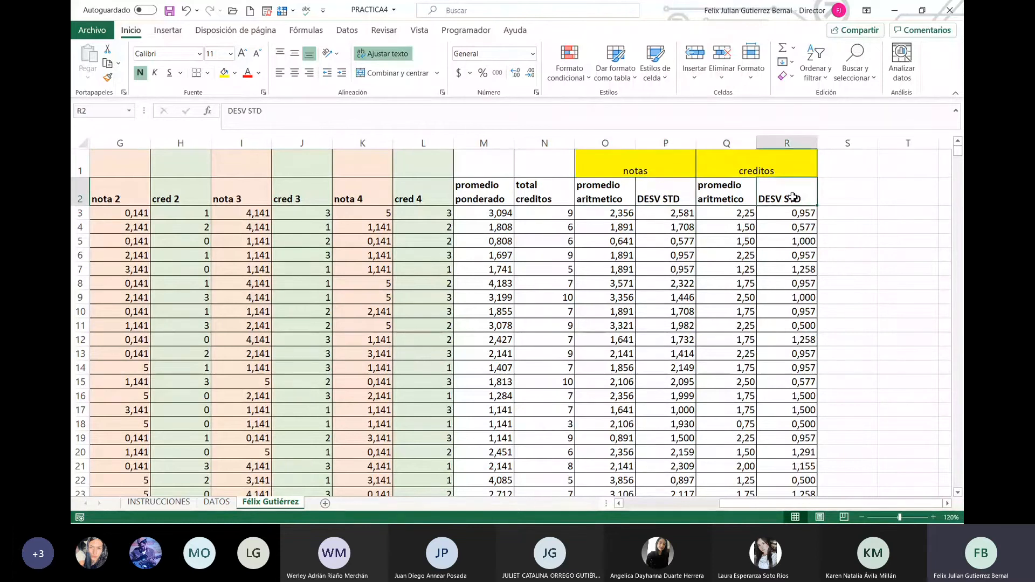
{"action": "left_click", "coordinate": [551, 191]}
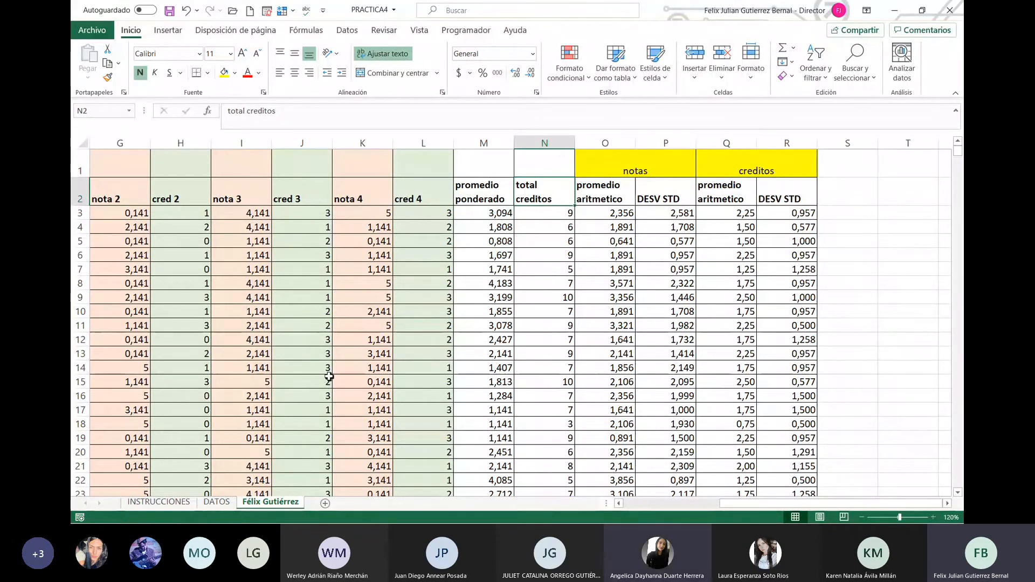
Delete the existing line chart below the data table.
{"action": "scroll", "coordinate": [329, 376], "scroll_direction": "down", "scroll_amount": 20}
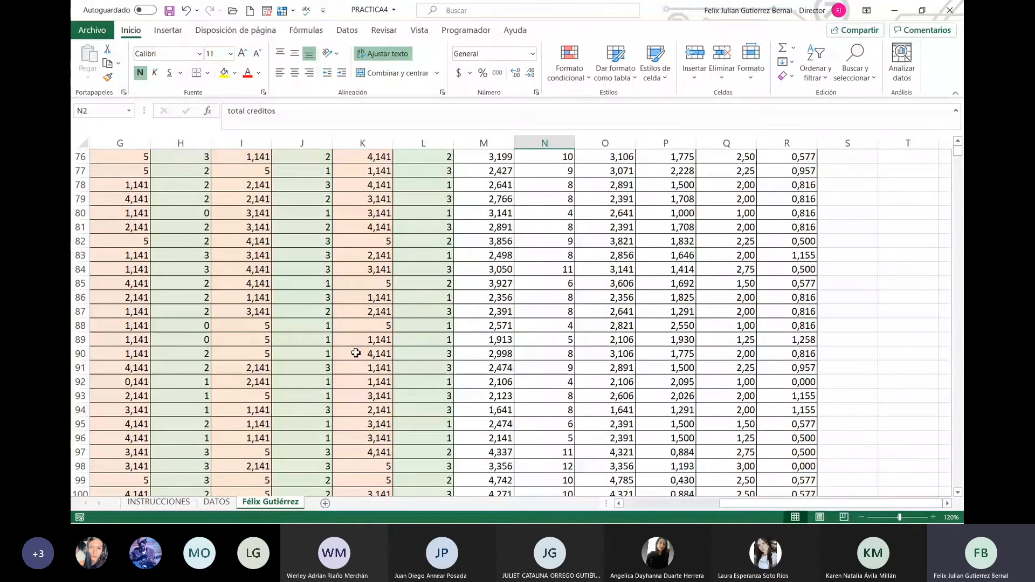
{"action": "scroll", "coordinate": [355, 353], "scroll_direction": "down", "scroll_amount": 12}
{"action": "left_click", "coordinate": [398, 282]}
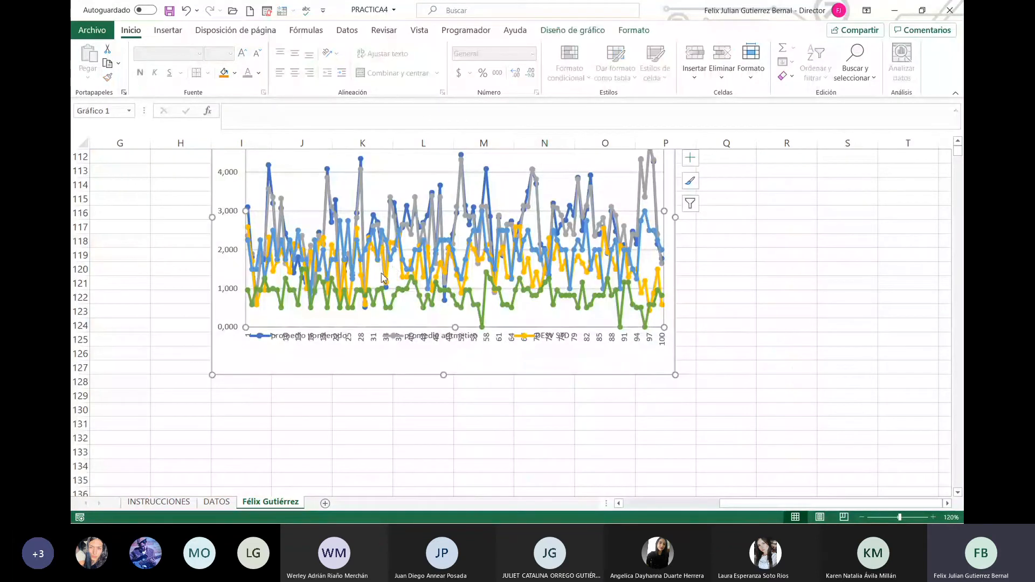
{"action": "right_click", "coordinate": [566, 354]}
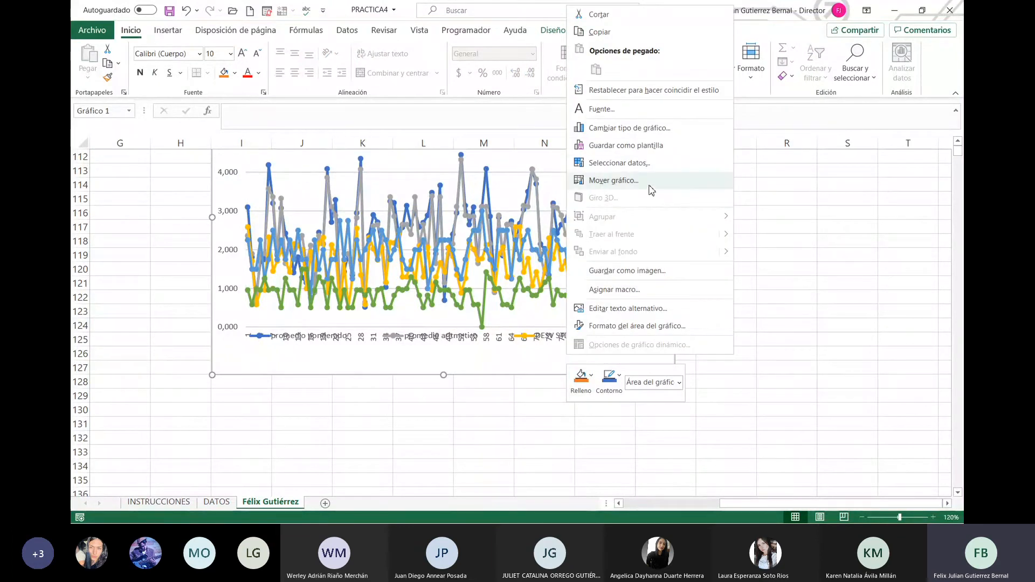
{"action": "key", "text": "Escape"}
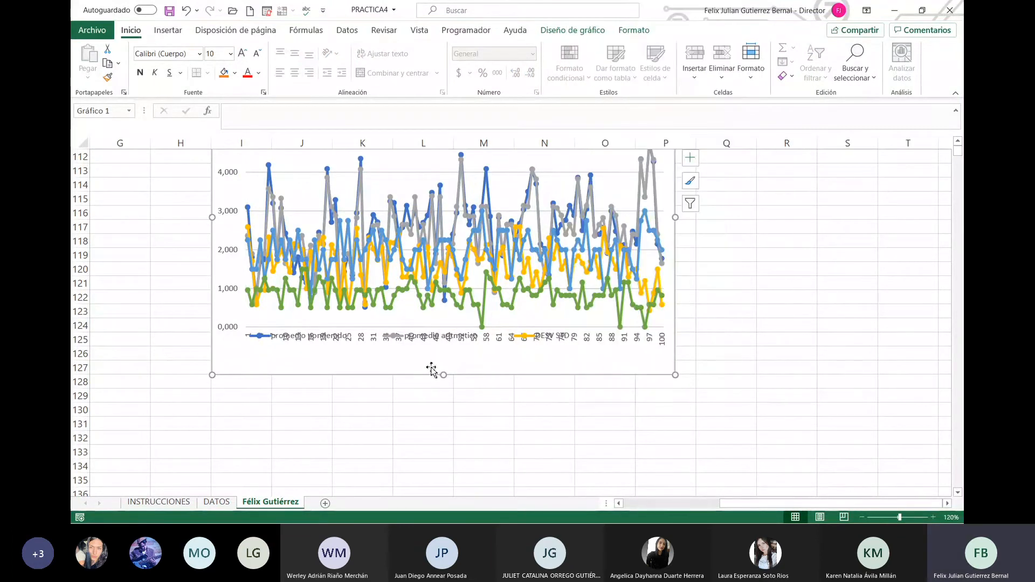
{"action": "key", "text": "Escape"}
{"action": "key", "text": "Delete"}
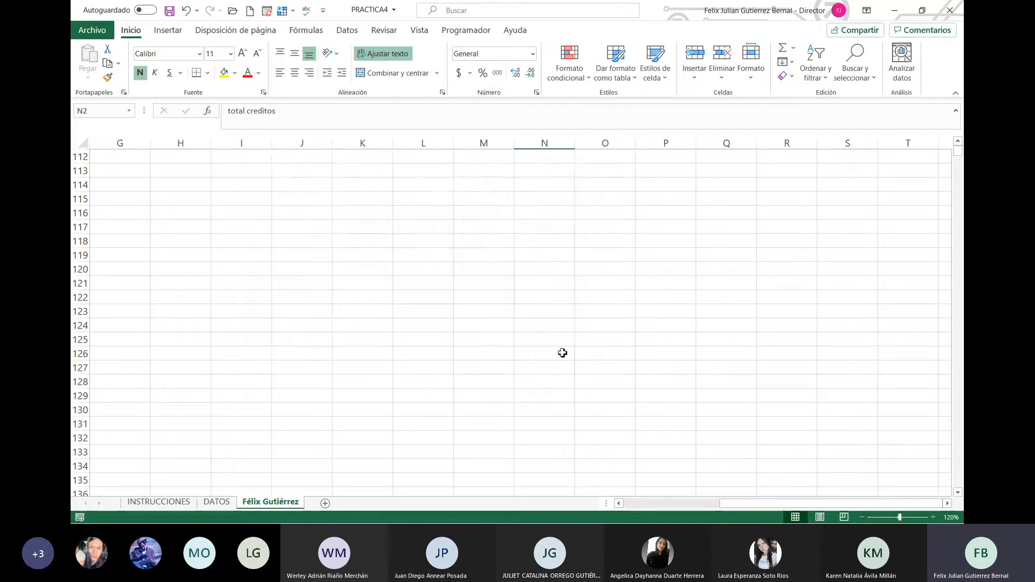
Insert a 2D line chart with markers from the summary columns M2:R102, then reposition and enlarge it.
{"action": "scroll", "coordinate": [711, 321], "scroll_direction": "up", "scroll_amount": 20}
{"action": "scroll", "coordinate": [717, 313], "scroll_direction": "up", "scroll_amount": 13}
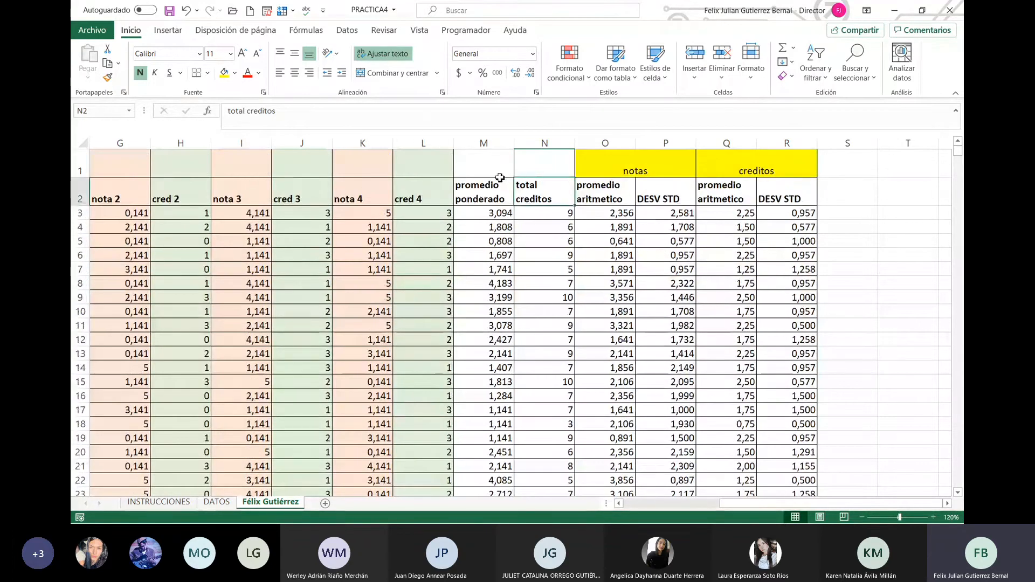
{"action": "mouse_move", "coordinate": [500, 179]}
{"action": "left_mouse_down"}
{"action": "mouse_move", "coordinate": [866, 254]}
{"action": "mouse_move", "coordinate": [871, 296]}
{"action": "mouse_move", "coordinate": [800, 361]}
{"action": "mouse_move", "coordinate": [798, 502]}
{"action": "mouse_move", "coordinate": [776, 485]}
{"action": "mouse_move", "coordinate": [768, 450]}
{"action": "left_mouse_up"}
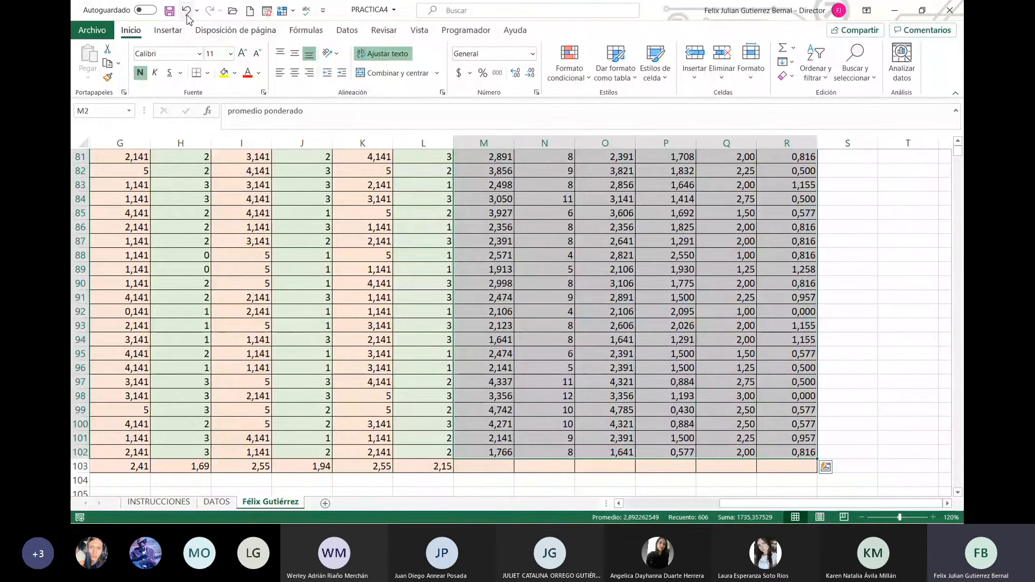
{"action": "left_click", "coordinate": [168, 30]}
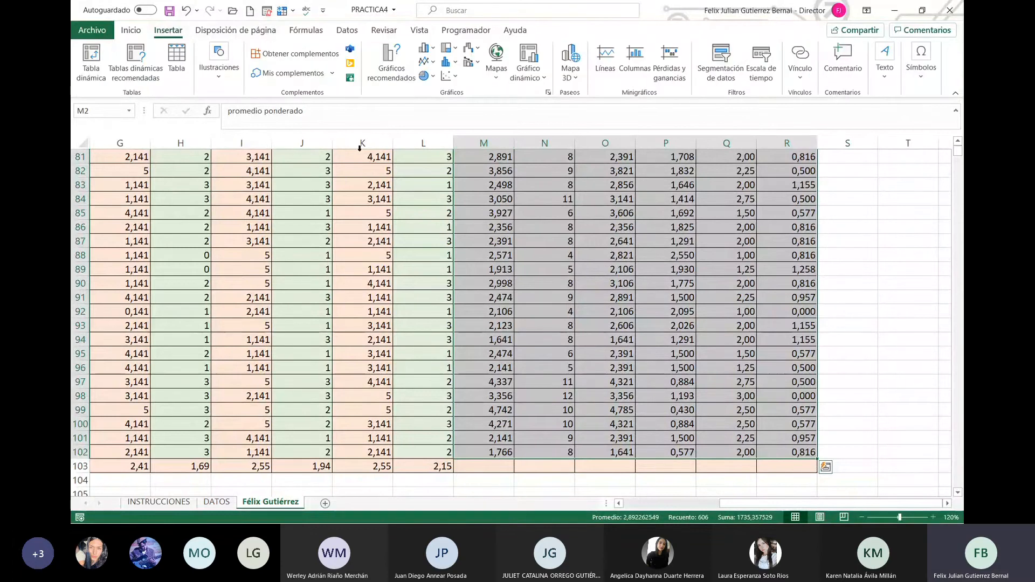
{"action": "left_click", "coordinate": [435, 65]}
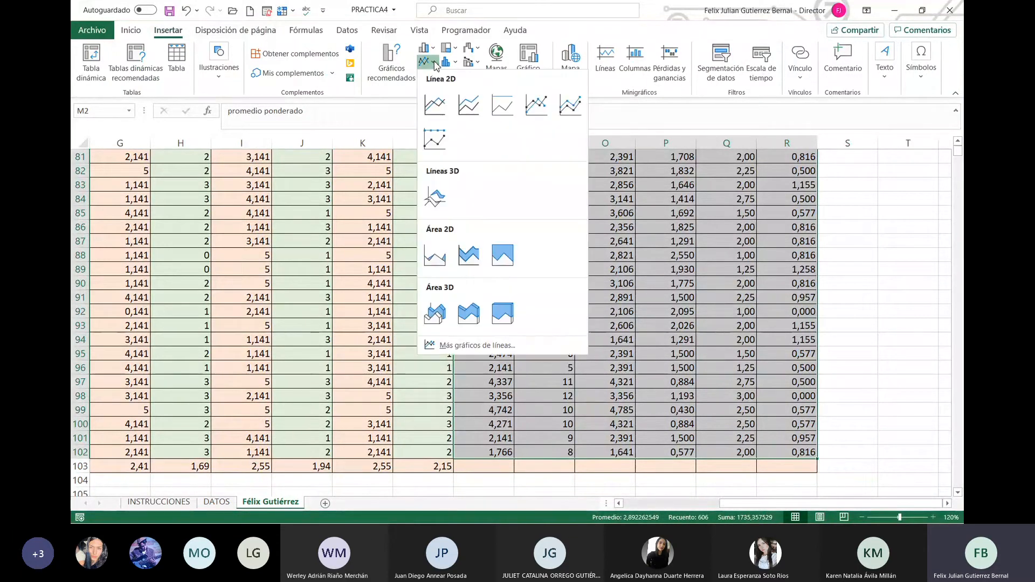
{"action": "left_click", "coordinate": [542, 108]}
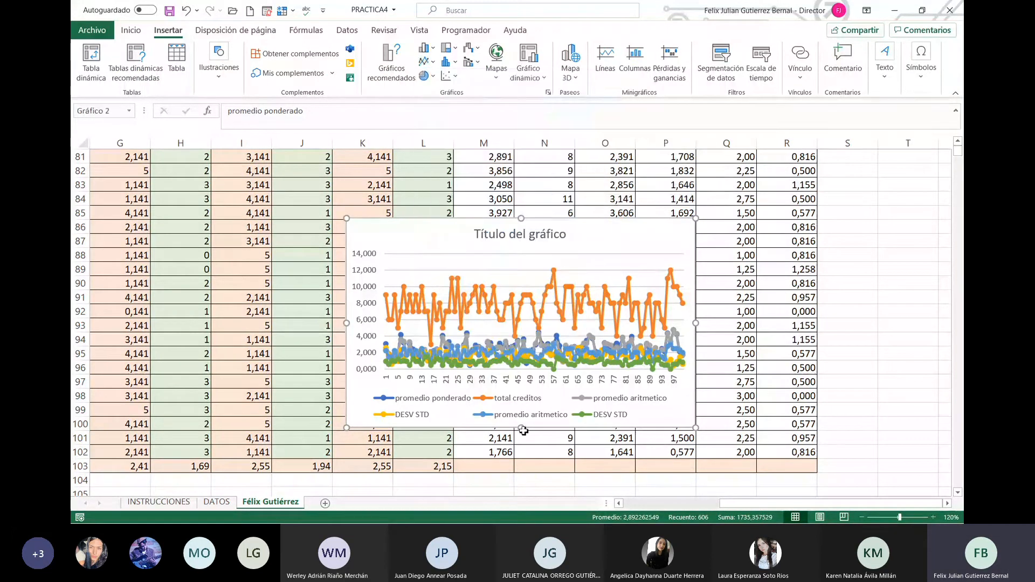
{"action": "left_click_drag", "start_coordinate": [564, 247], "coordinate": [438, 199]}
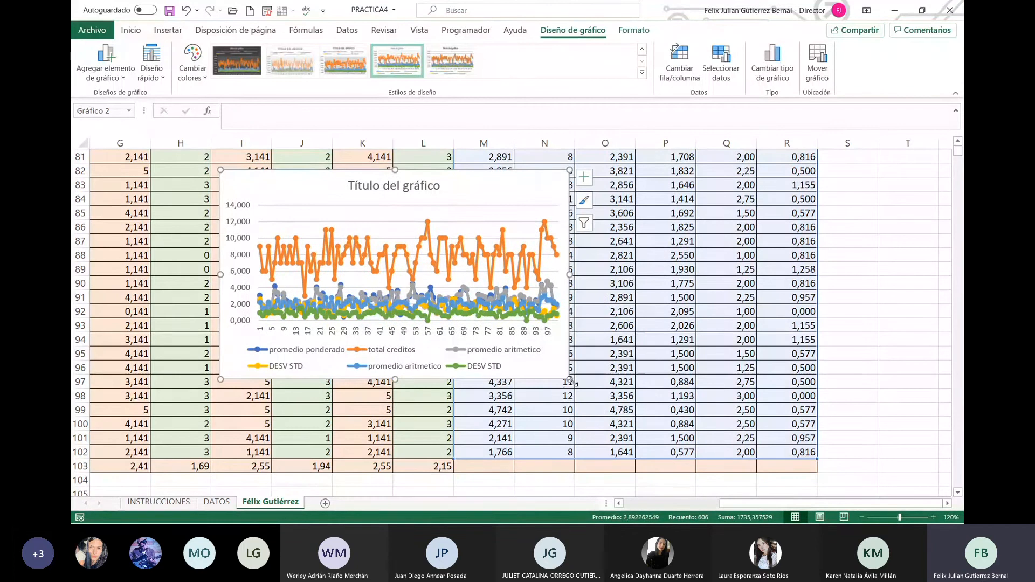
{"action": "left_click_drag", "start_coordinate": [569, 380], "coordinate": [668, 447]}
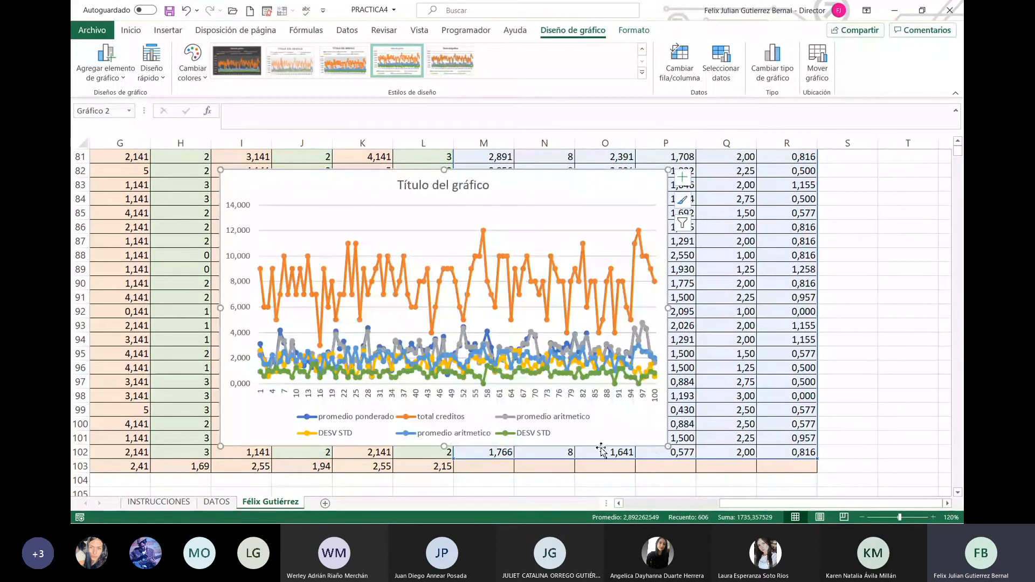
Remove the total creditos series from the line chart and check the remaining series in the chart filter.
{"action": "left_click", "coordinate": [450, 423]}
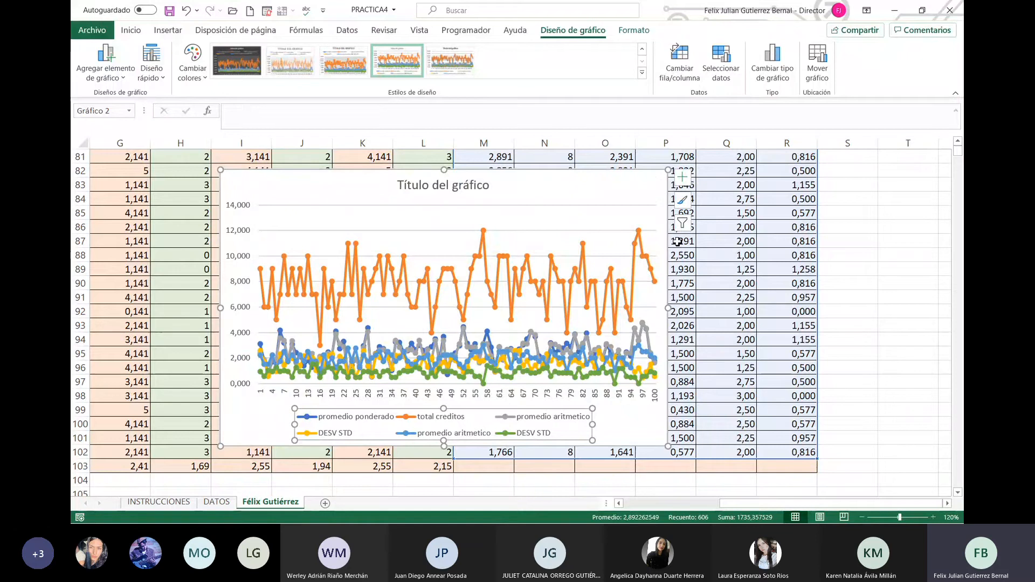
{"action": "left_click", "coordinate": [635, 278]}
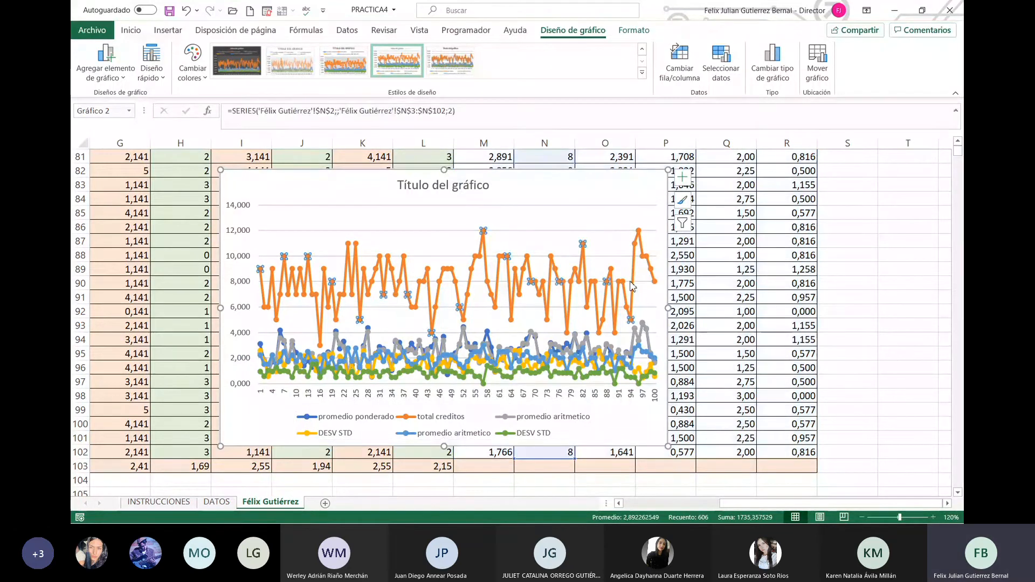
{"action": "key", "text": "Delete"}
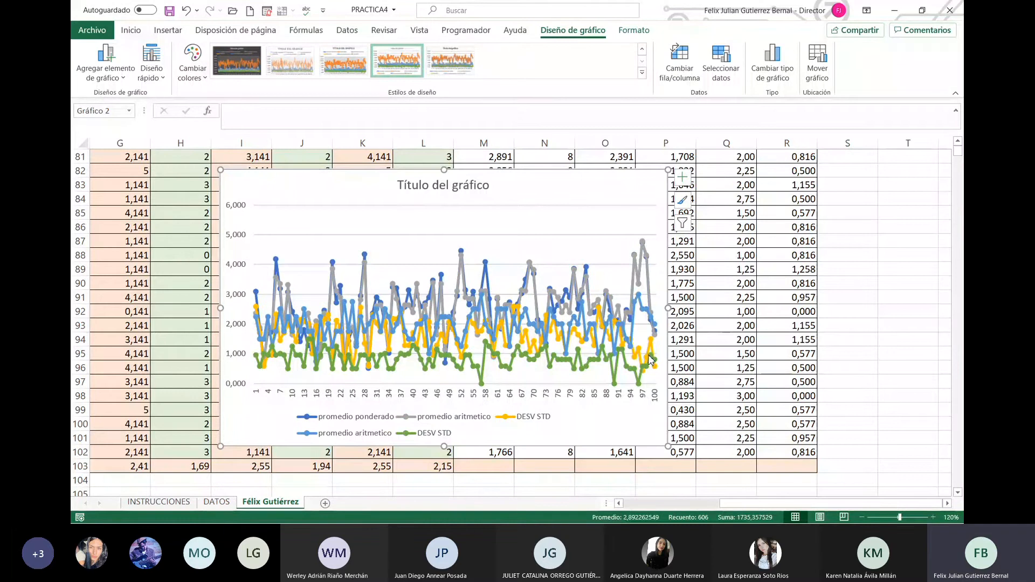
{"action": "left_click", "coordinate": [685, 225]}
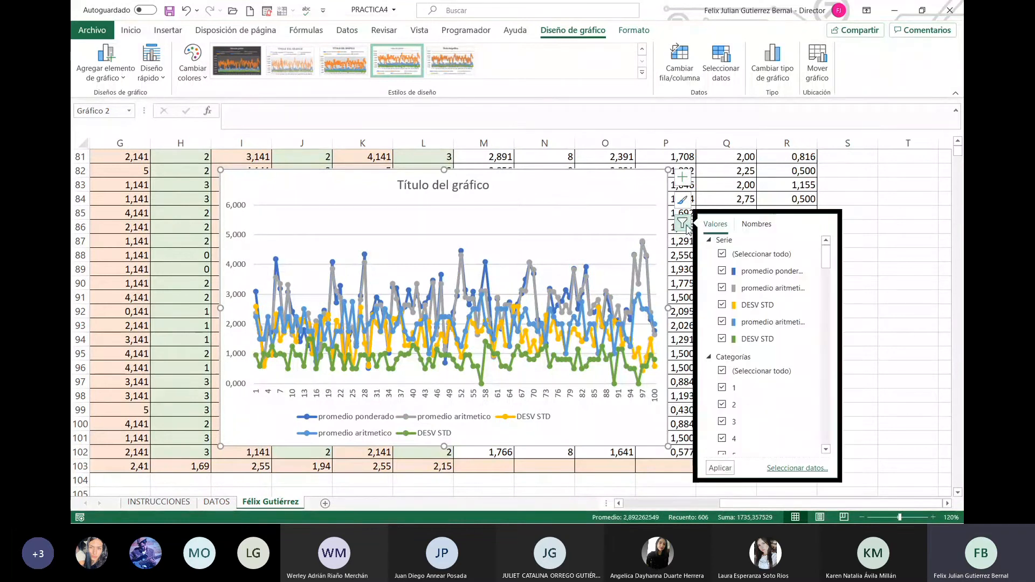
{"action": "left_click", "coordinate": [620, 224]}
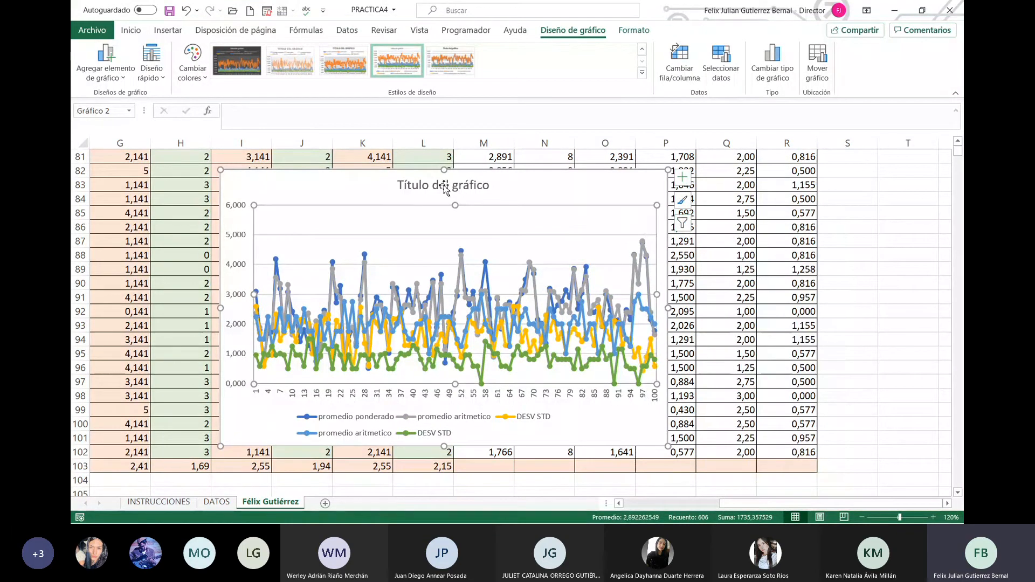
Replace the chart title with NOTAS Y CRÉDITOS and close the title formatting options.
{"action": "double_click", "coordinate": [418, 184]}
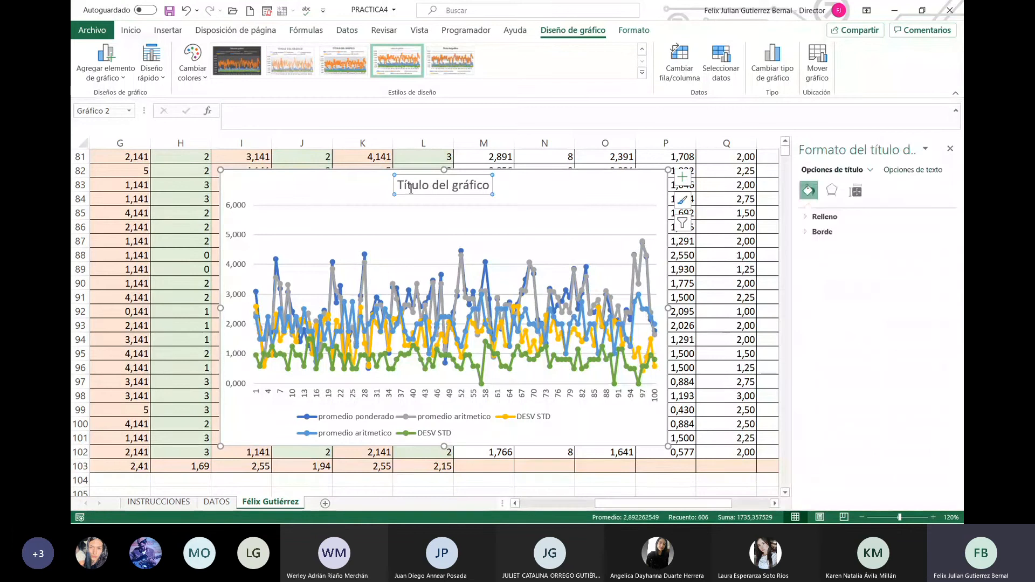
{"action": "left_click_drag", "start_coordinate": [400, 185], "coordinate": [508, 186]}
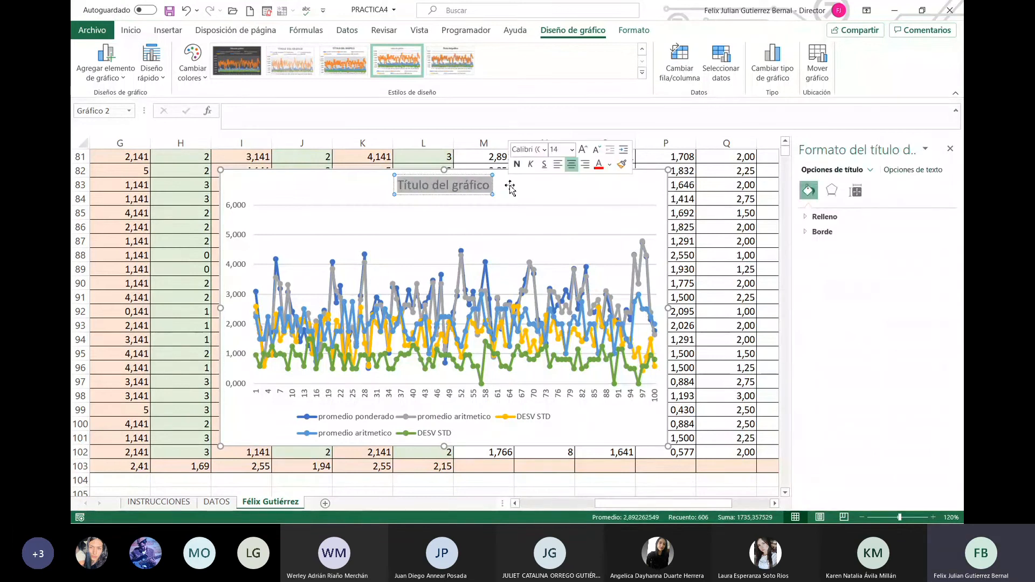
{"action": "type", "text": "NOT"}
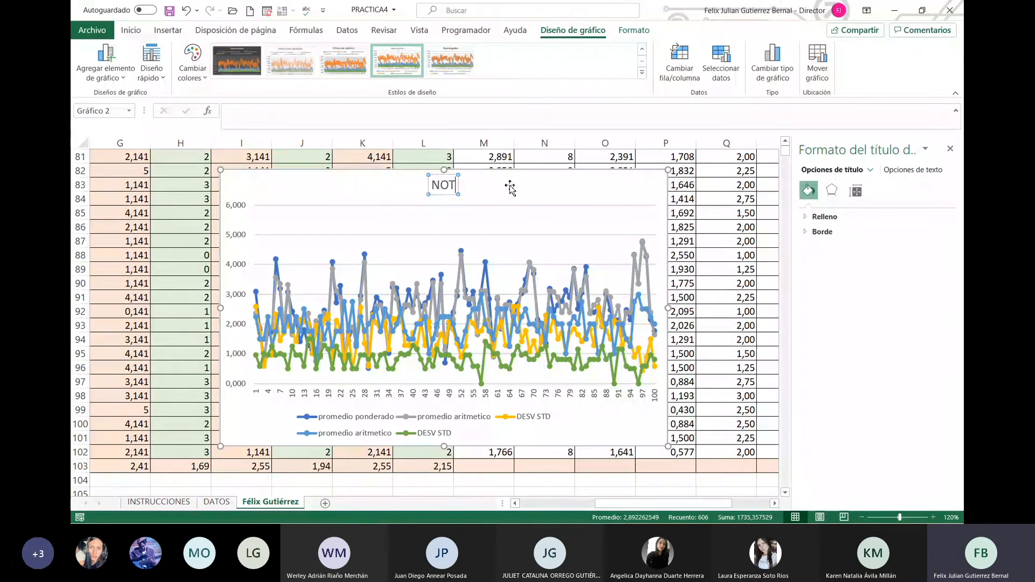
{"action": "type", "text": "AS Y CRÉDITOS"}
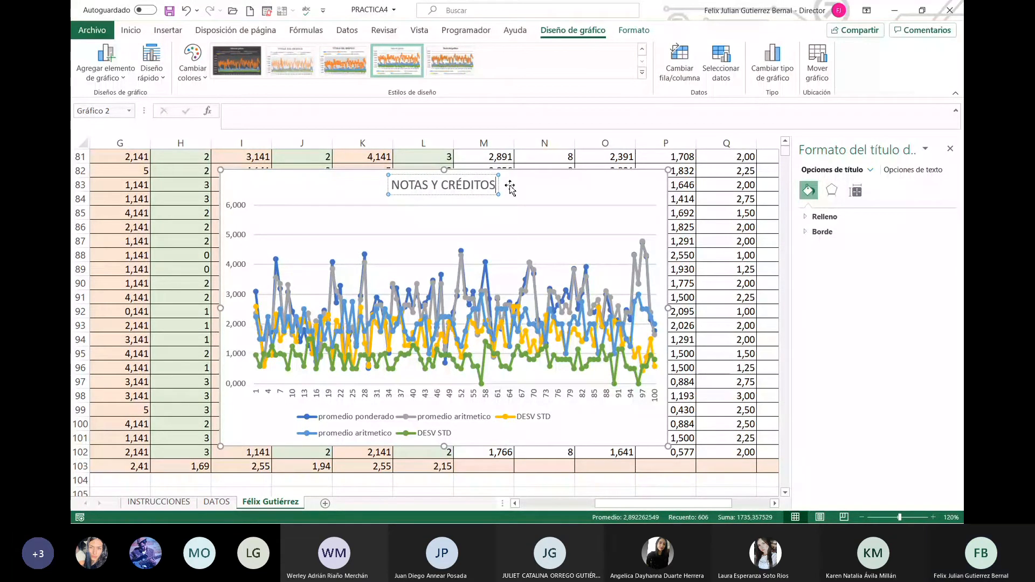
{"action": "left_click", "coordinate": [644, 190]}
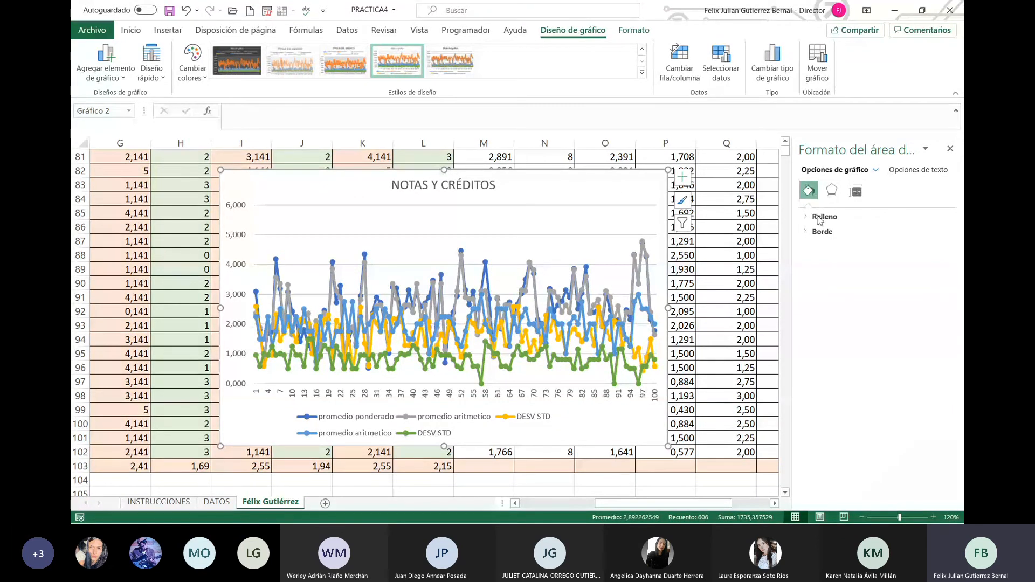
{"action": "left_click", "coordinate": [950, 148]}
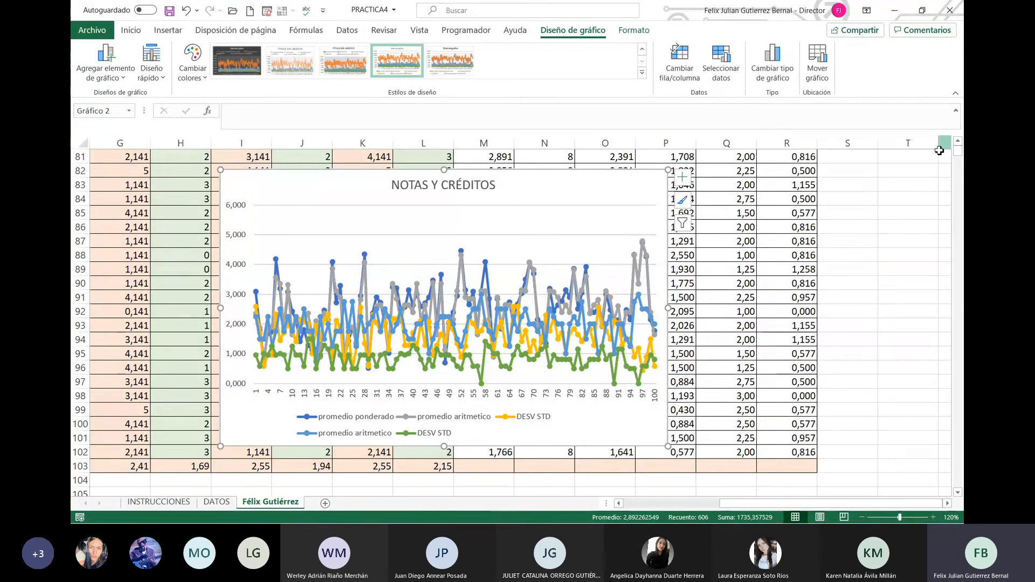
Move the chart off the summary columns so it starts beside column R.
{"action": "left_click_drag", "start_coordinate": [622, 203], "coordinate": [821, 279]}
{"action": "left_click_drag", "start_coordinate": [944, 207], "coordinate": [943, 201]}
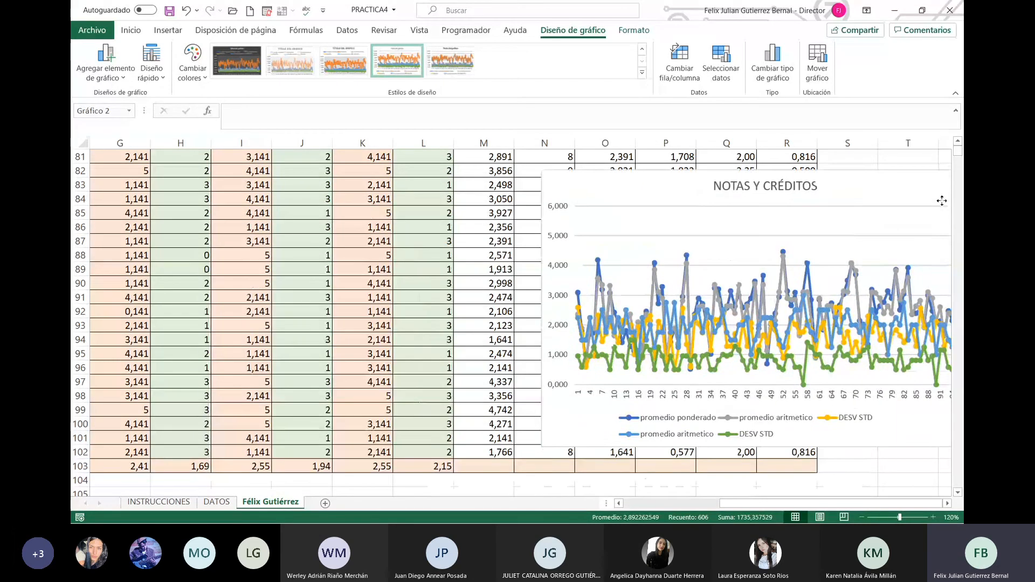
{"action": "left_click_drag", "start_coordinate": [655, 194], "coordinate": [944, 187]}
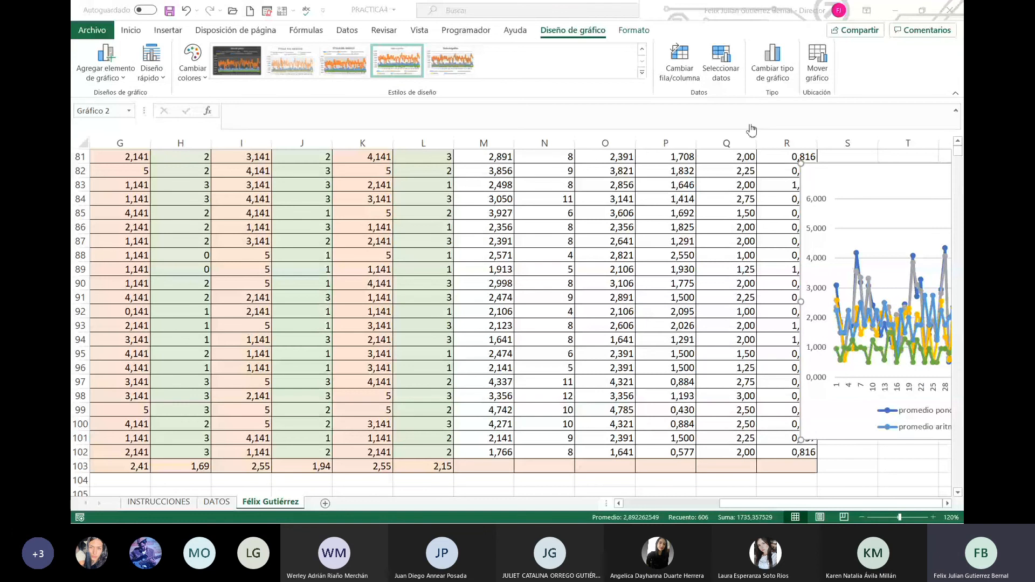